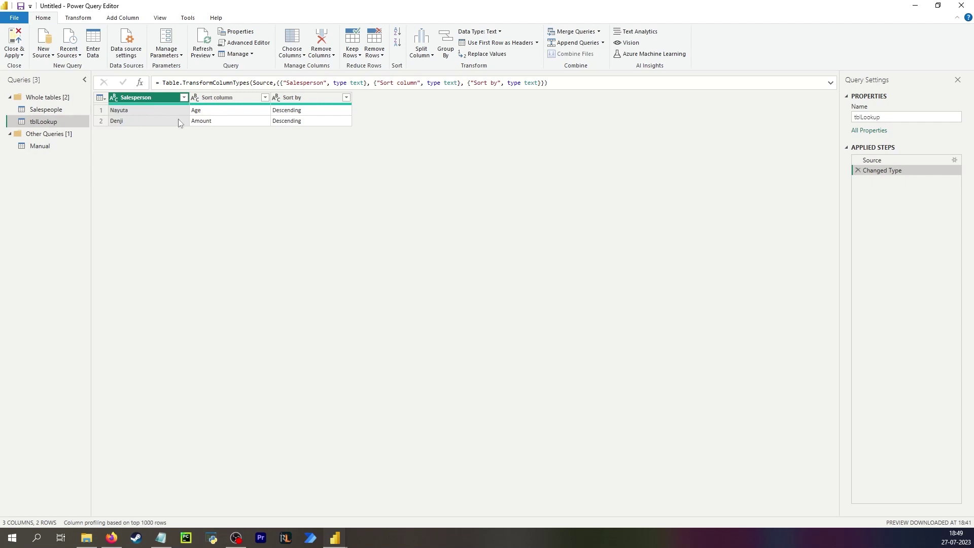
- Examine the sort columns and sort directions in tblLookup and the salesperson entries in the Salespeople table
click(215, 112)
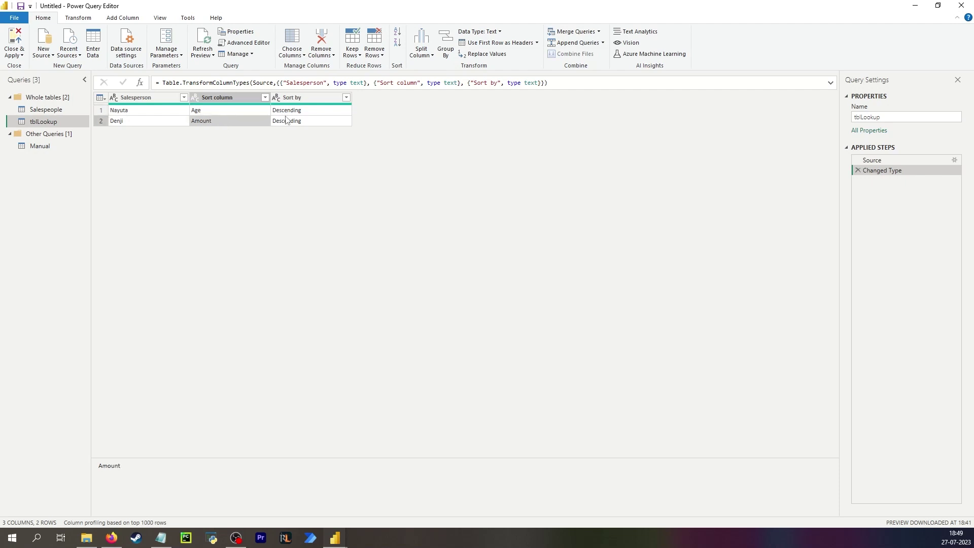
click(303, 109)
click(302, 120)
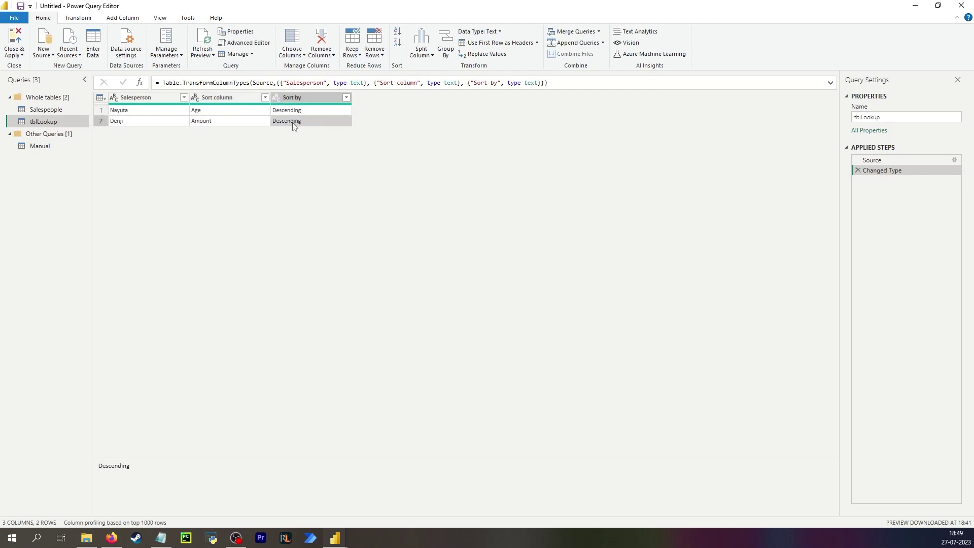
click(46, 109)
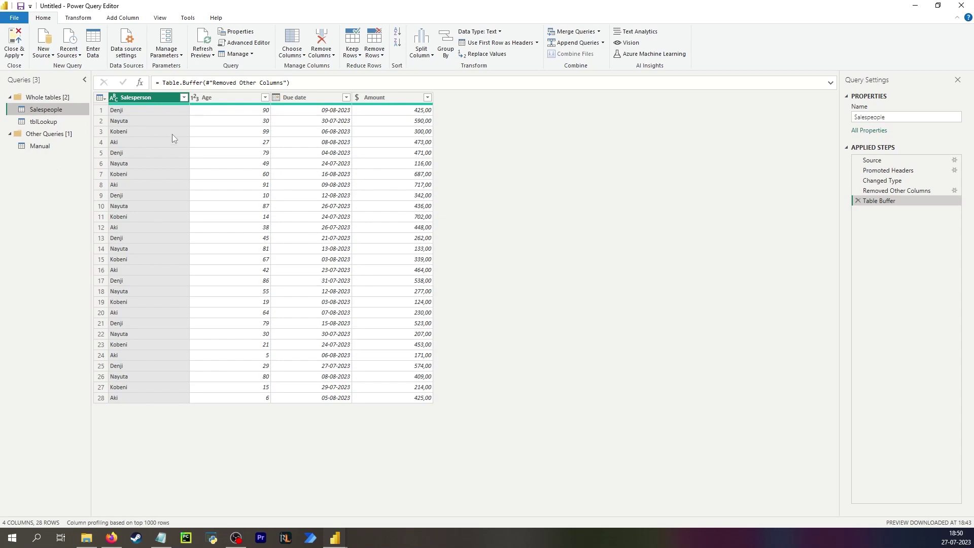
click(124, 121)
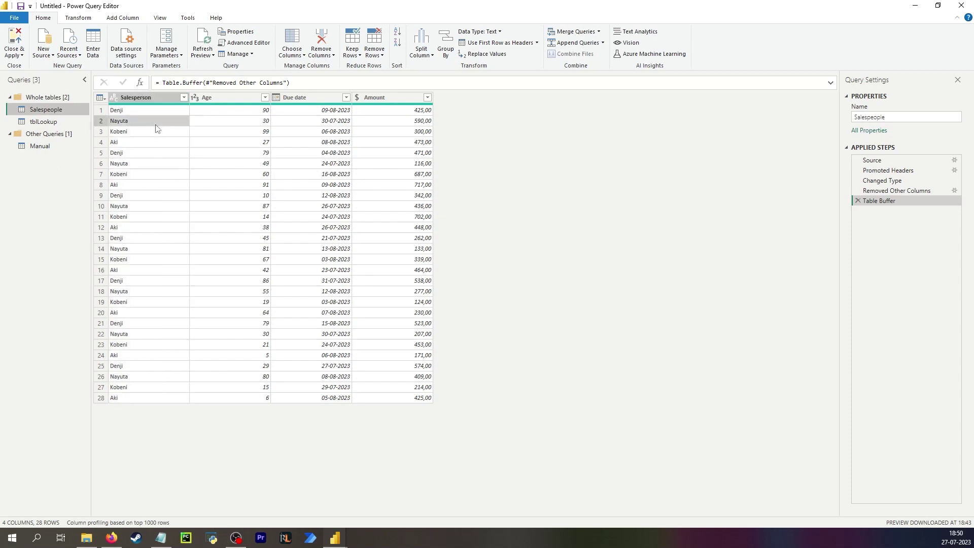
click(126, 133)
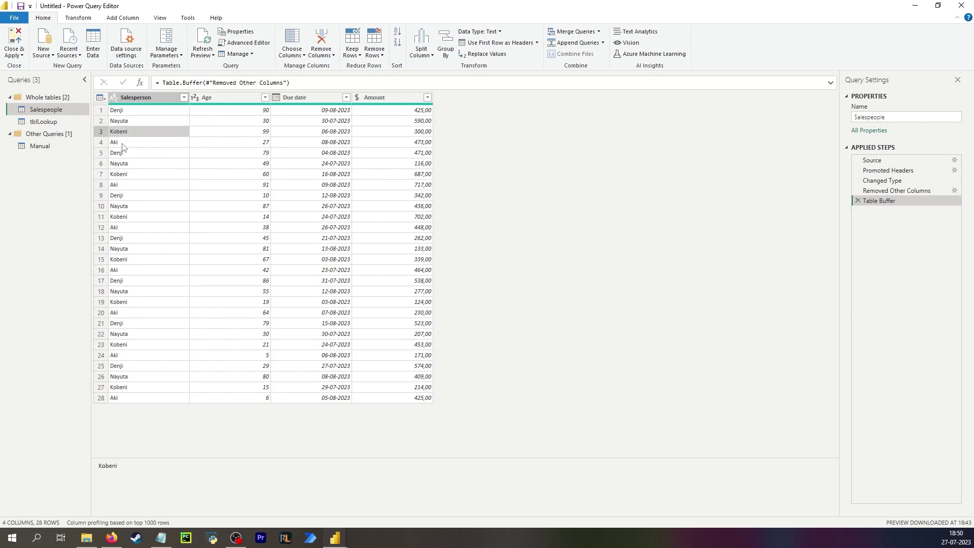
click(130, 142)
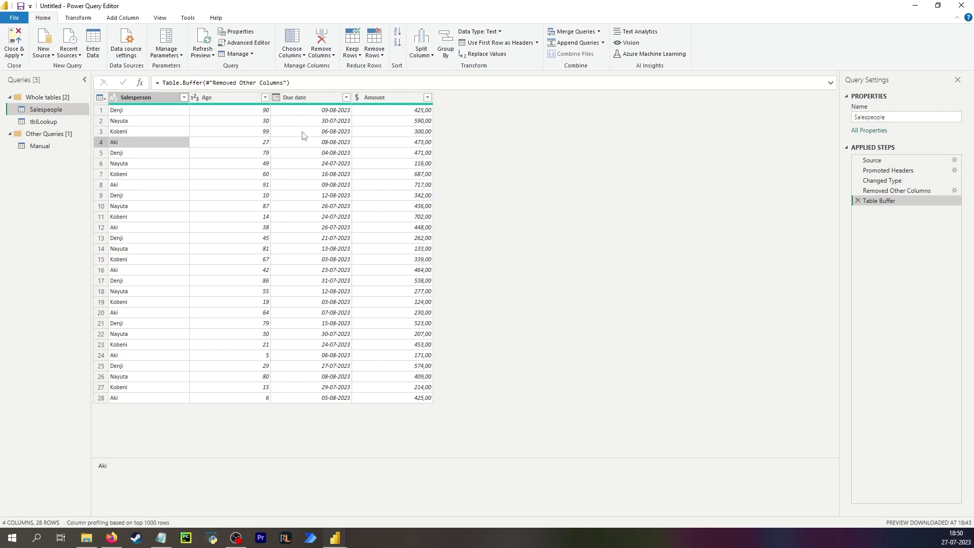
- Open the Manual query and expand its formula area to several lines
click(45, 150)
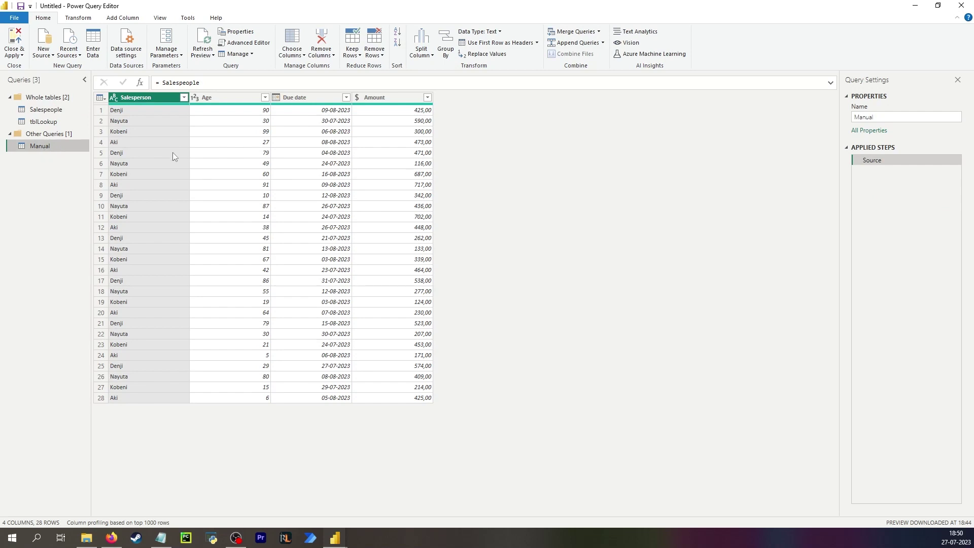
click(830, 84)
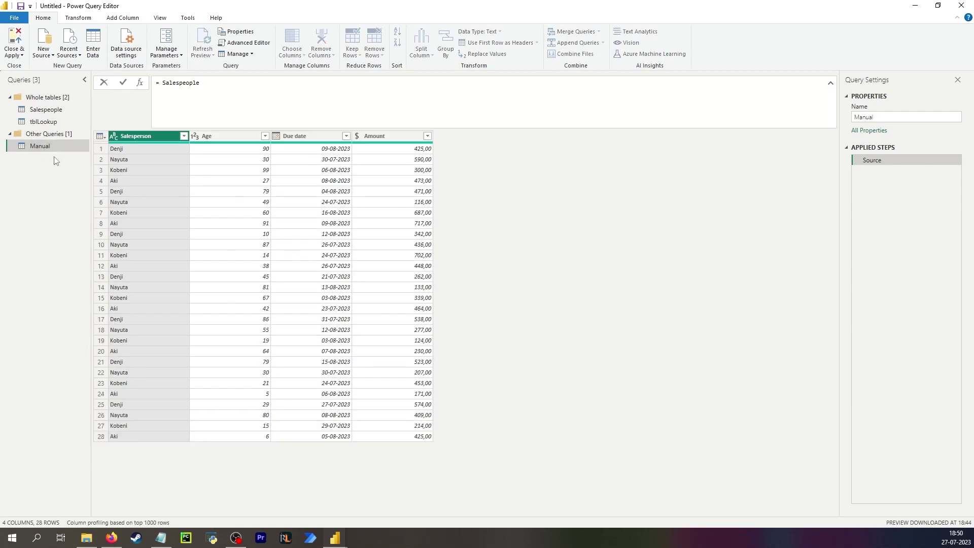
click(56, 161)
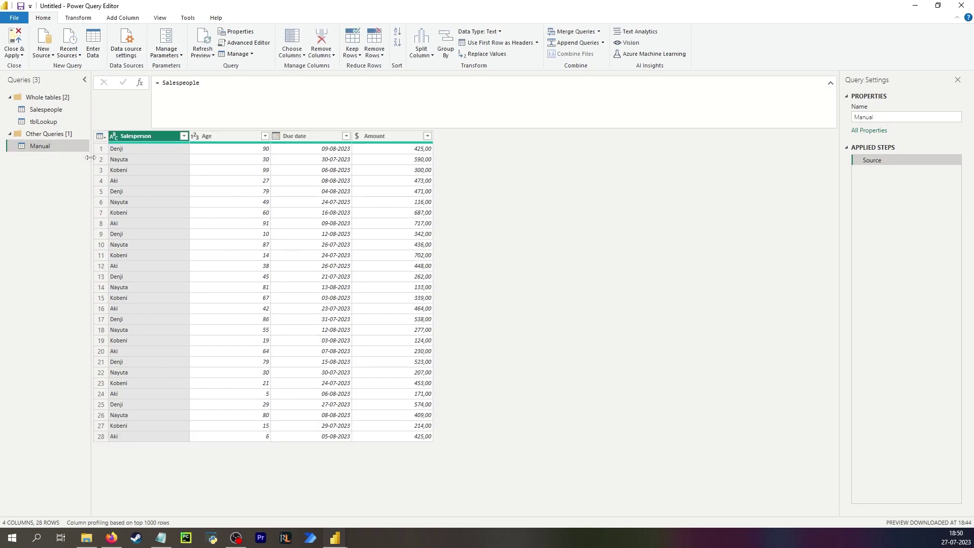
right_click(44, 151)
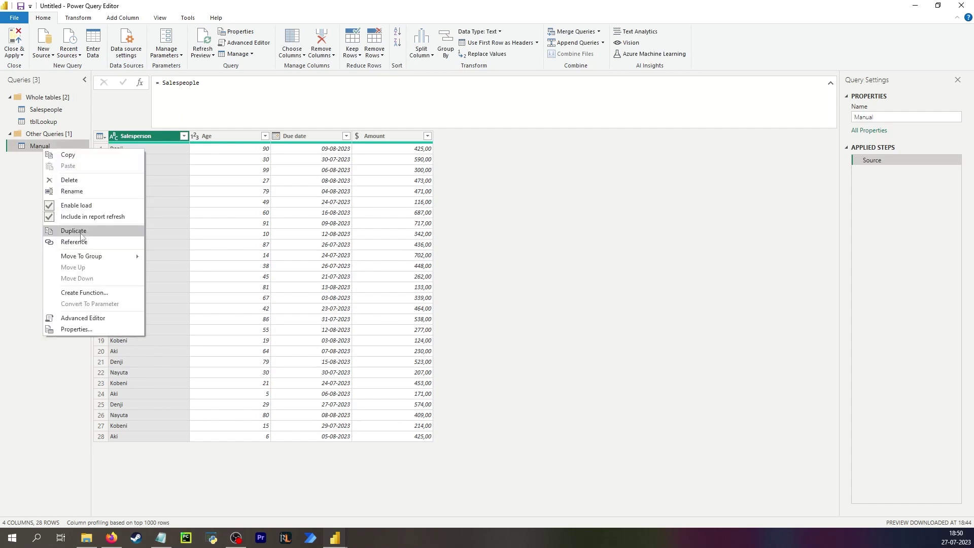
click(41, 151)
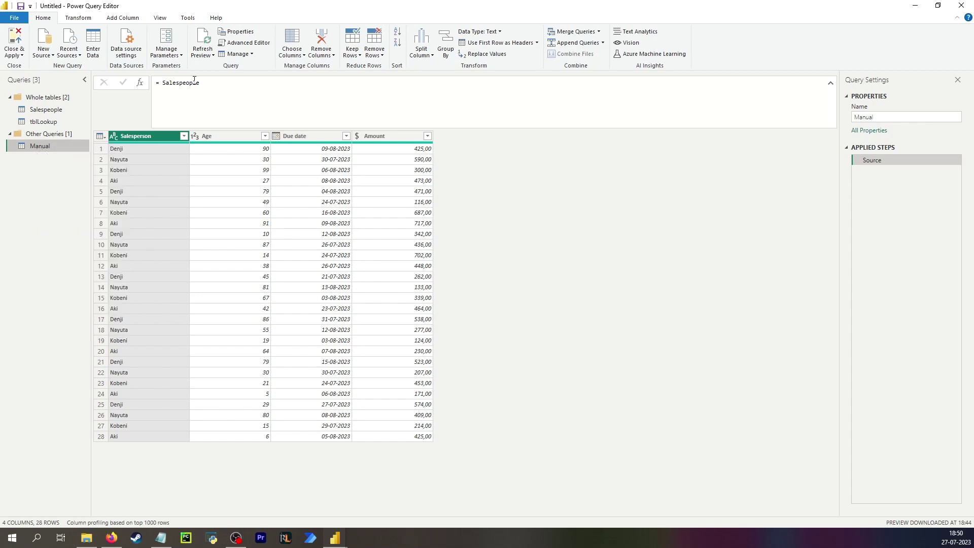
- Create a new parameter named parSalesperson with the type Text
click(167, 52)
click(185, 66)
click(445, 135)
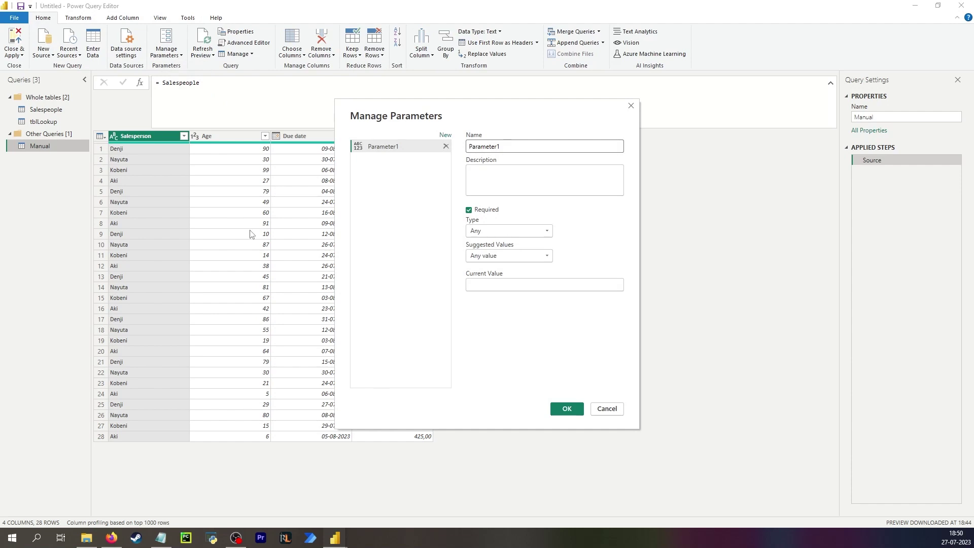
drag(499, 146, 421, 142)
text(parSalesperson)
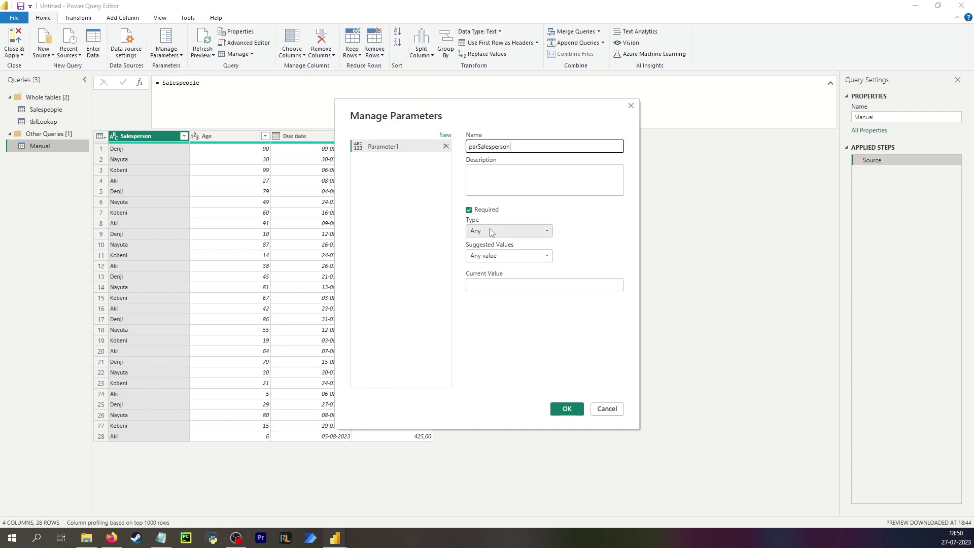
click(508, 231)
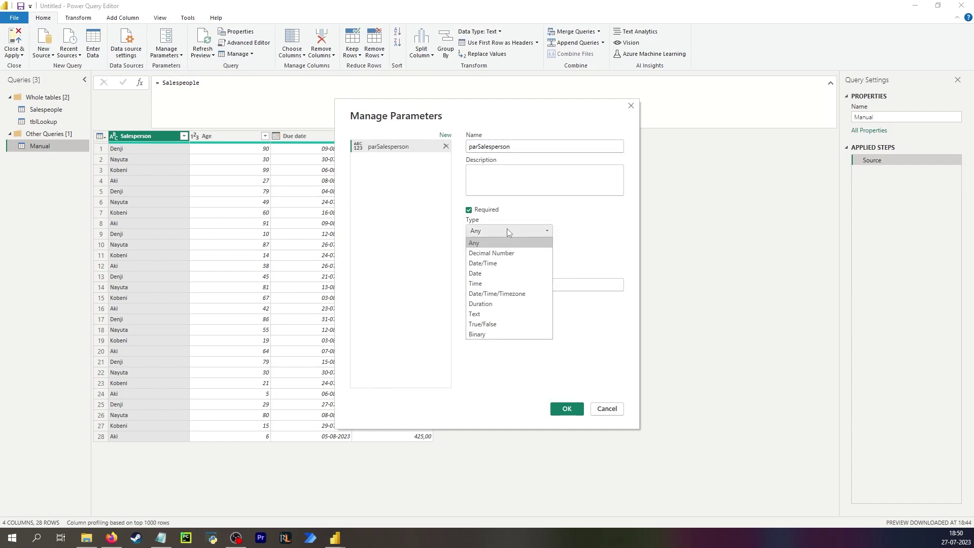
click(484, 312)
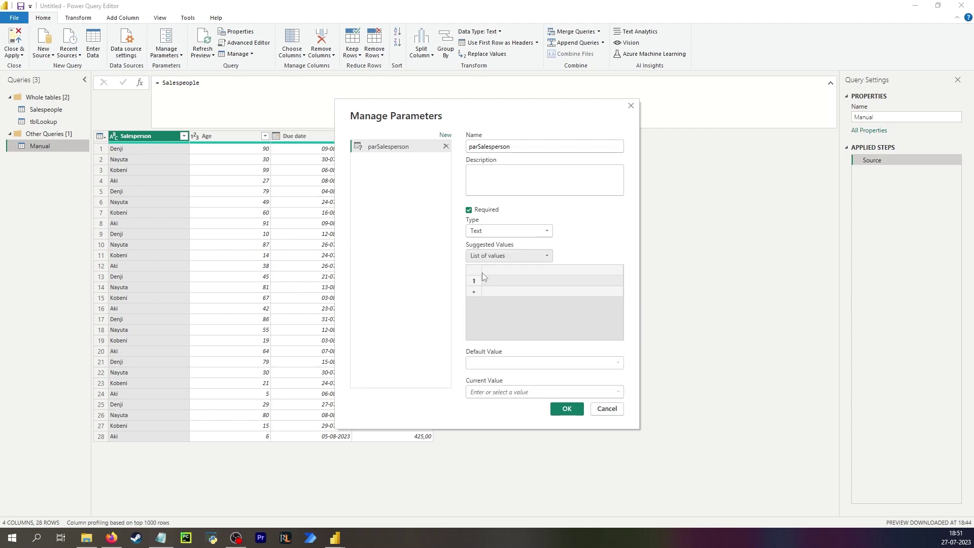
- Give the parameter a list of values with the four salespeople in table order, and make the first one its default and current value
click(499, 278)
text(Denji Nayuta Kobeni Aki)
click(520, 363)
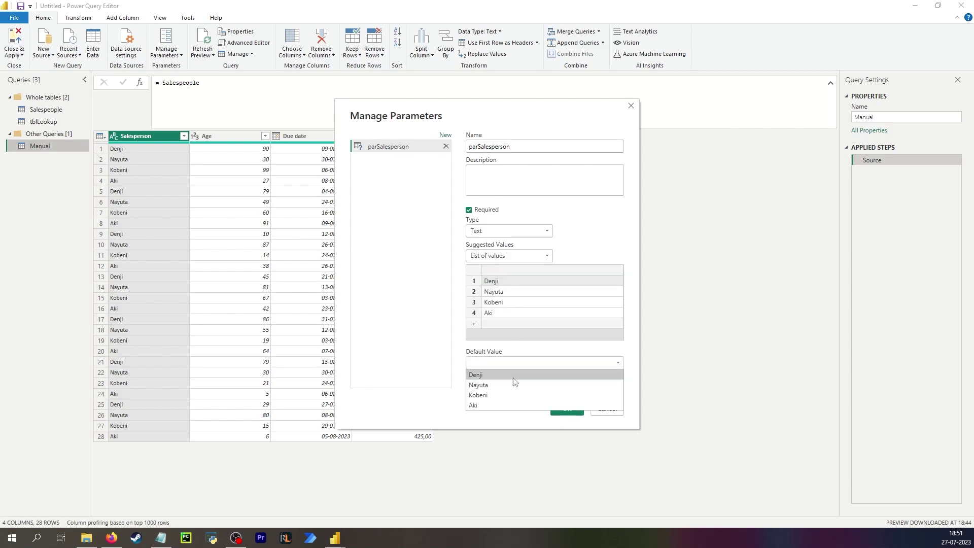
click(513, 377)
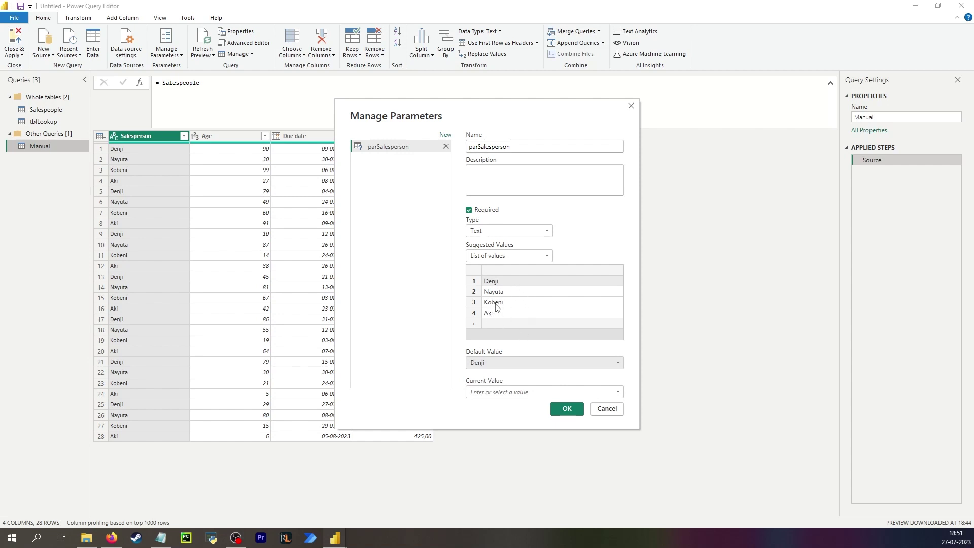
click(556, 408)
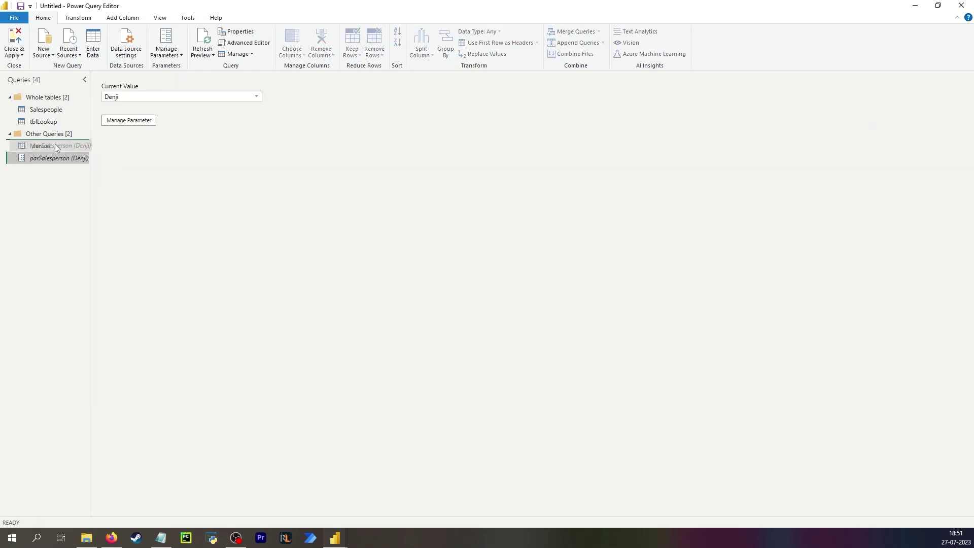
- Move parSalesperson above the Manual query and set Manual's Source formula to parSalesperson
click(52, 159)
drag(167, 80, 161, 80)
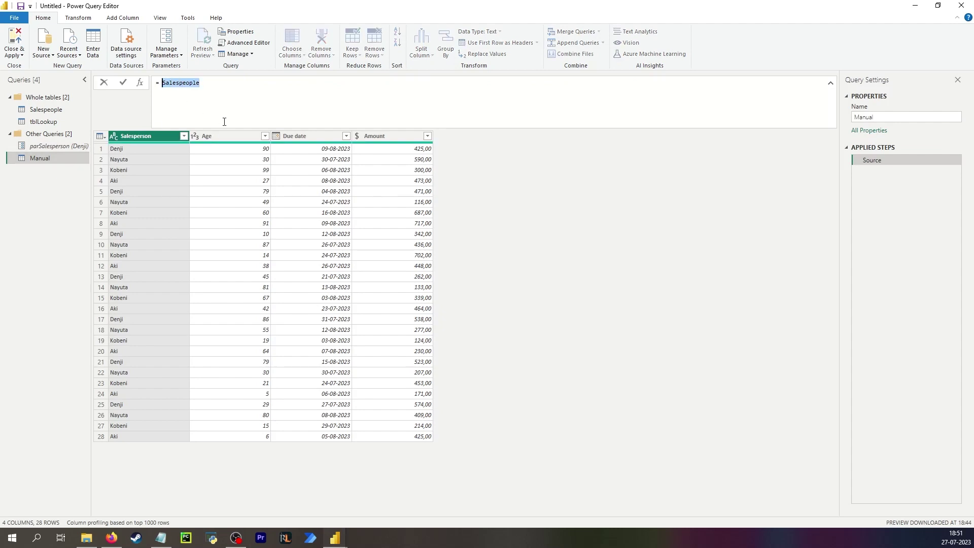
text(parSalesperson)
key(Return)
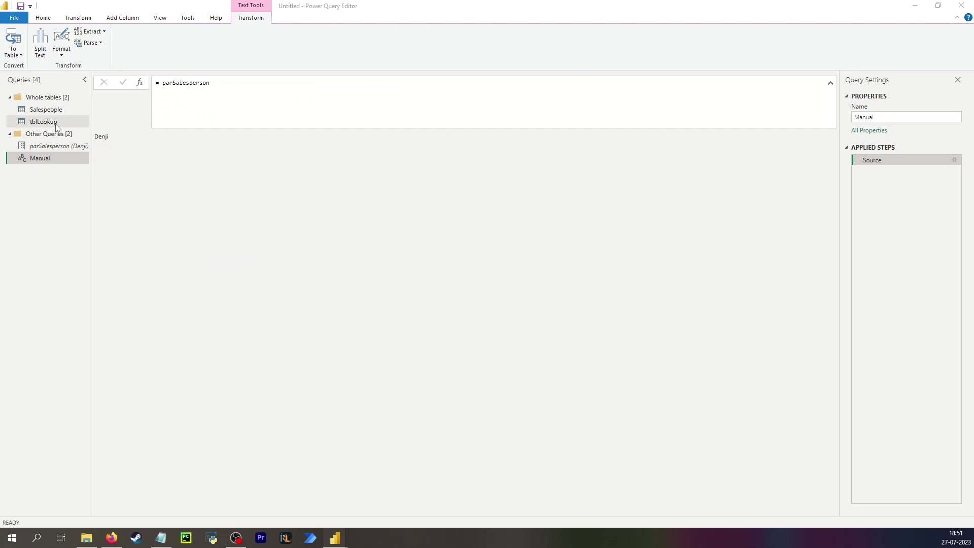
- Add a custom step to Manual with the formula tblLookup{[Salesperson = Source]}
click(139, 82)
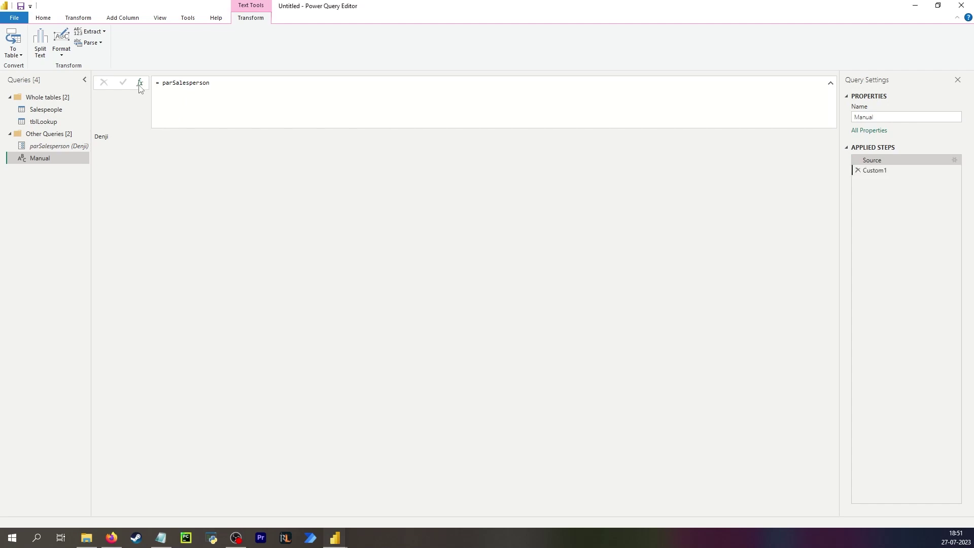
drag(197, 86, 165, 82)
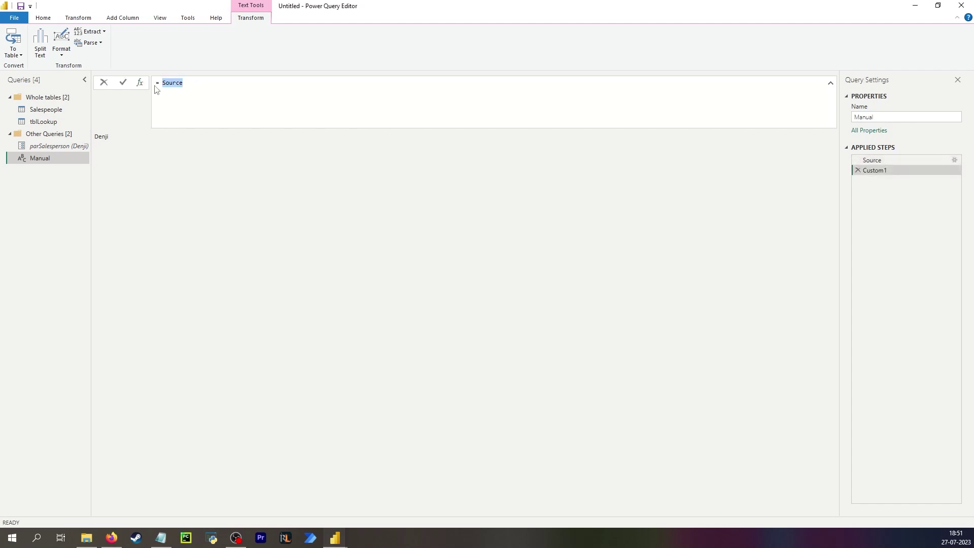
text(tblLookup{)
key(shift+Return)
key(shift+Return)
text([Salesperso)
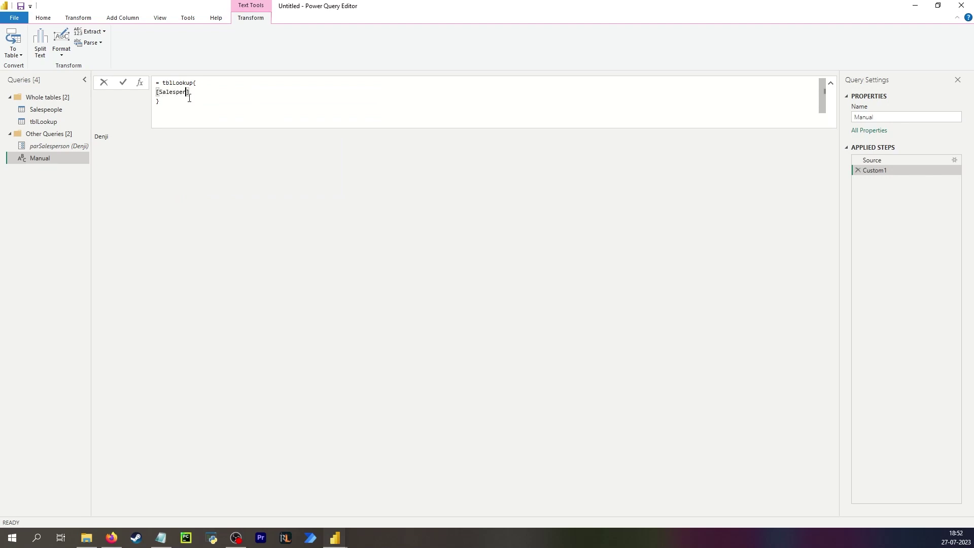
text(n = S)
text(Source)
key(Return)
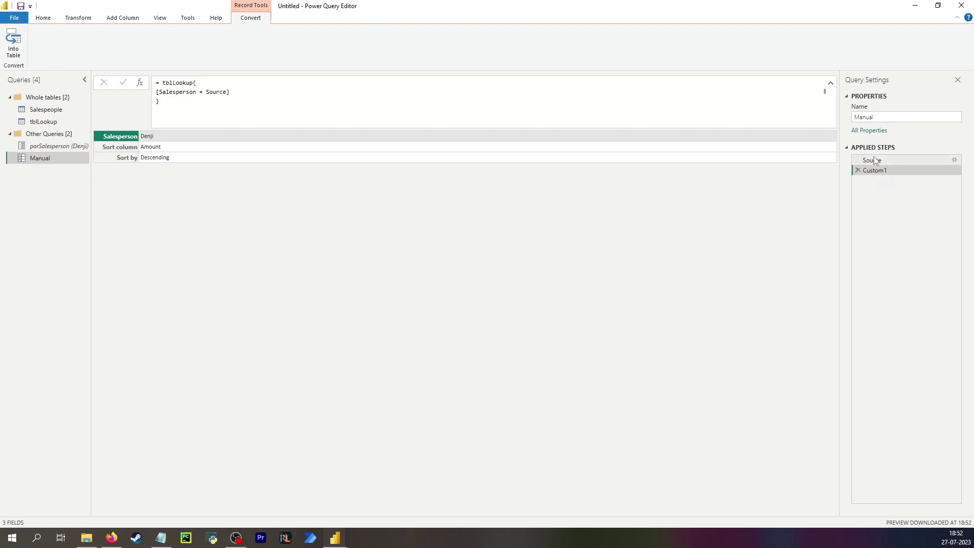
- Rename the Source step to mySalesperson in the Manual query's M code in the Advanced Editor
click(892, 160)
click(43, 19)
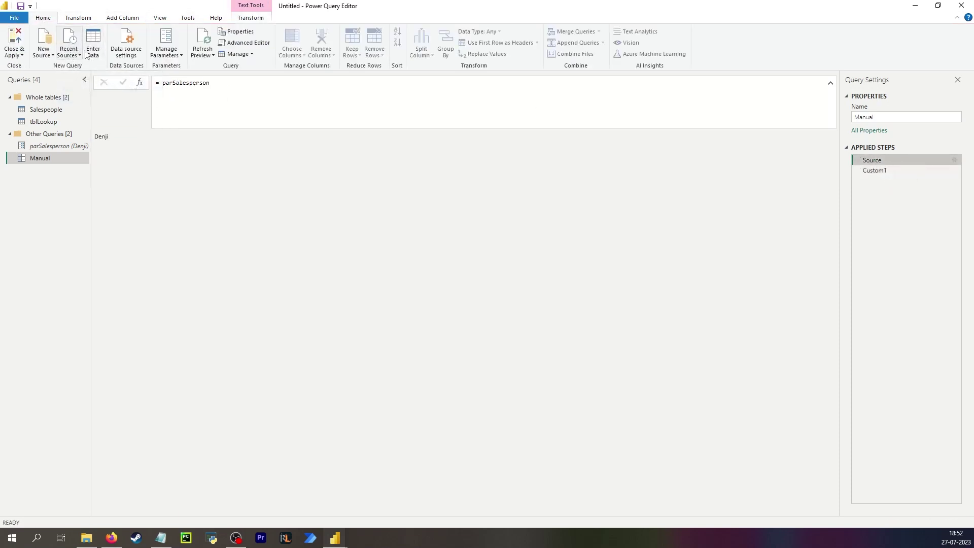
click(242, 43)
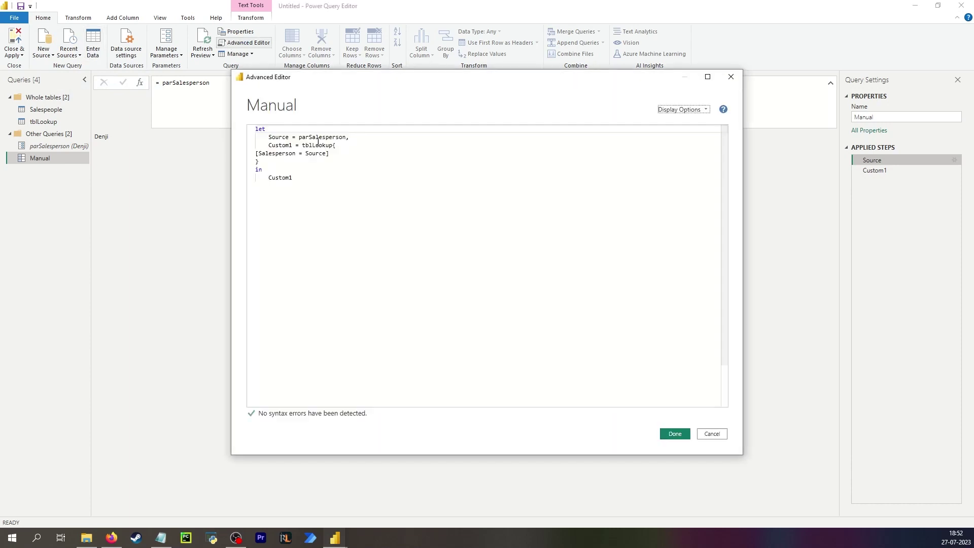
double_click(277, 136)
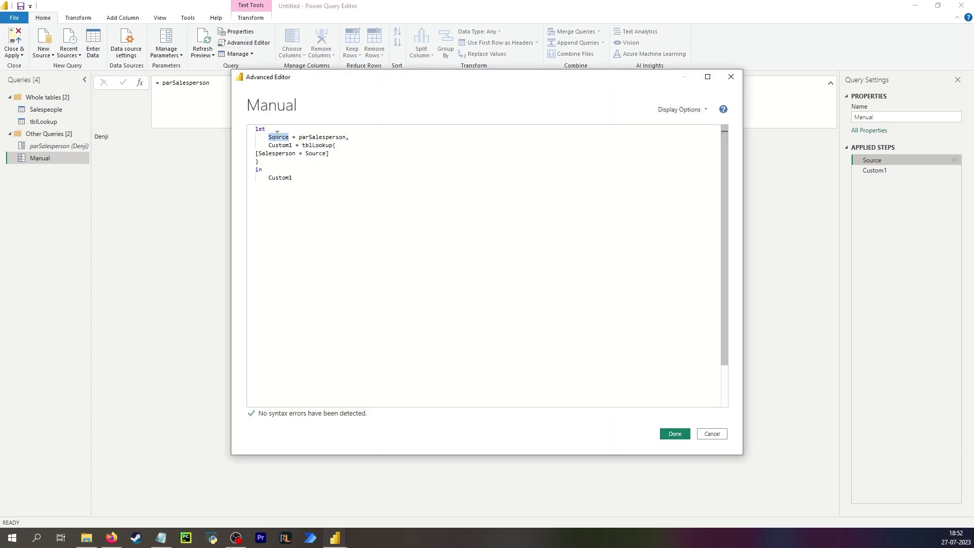
text(my)
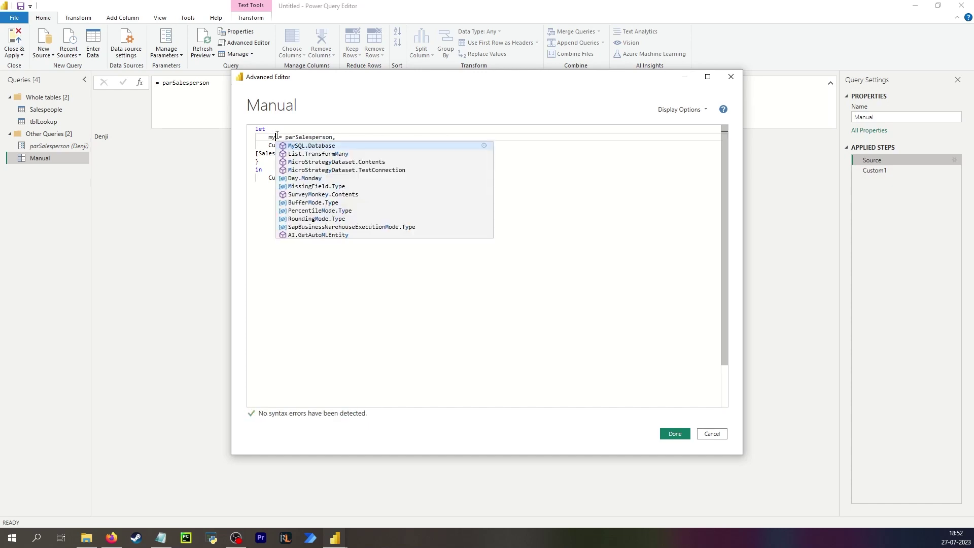
text(Sales)
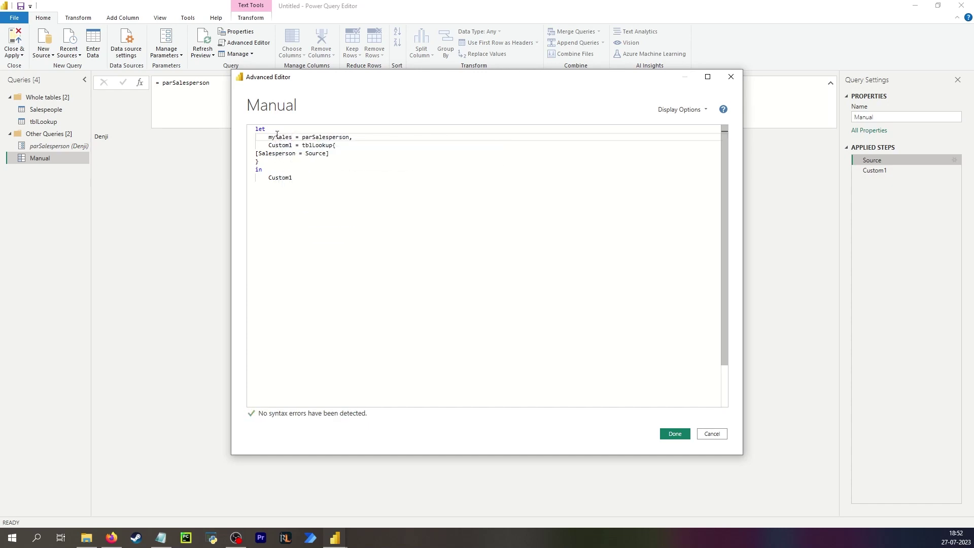
text(person)
- Replace the Source reference inside the tblLookup expression with mySalesperson and apply the code
double_click(299, 137)
key(ctrl+c)
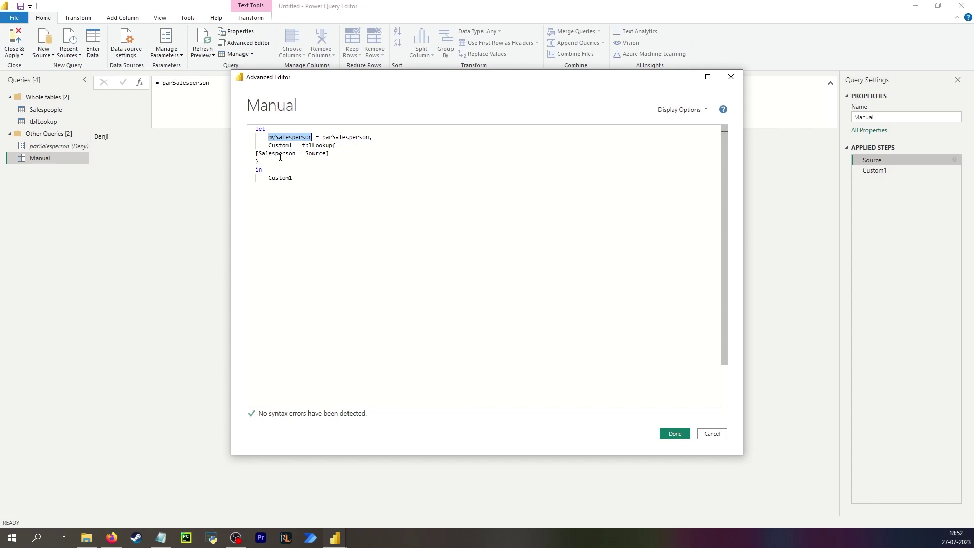
double_click(311, 153)
key(ctrl+v)
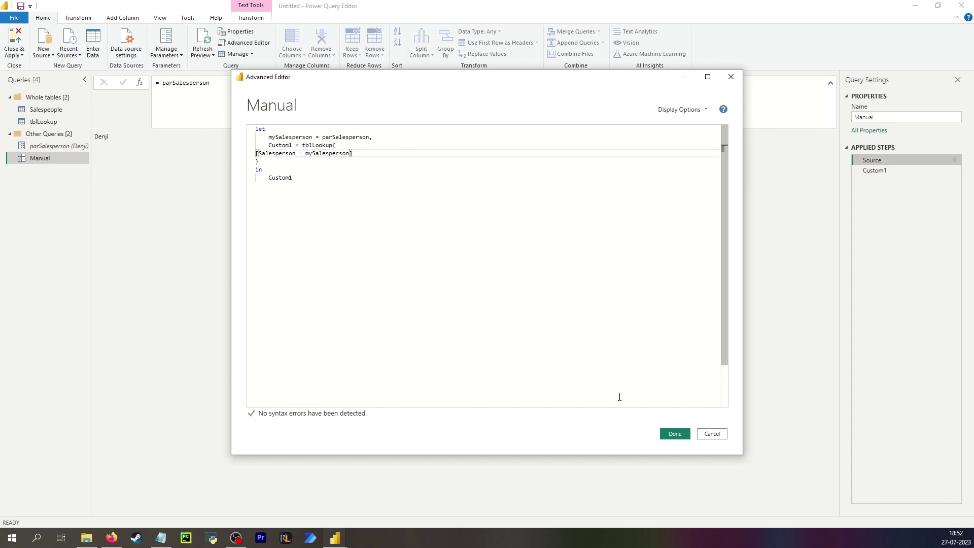
click(671, 434)
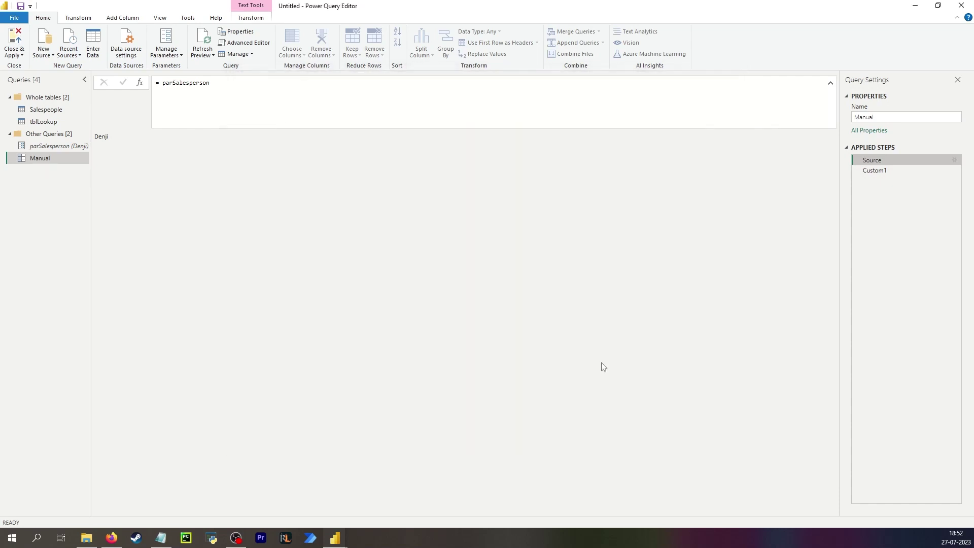
- Rename the Custom1 step as Lookup salesperson
click(901, 160)
click(887, 171)
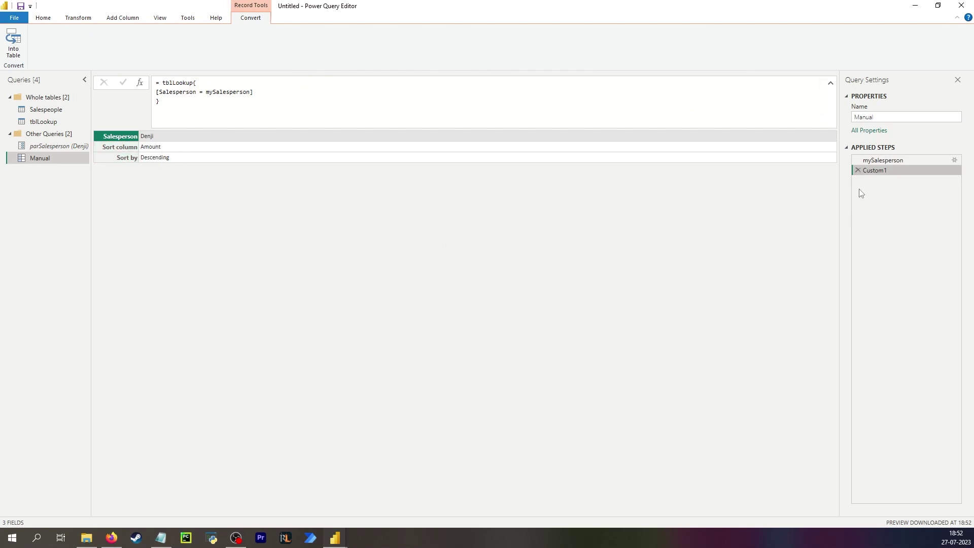
double_click(891, 171)
text(Lookup salesperson)
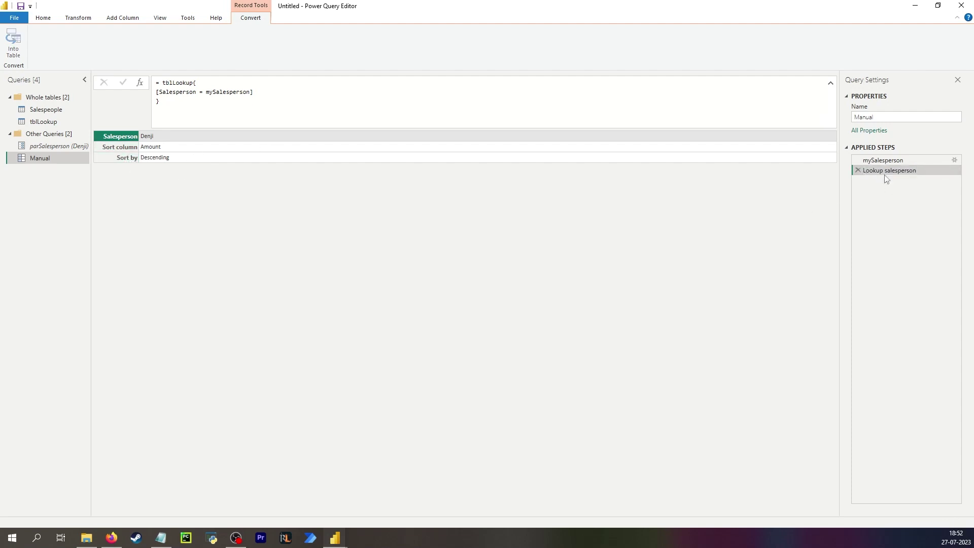
key(Return)
- Add a custom step named Sort column to Manual with the formula #"Lookup salesperson"[Sort column]
click(139, 83)
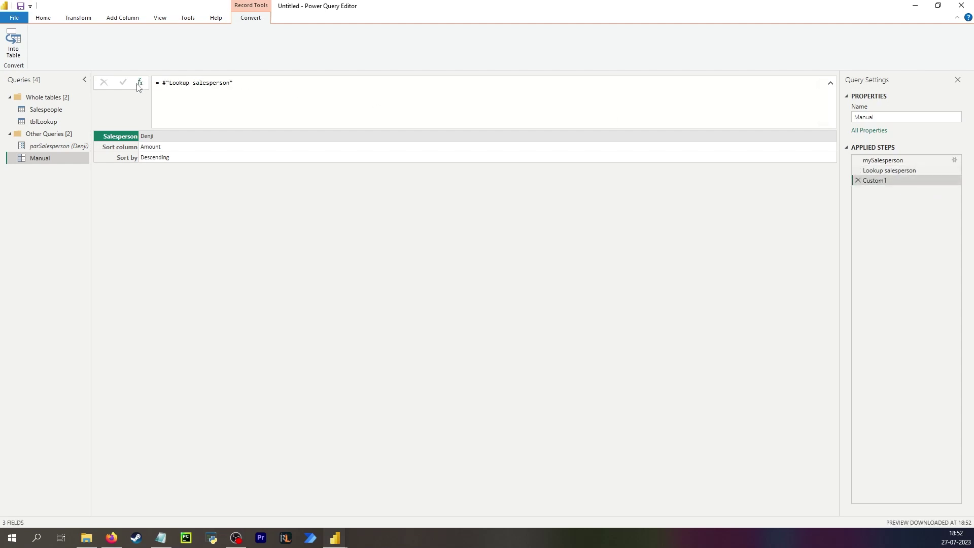
double_click(871, 182)
text(Sort column)
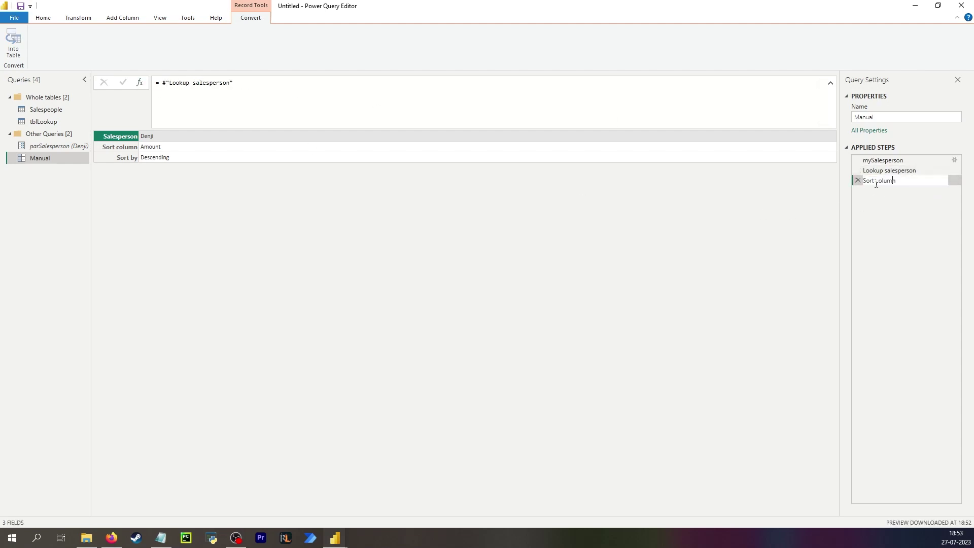
key(Return)
click(323, 98)
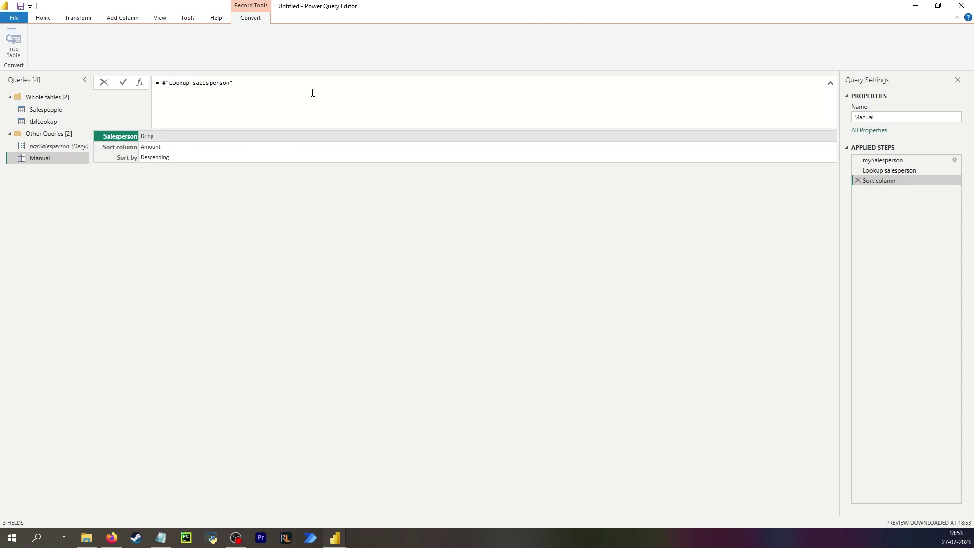
text([]Sort column)
key(Return)
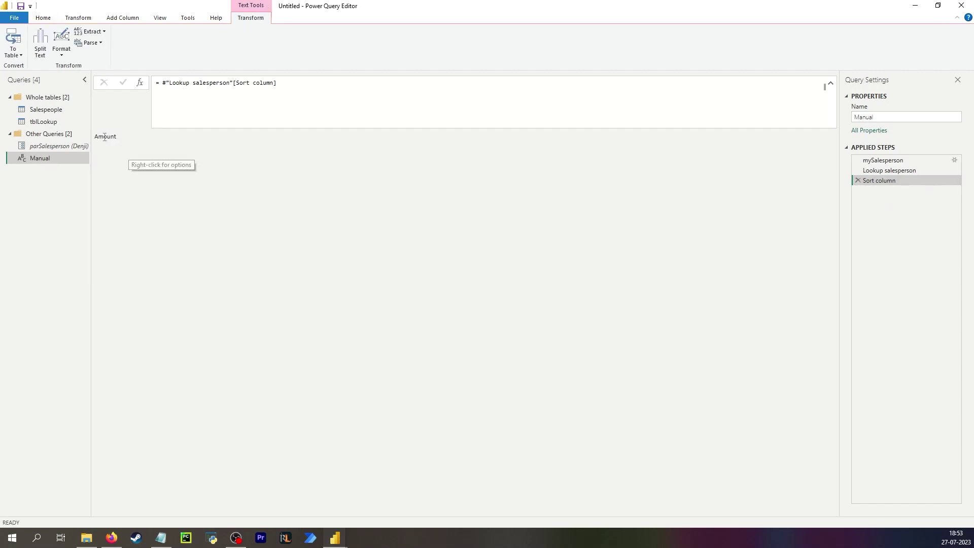
- Insert a step after Sort column with the formula #"Lookup salesperson"[Sort by] and rename it Sort by
right_click(891, 178)
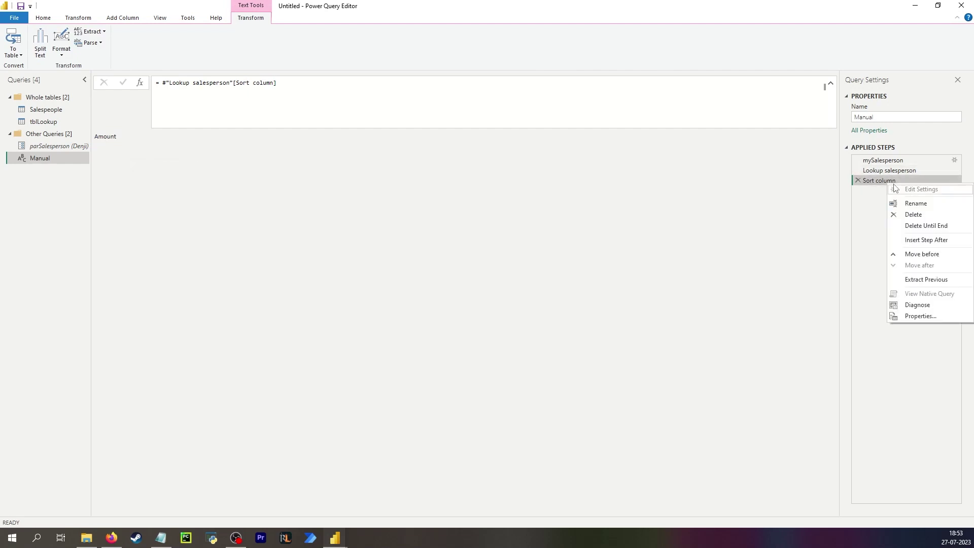
click(908, 235)
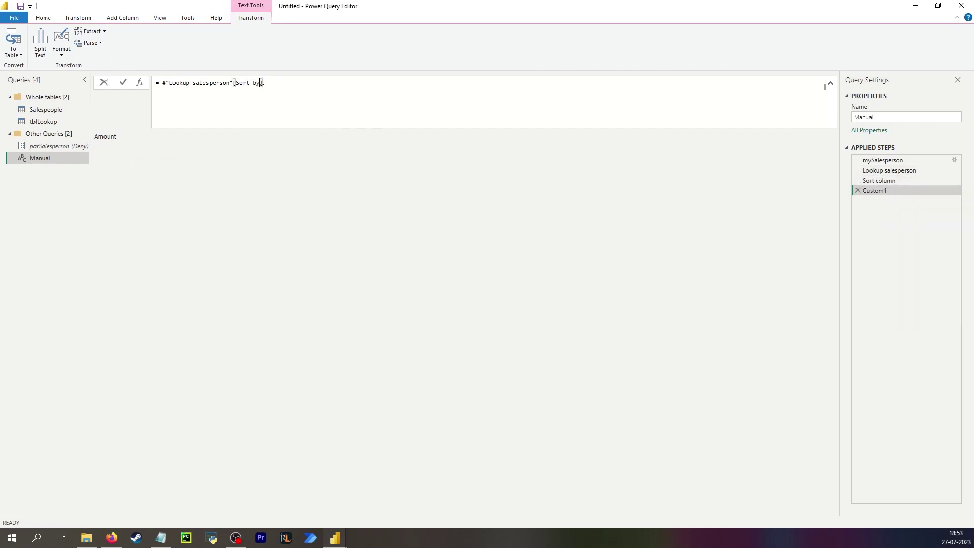
double_click(874, 190)
text(Sort b)
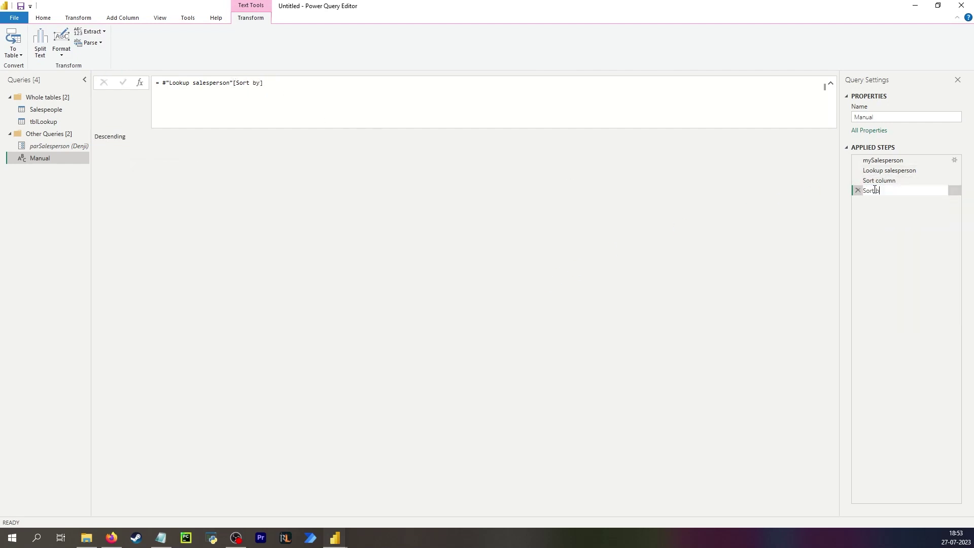
text(y)
key(Return)
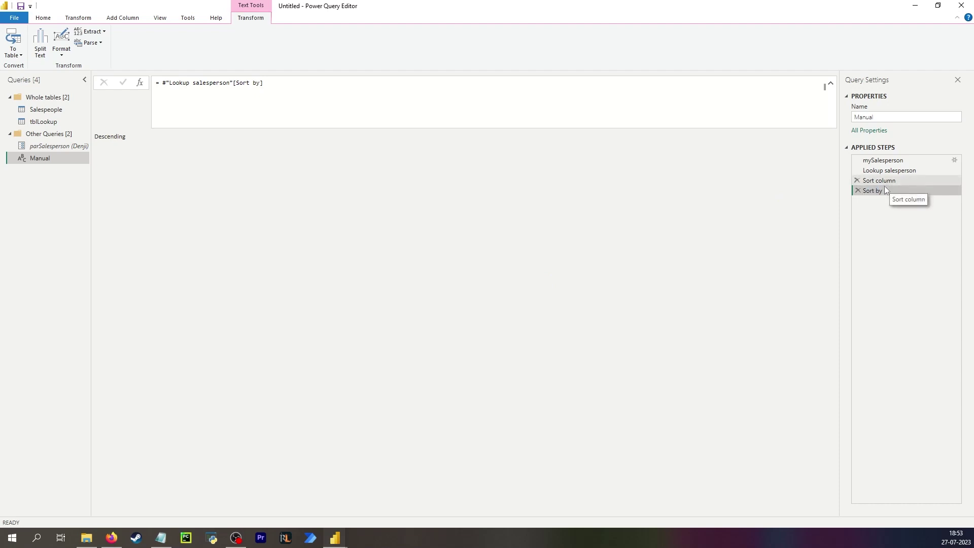
- Review the result of each applied step in Manual, as well as the Salespeople table
click(882, 171)
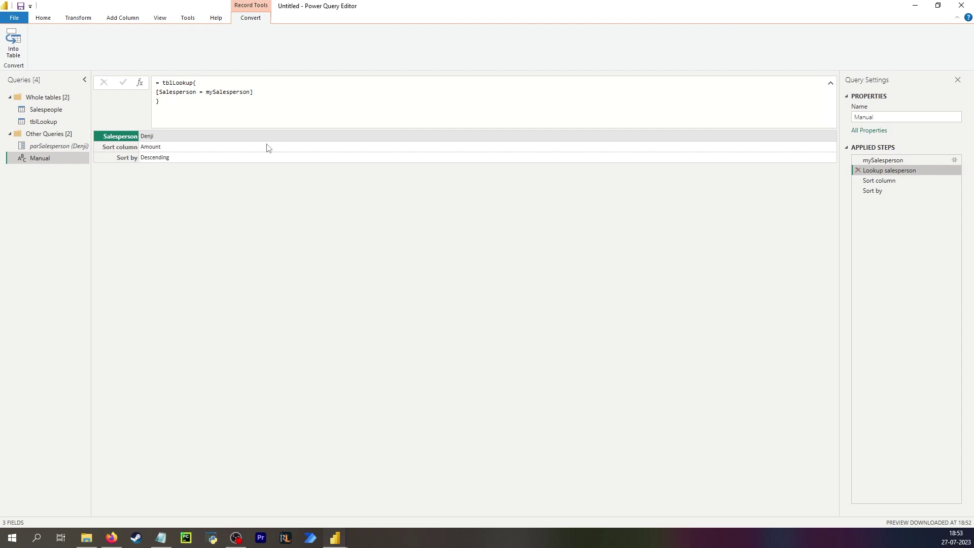
click(895, 160)
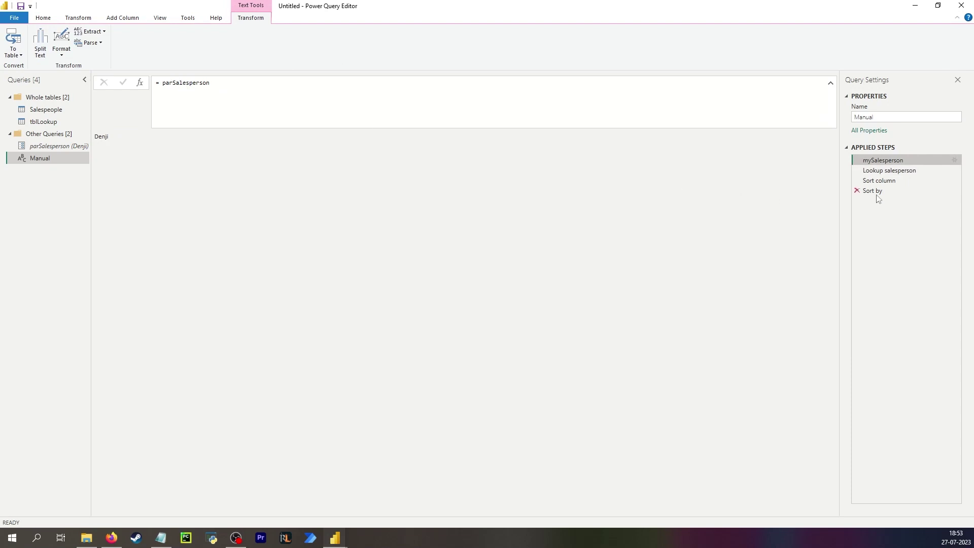
click(899, 181)
click(894, 193)
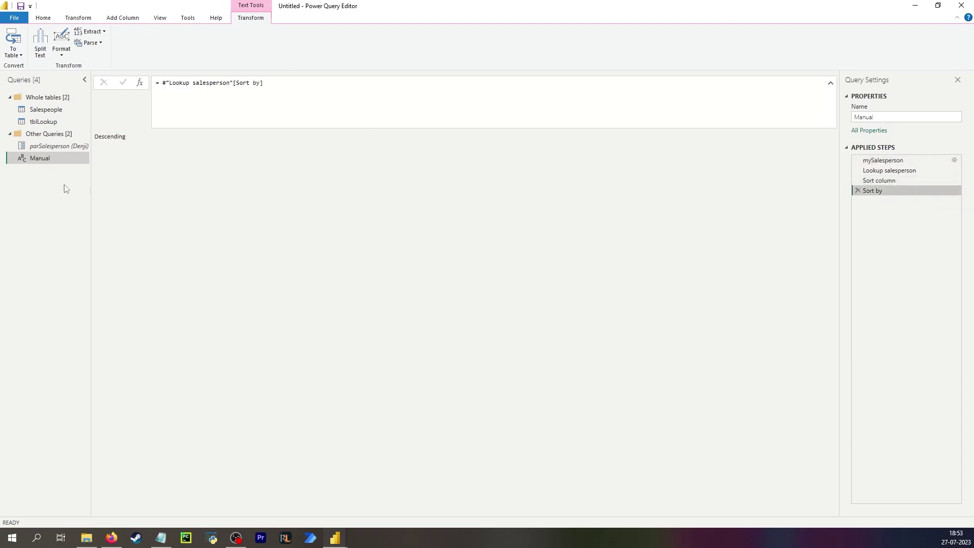
click(46, 109)
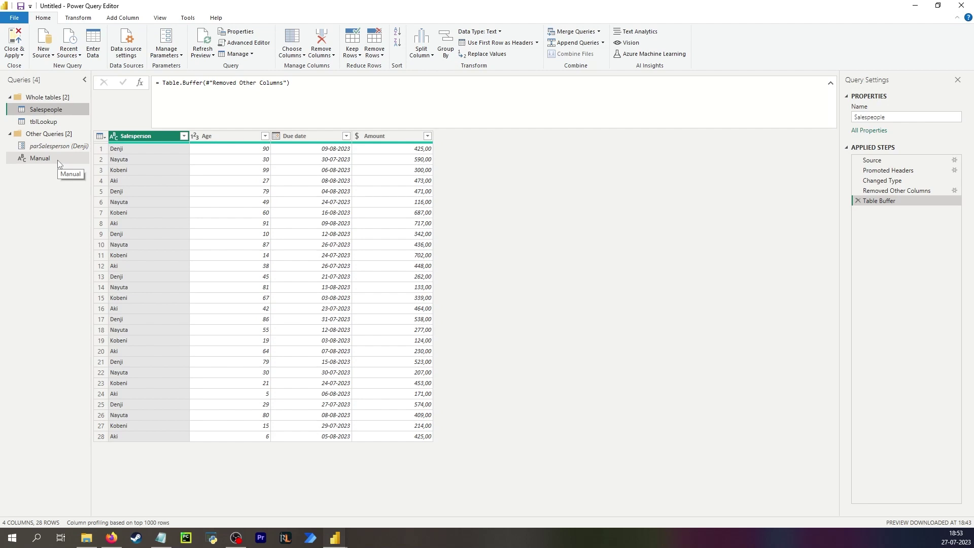
- Add a custom step to Manual with the formula Table.SelectRows(Salespeople, each [Salesperson] = mySalesperson)
click(41, 158)
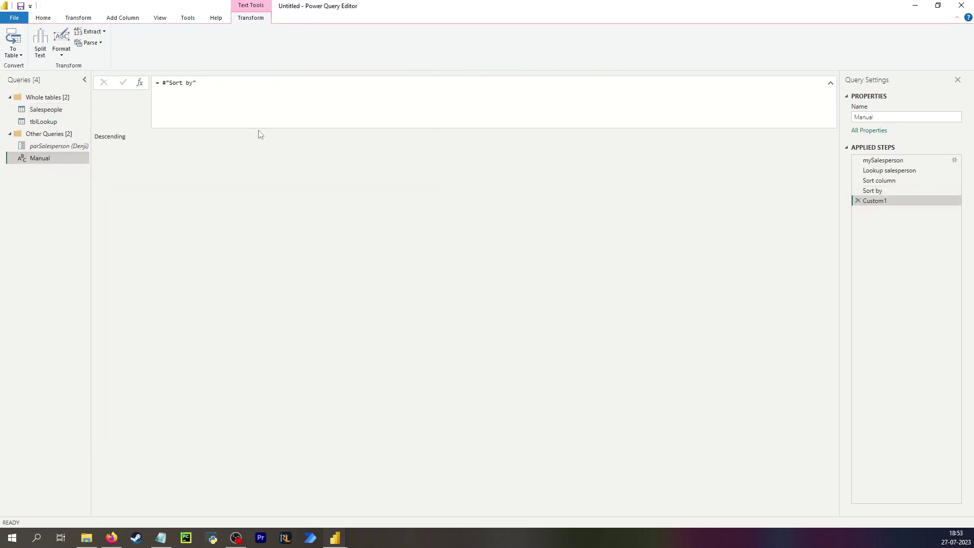
drag(197, 83, 161, 83)
text(Table.SelectRows)
text(()
text(Salespeople, eac)
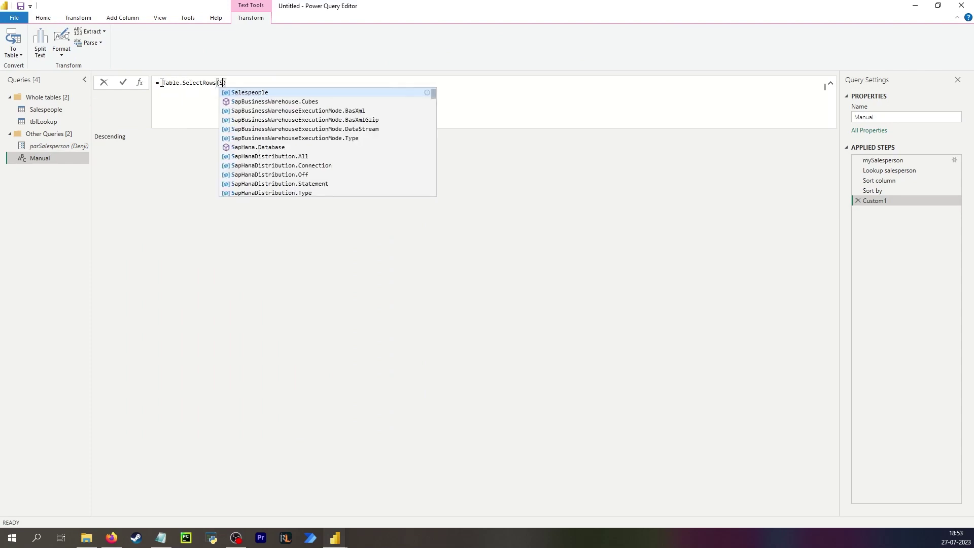
text(h )
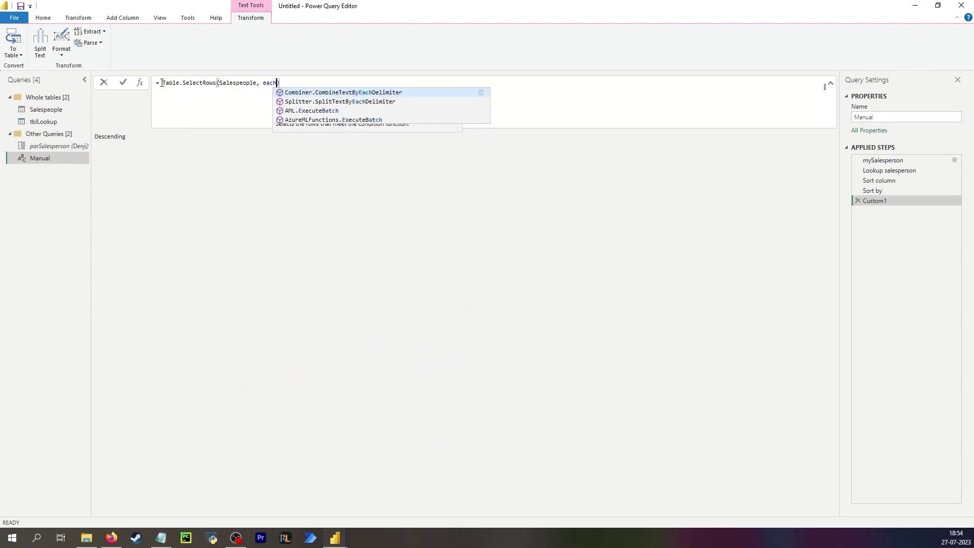
text([Salesper)
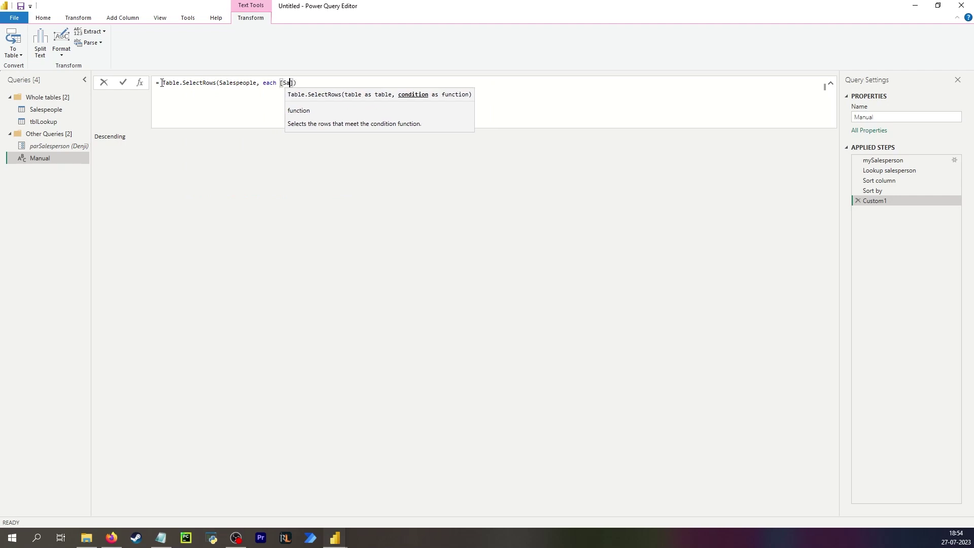
text(son] = )
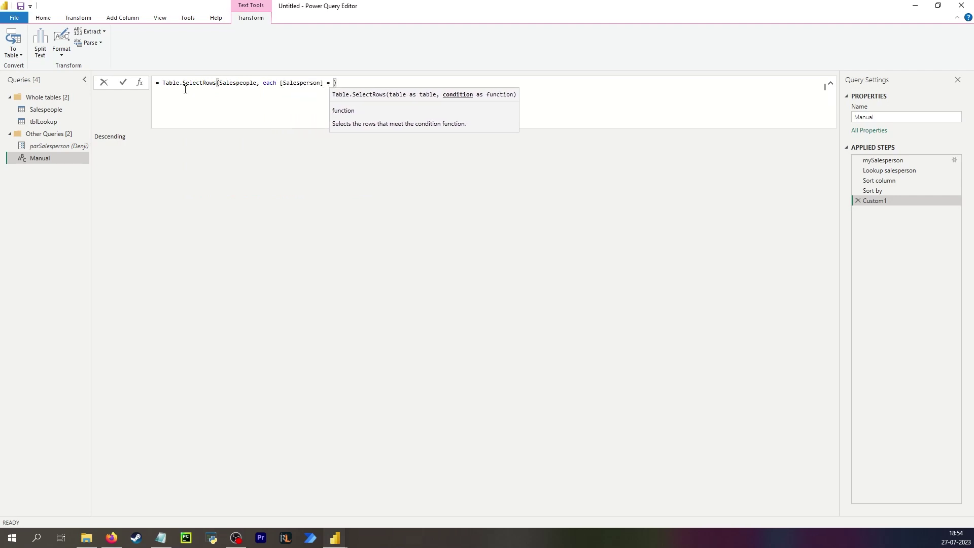
text(mySalesperson)
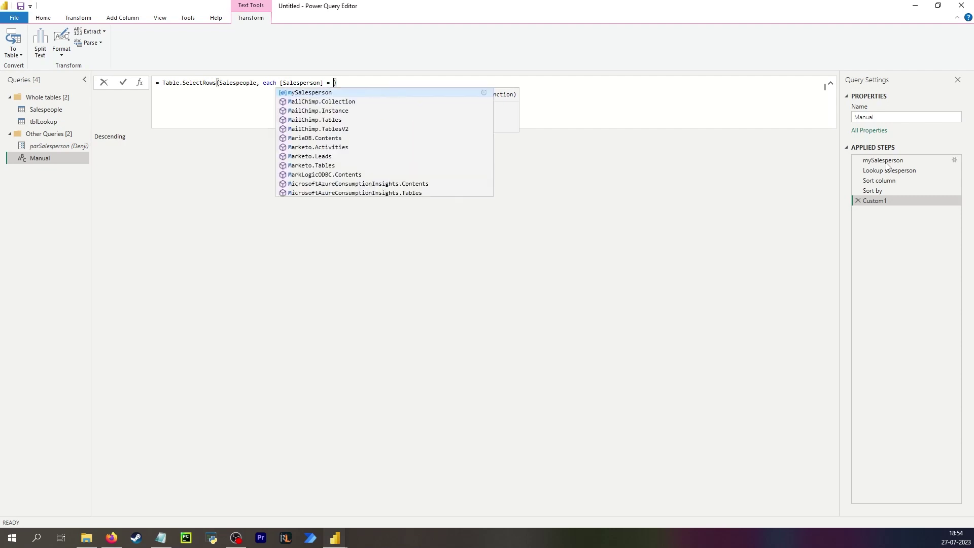
key(Return)
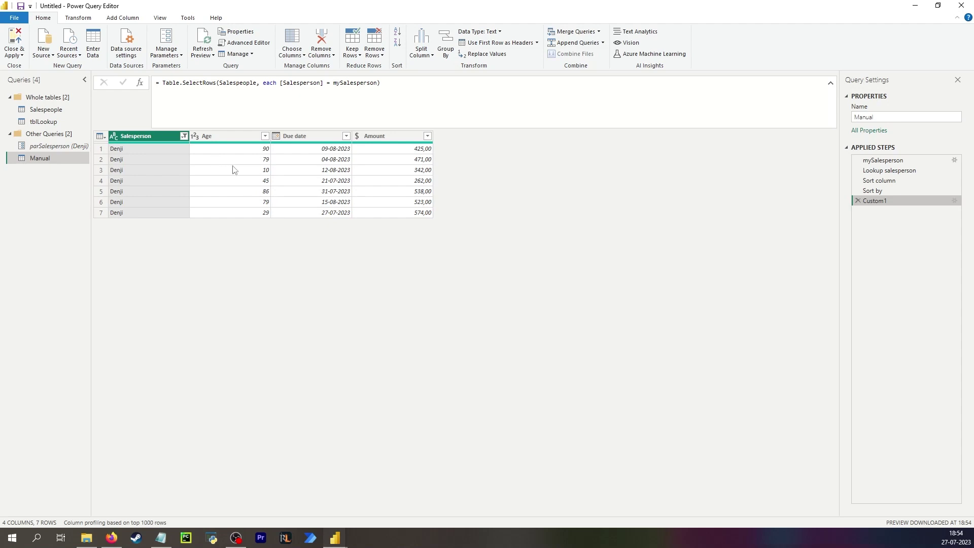
- Check the outputs of the Sort column and Sort by steps against the filtered table in Custom1
click(889, 183)
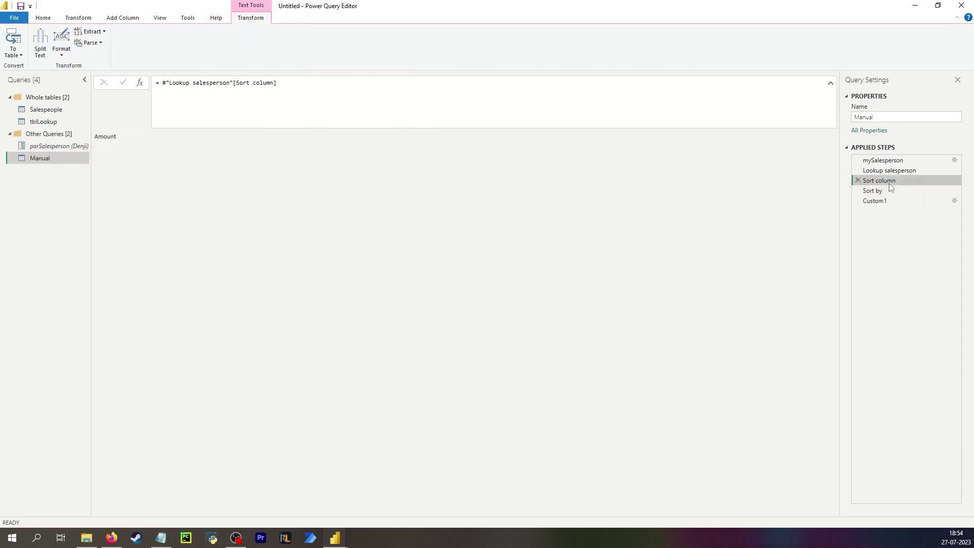
click(885, 190)
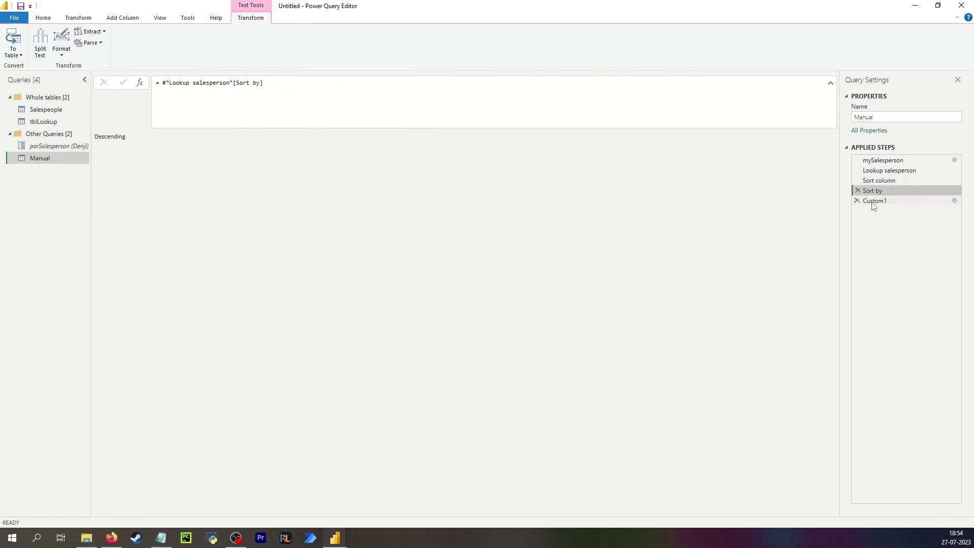
click(883, 181)
click(886, 201)
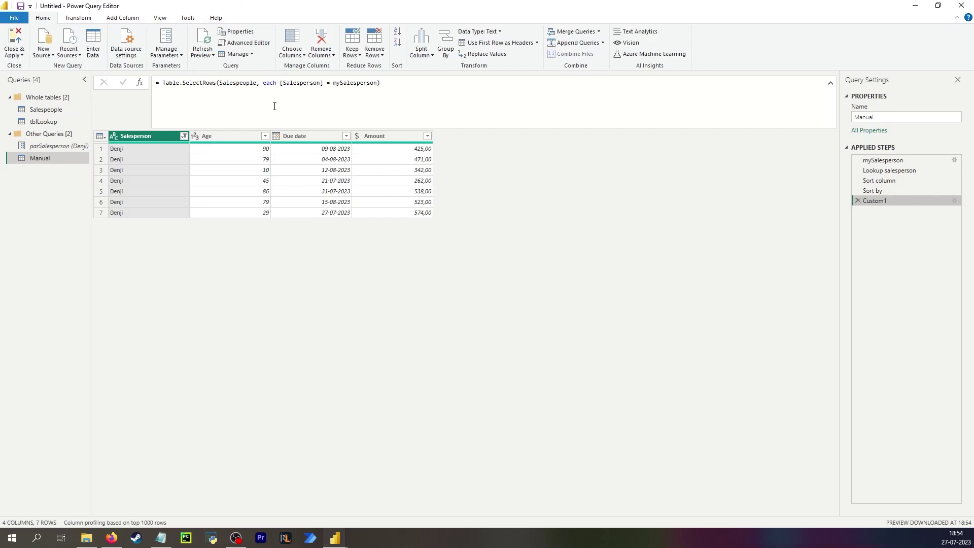
- Add another custom step after Custom1 and begin its formula with the condition if #"Sort by" = "Descending" then
click(142, 85)
double_click(174, 82)
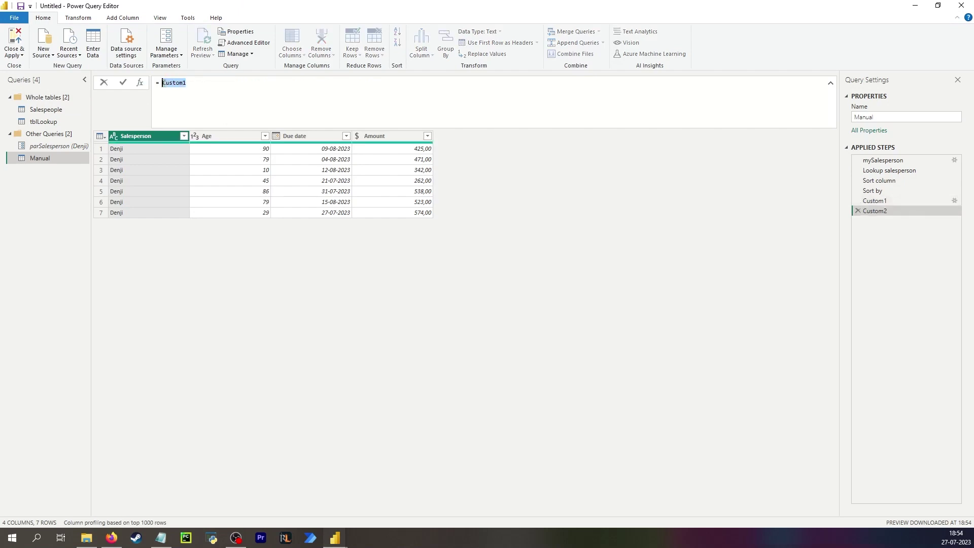
text(if sort)
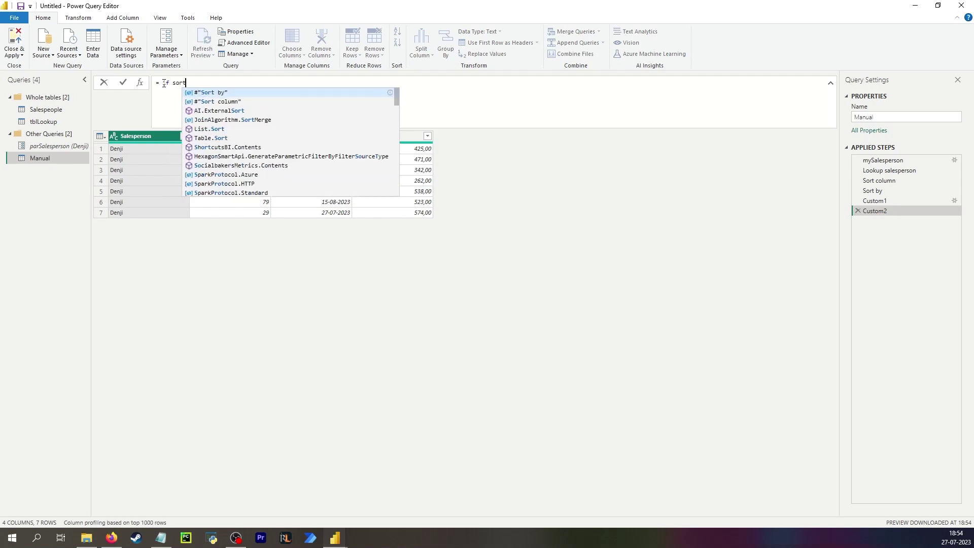
key(Tab)
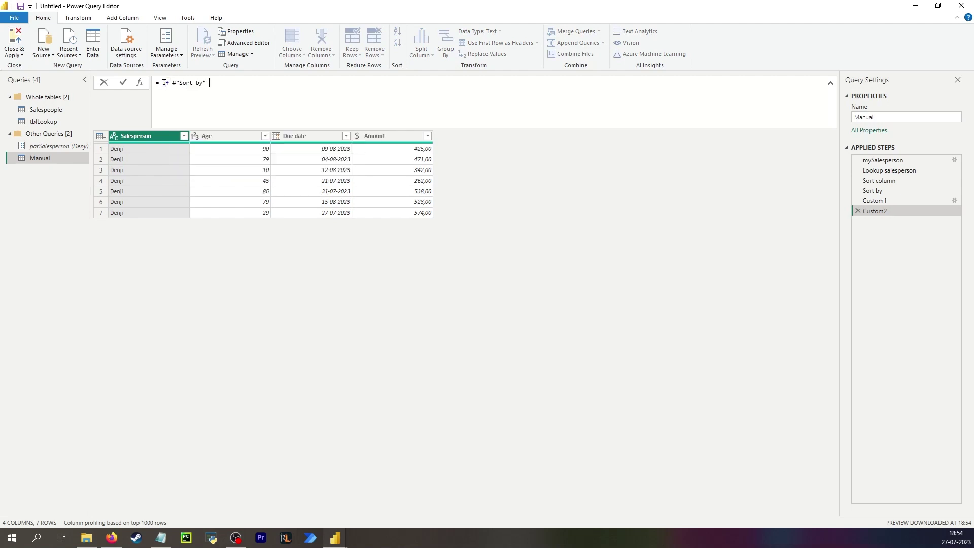
text(= "Descending)
text(then)
key(shift+Return)
- Write the then branch as Table.Sort(Custom1,{{#"Sort column", Order.Descending}})
text(Table.Sort()
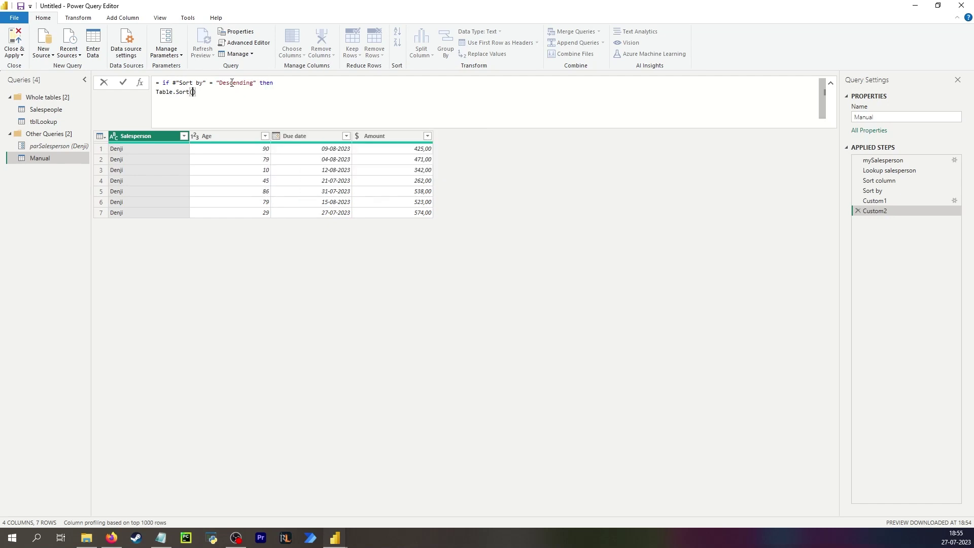
text(Cust)
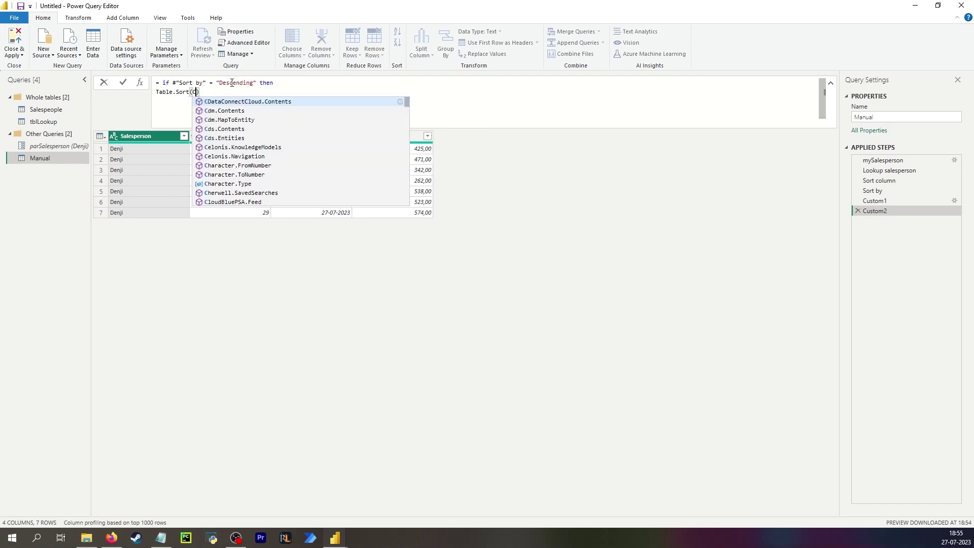
key(Tab)
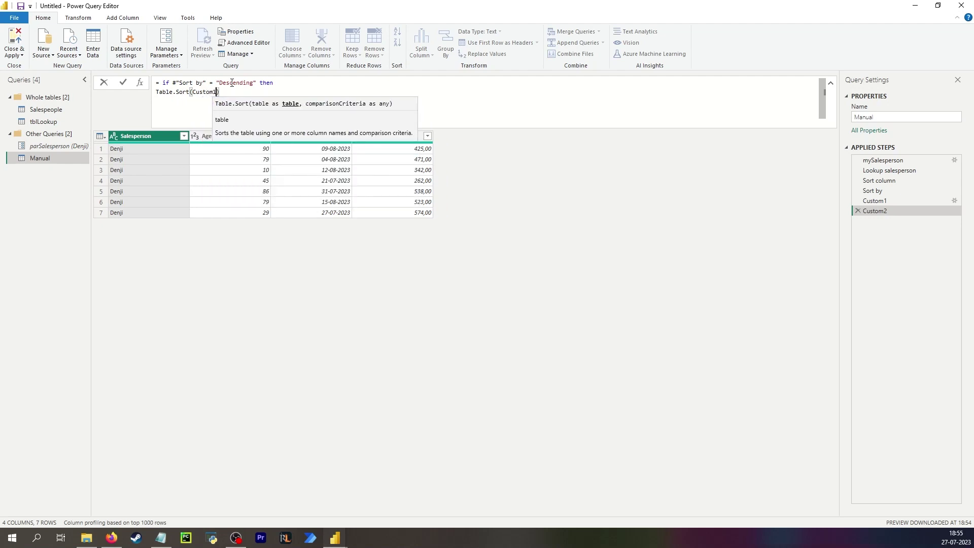
text(,)
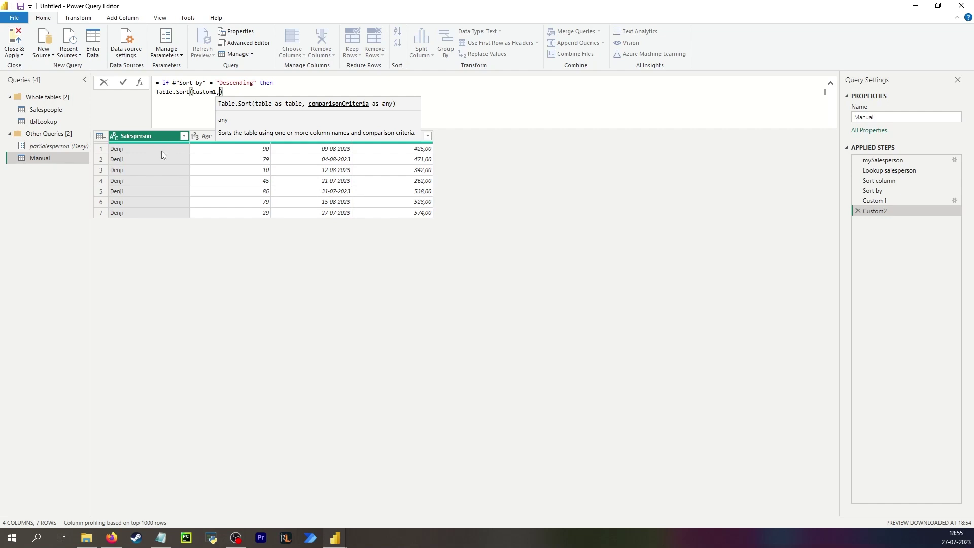
text({{)
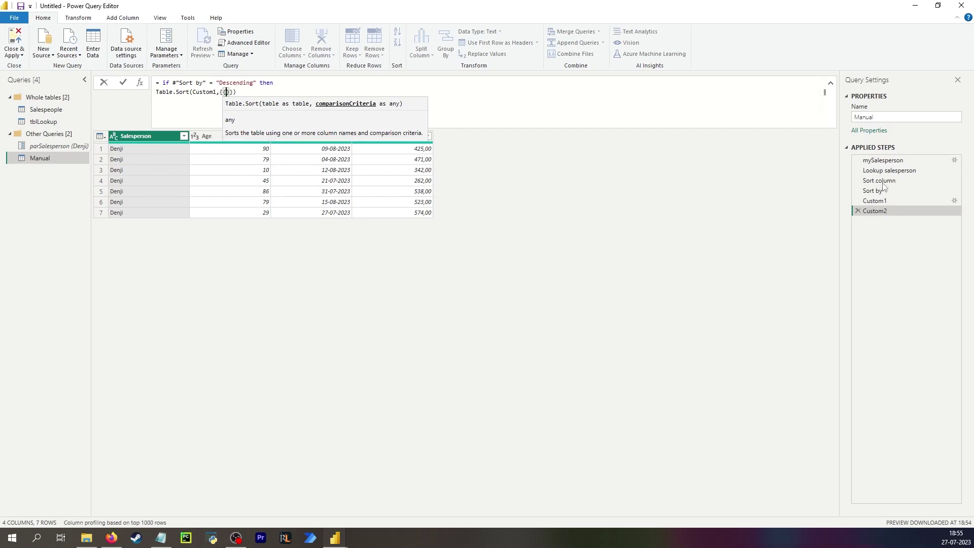
text(Sort)
key(Tab)
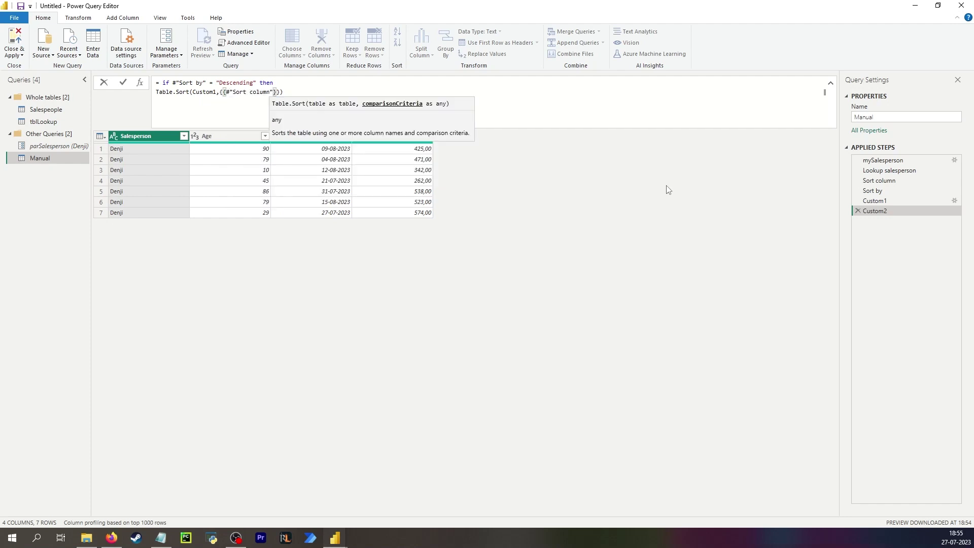
text(, )
text(Order.)
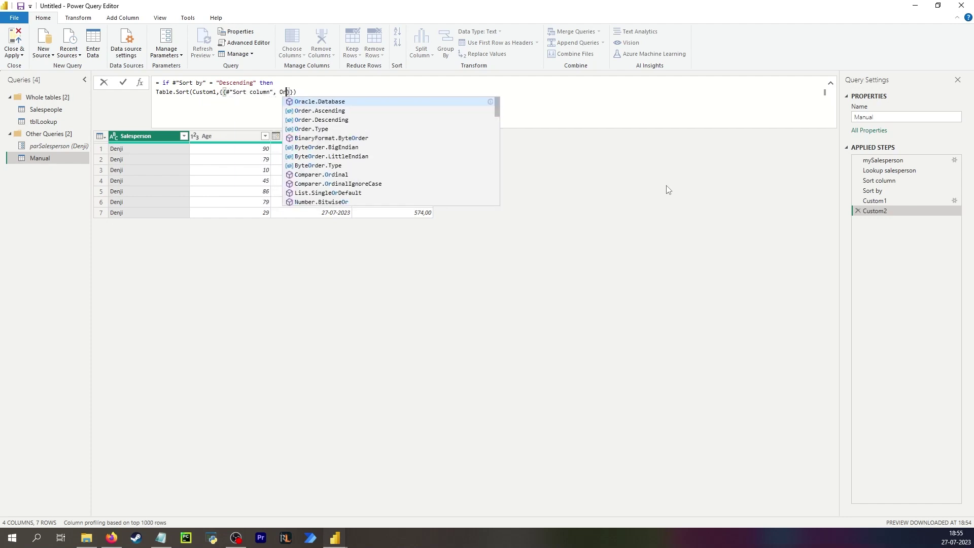
text(D)
key(Tab)
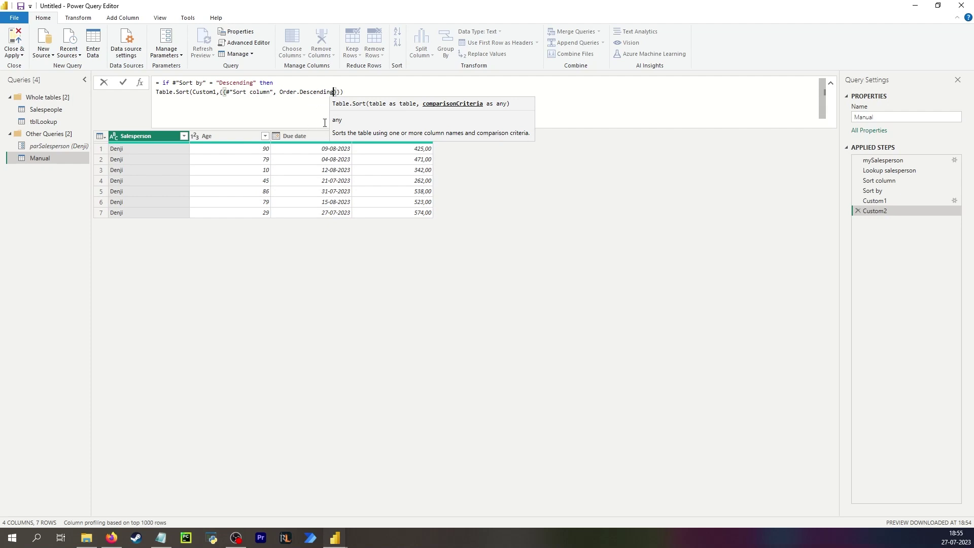
- Complete the sort formula with the else branch Table.Sort(Custom1,{{#"Sort column", Order.Ascending}}) and apply it
click(353, 94)
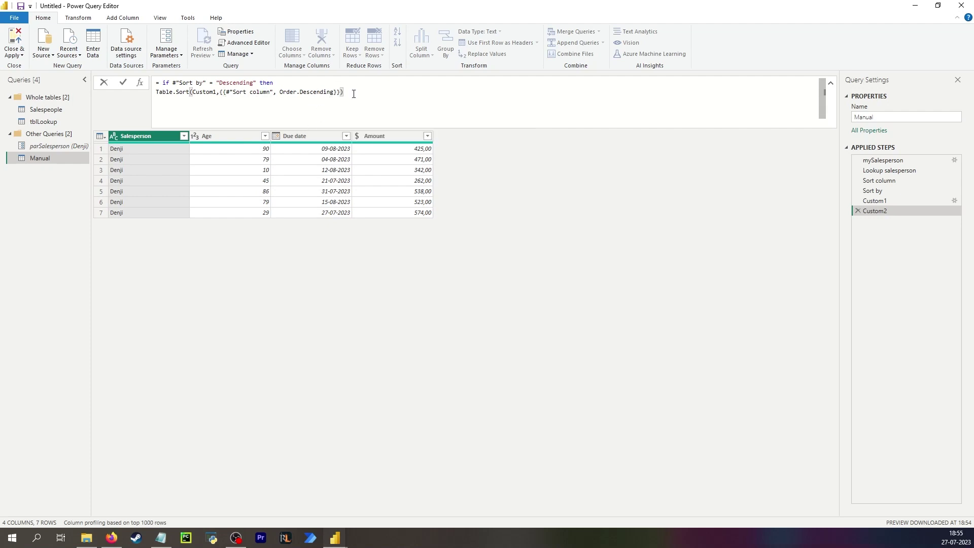
key(shift+Return)
text(else)
drag(155, 92, 353, 92)
key(ctrl+c)
click(245, 116)
key(ctrl+v)
double_click(332, 101)
text(As)
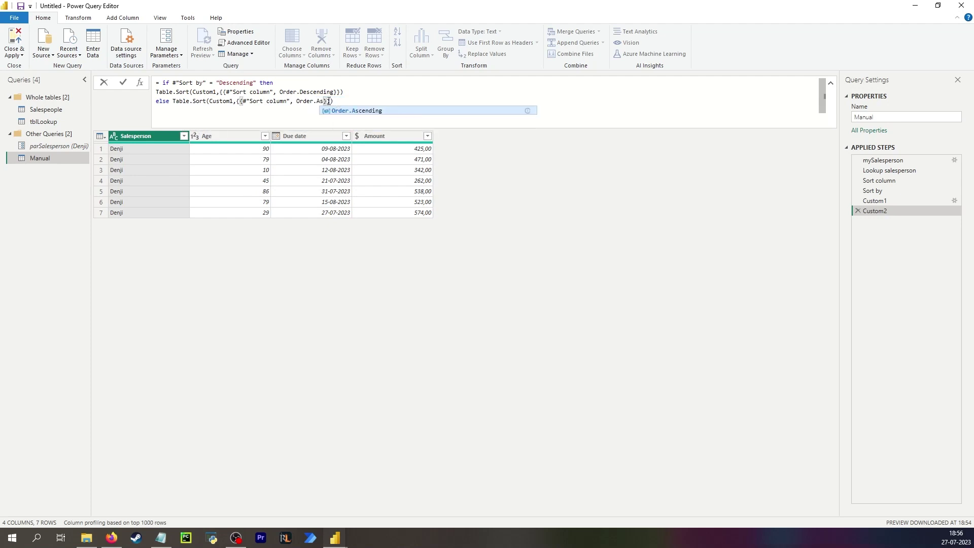
key(Tab)
key(Return)
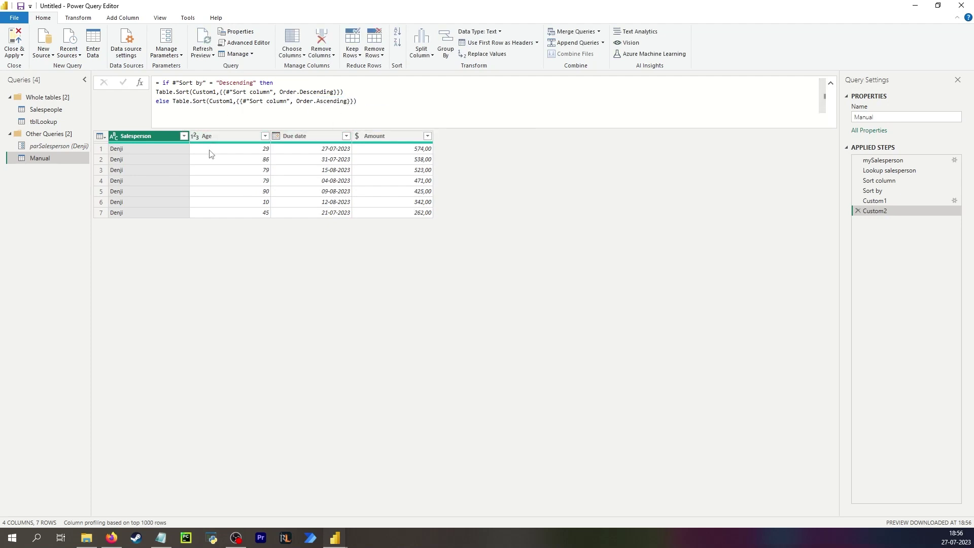
- Check the Sort column and Sort by steps against the sorted table in Custom2
click(881, 181)
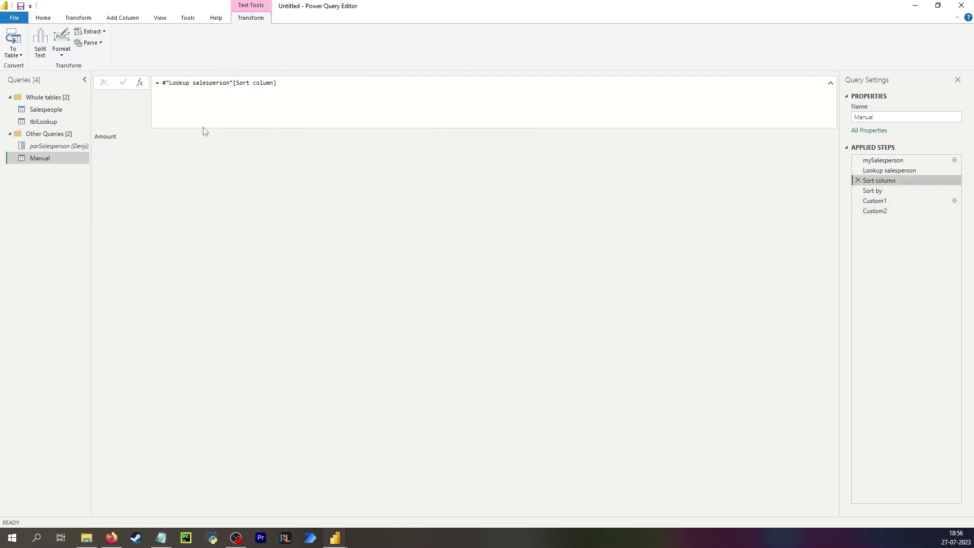
click(938, 190)
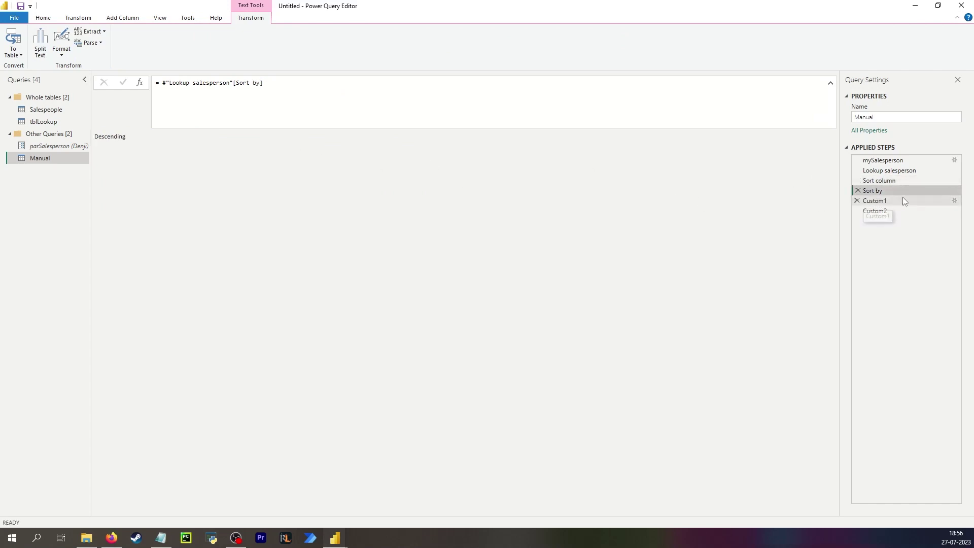
click(900, 210)
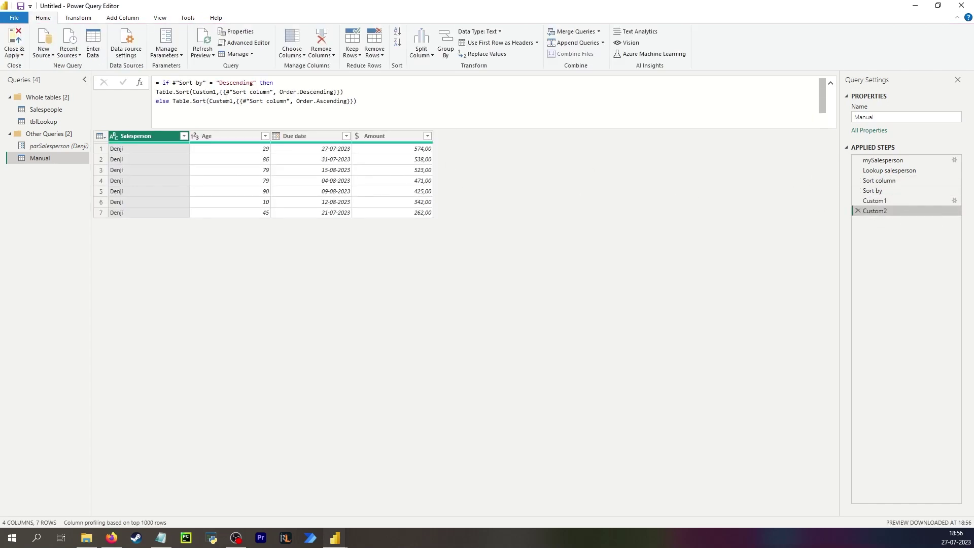
- Try sorting Amount ascending and Due date descending after Custom2, and delete the added Sorted Rows step
click(428, 136)
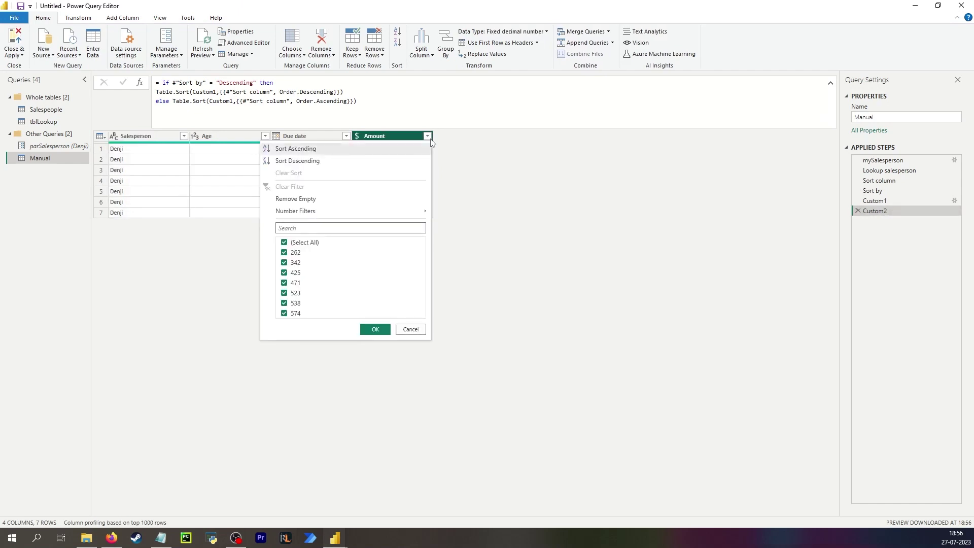
click(358, 152)
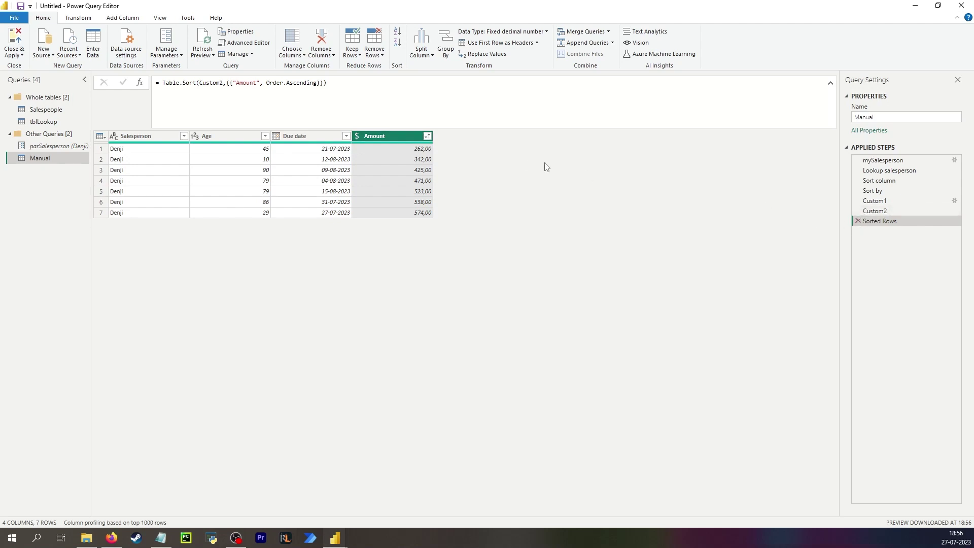
click(347, 137)
click(322, 161)
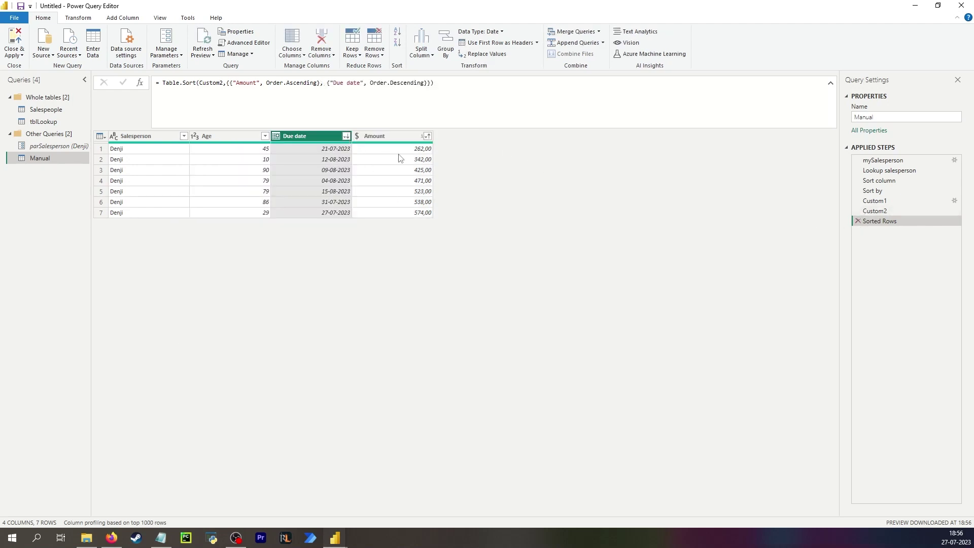
click(858, 221)
- Rename the Custom1 step as Filter on salesperson and the Custom2 step as Sorted rows
double_click(877, 200)
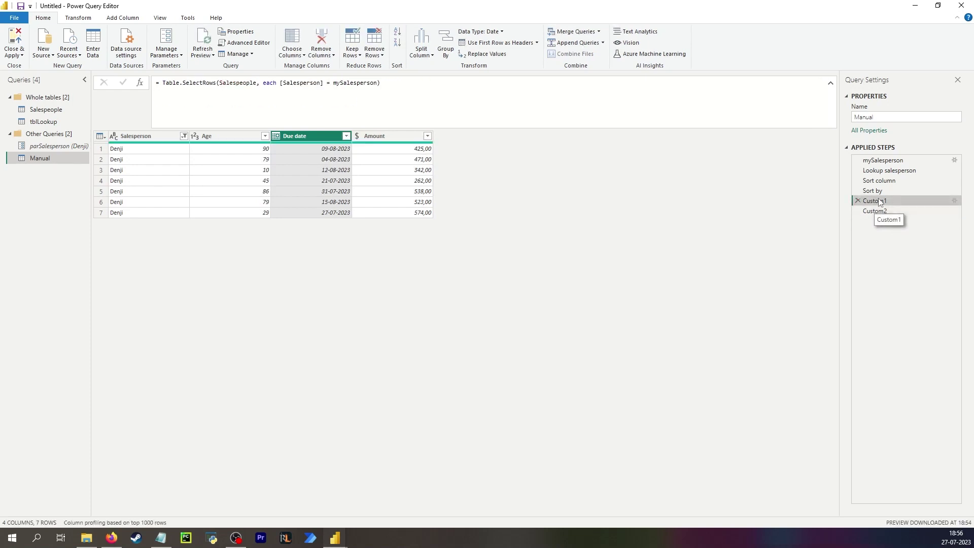
text(Filter on salesperson)
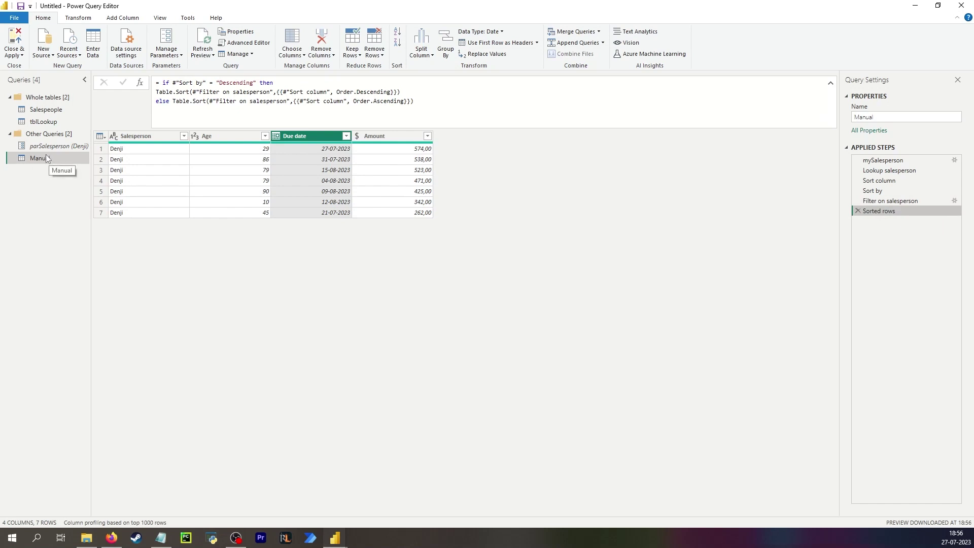
- Create a function named DynamicSorting from the Manual query
right_click(48, 157)
click(88, 299)
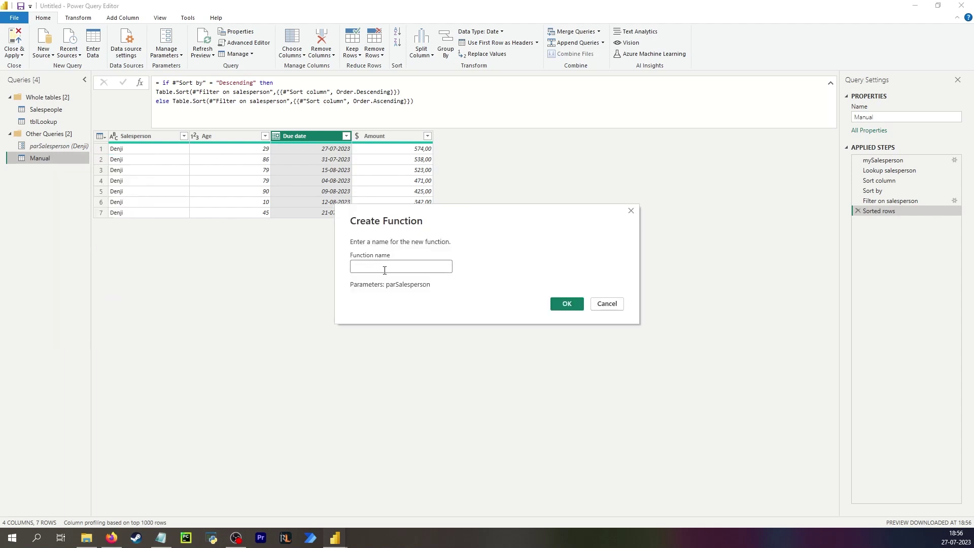
text(DynamicSorting)
key(Return)
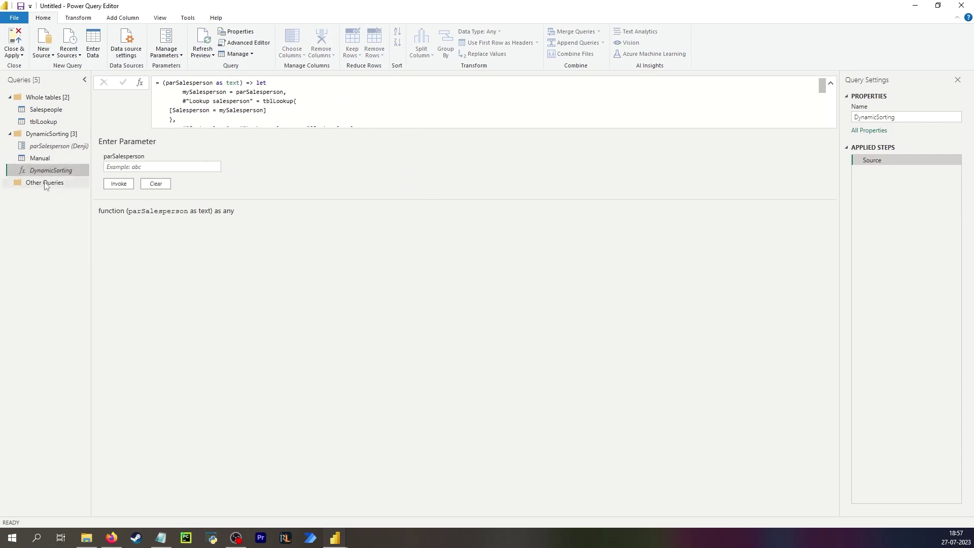
- Add a blank query in the Other Queries group and rename it after the salesperson currently set in parSalesperson
click(56, 122)
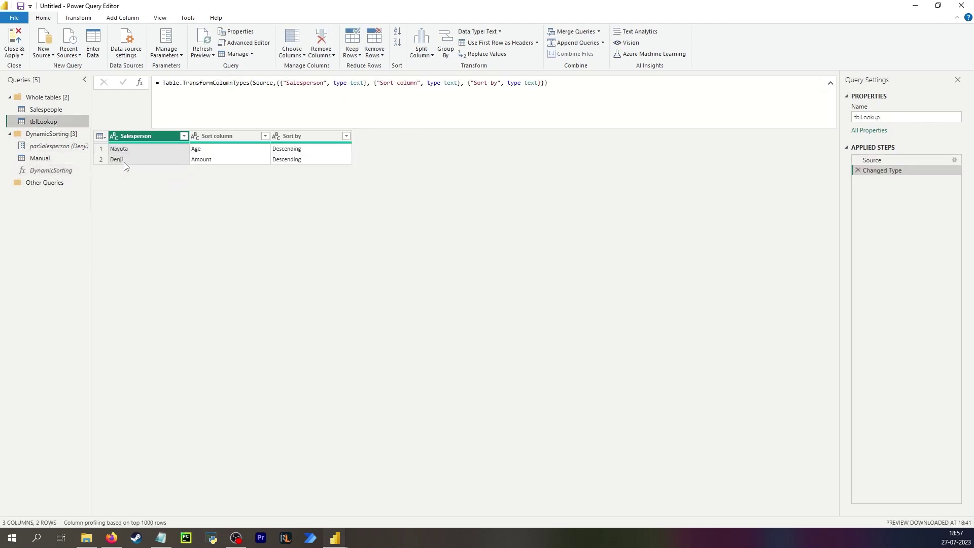
click(57, 157)
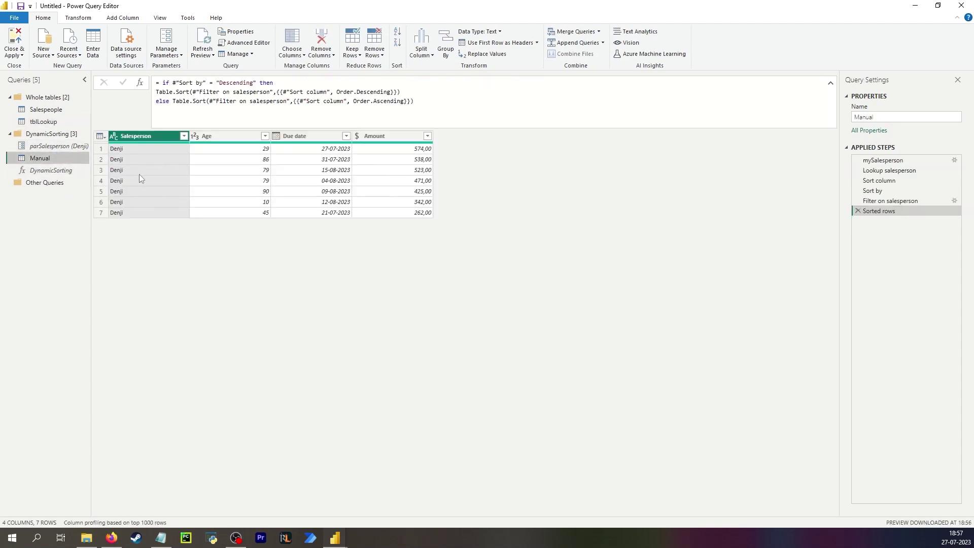
right_click(45, 208)
mouse_move(105, 227)
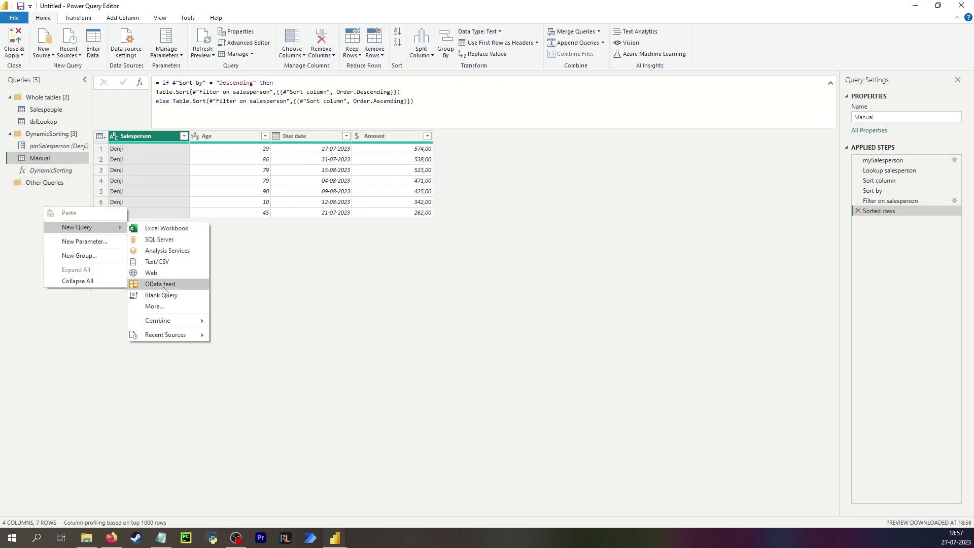
click(170, 295)
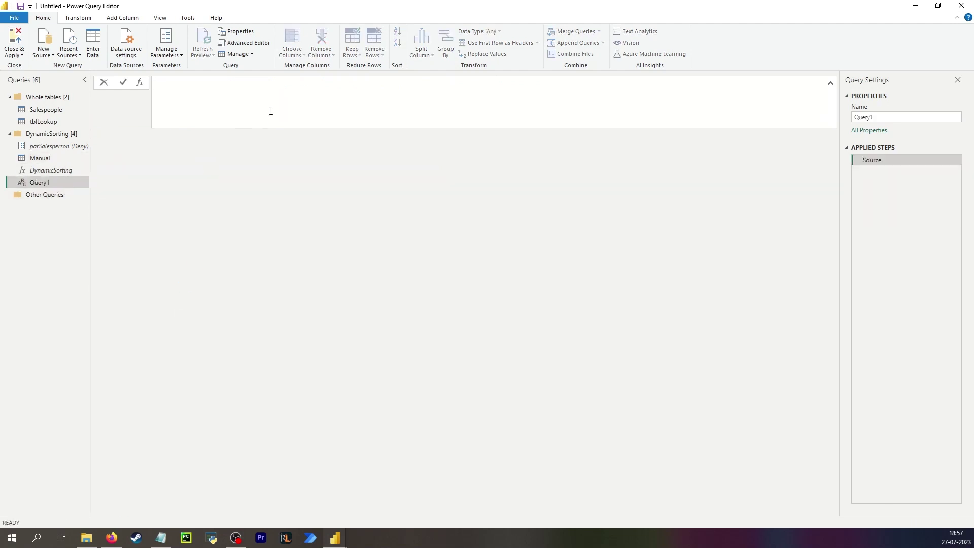
drag(45, 188, 47, 210)
double_click(40, 195)
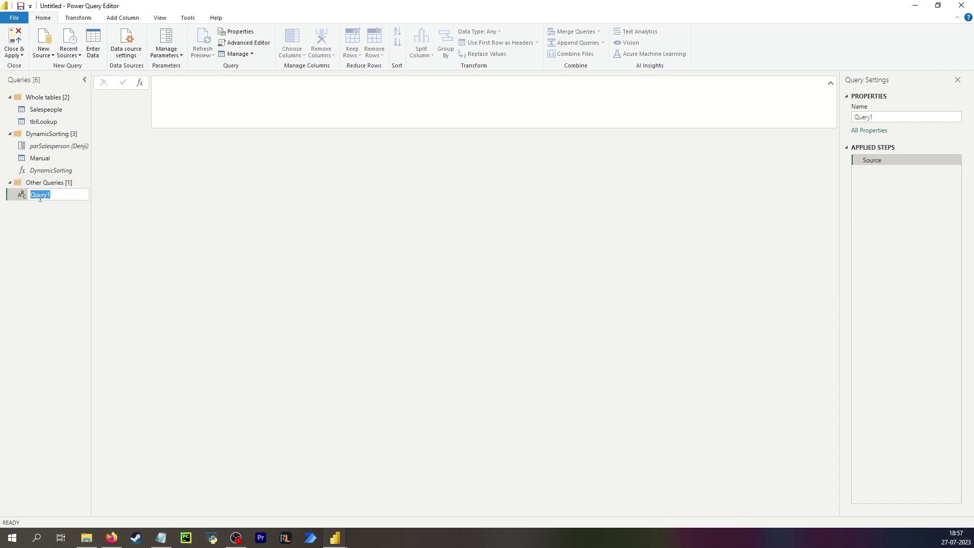
text(Denji)
key(Return)
- Enter the salesperson's name as the text value of the new query's Source step
click(219, 100)
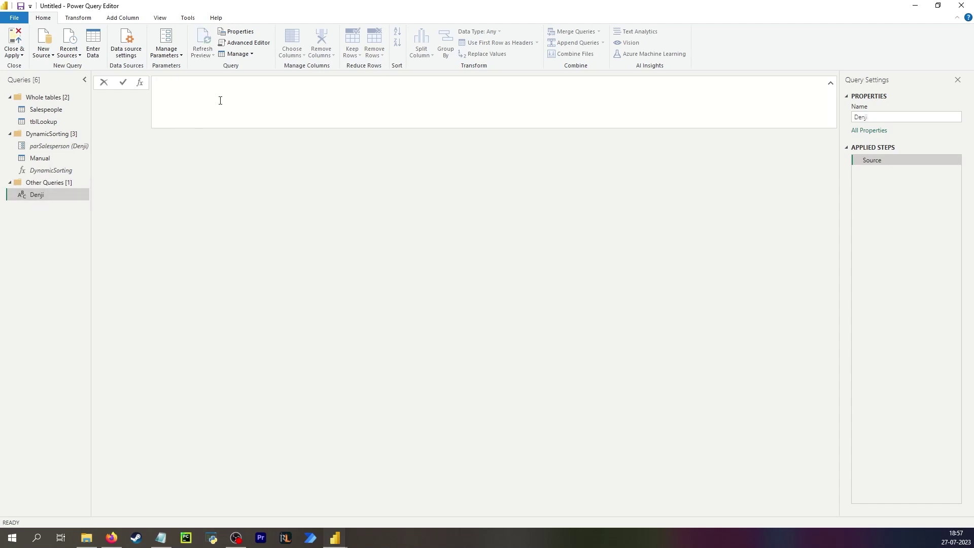
text(Denji)
key(Return)
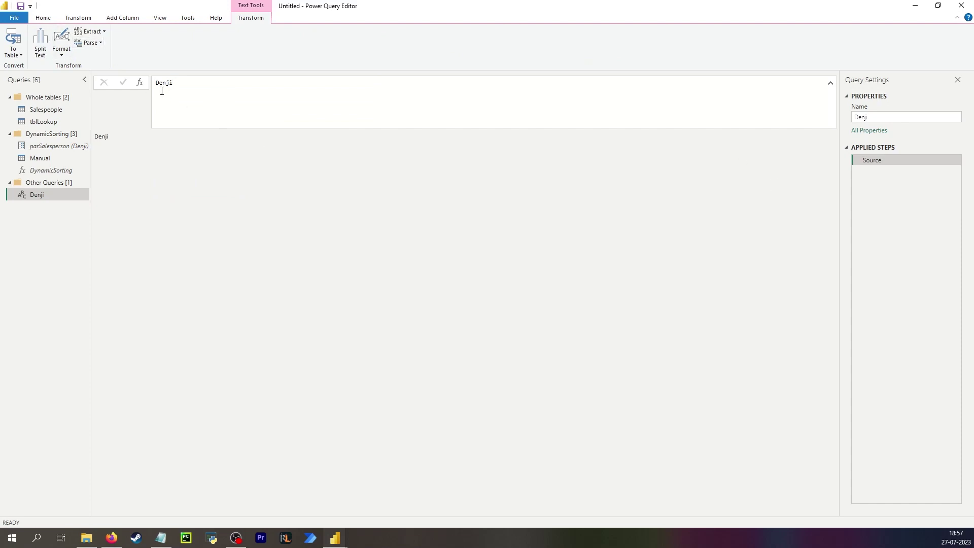
- Add a custom step to the salesperson query with the formula DynamicSorting(Source)
click(140, 83)
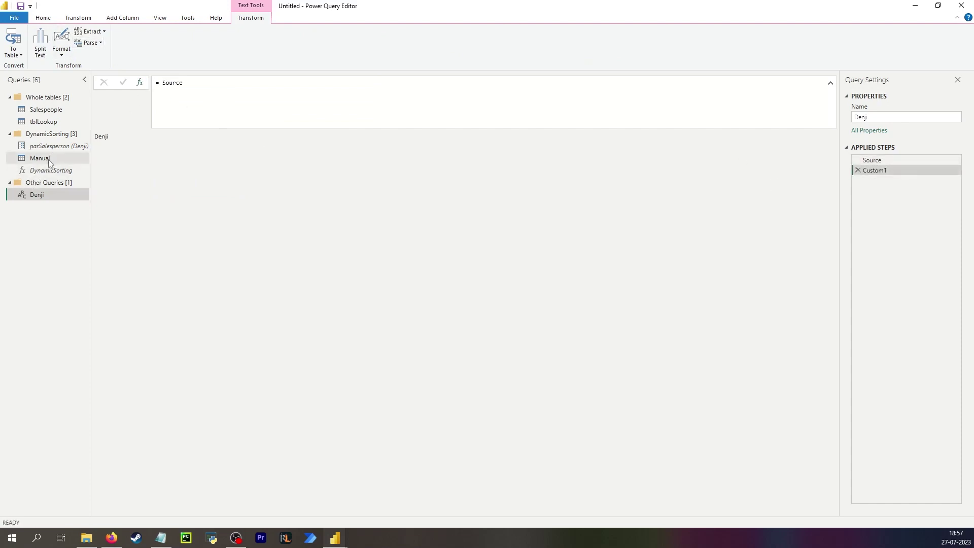
click(169, 92)
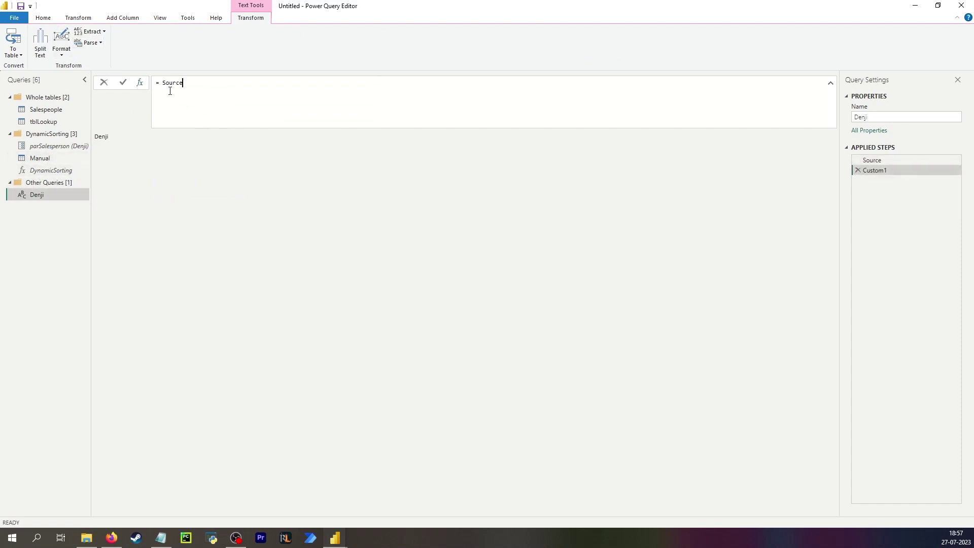
double_click(163, 90)
double_click(164, 82)
text(Dyna)
click(248, 146)
text(()
text(Source)
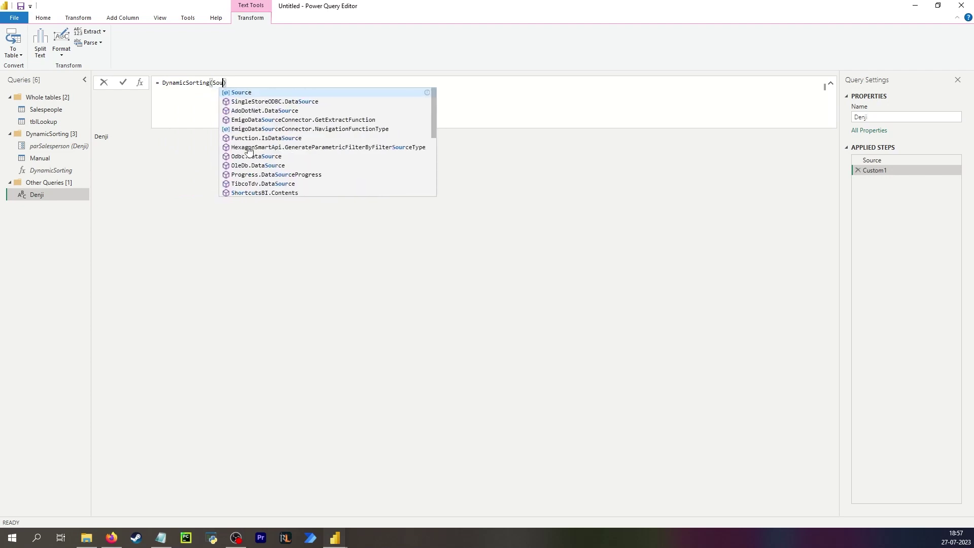
key(Return)
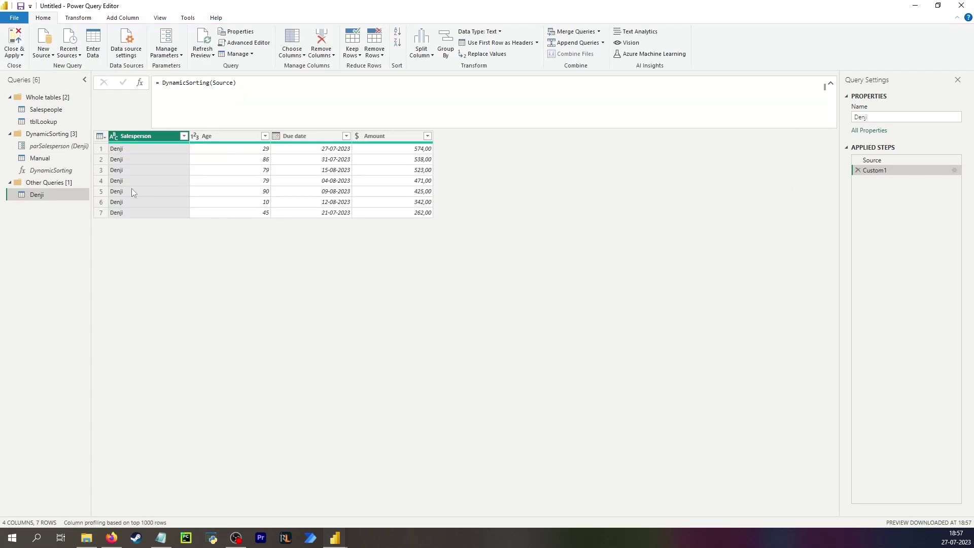
- Rename Source to mySalesperson in the salesperson query's M code, including its reference in the DynamicSorting call
click(903, 159)
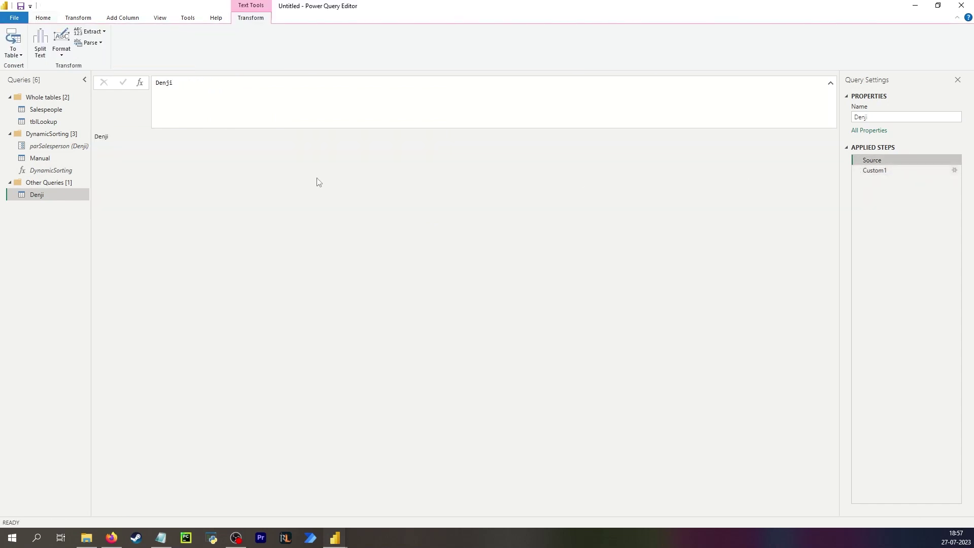
click(55, 172)
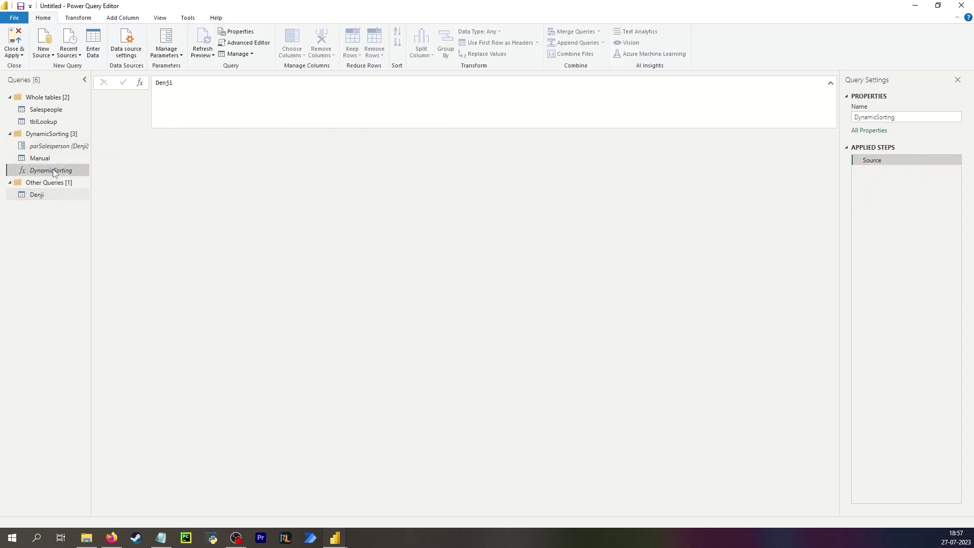
click(40, 195)
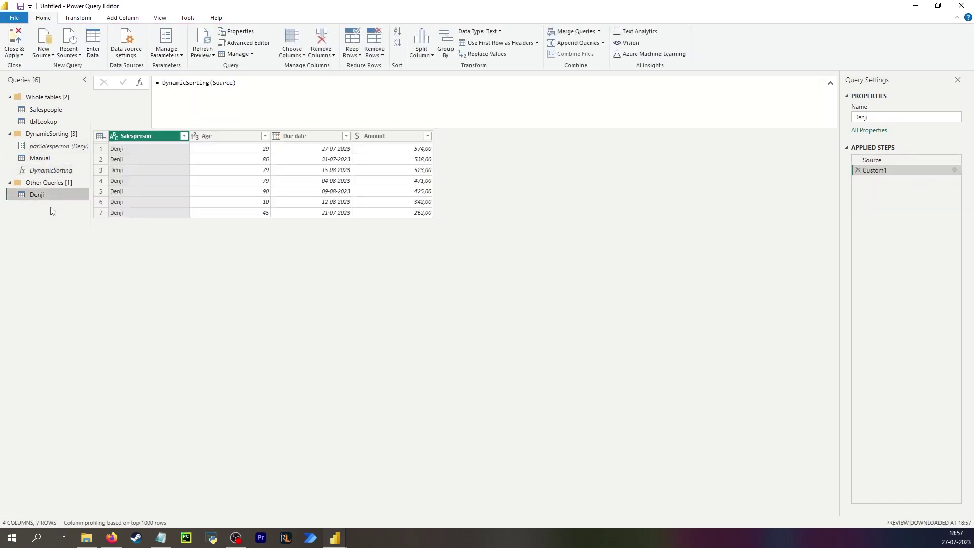
click(890, 162)
click(51, 19)
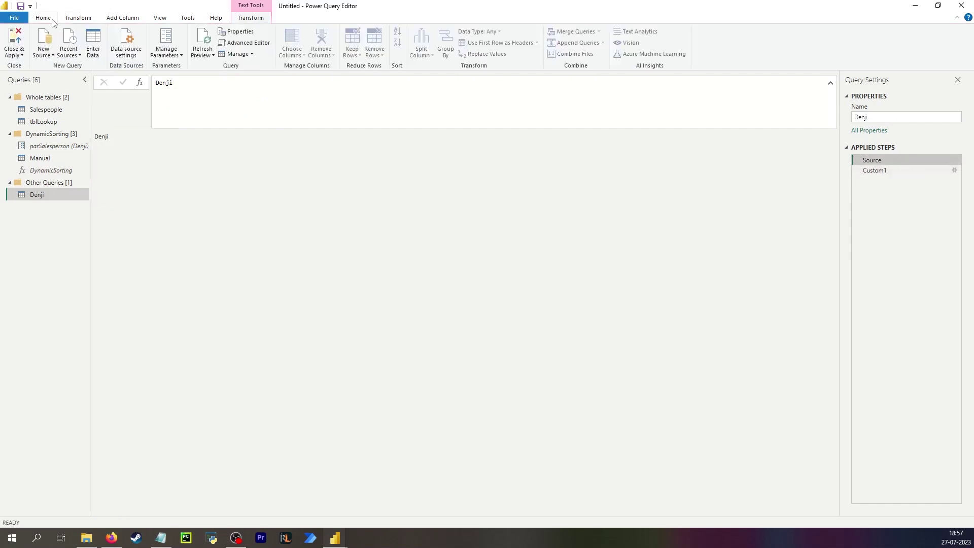
click(245, 43)
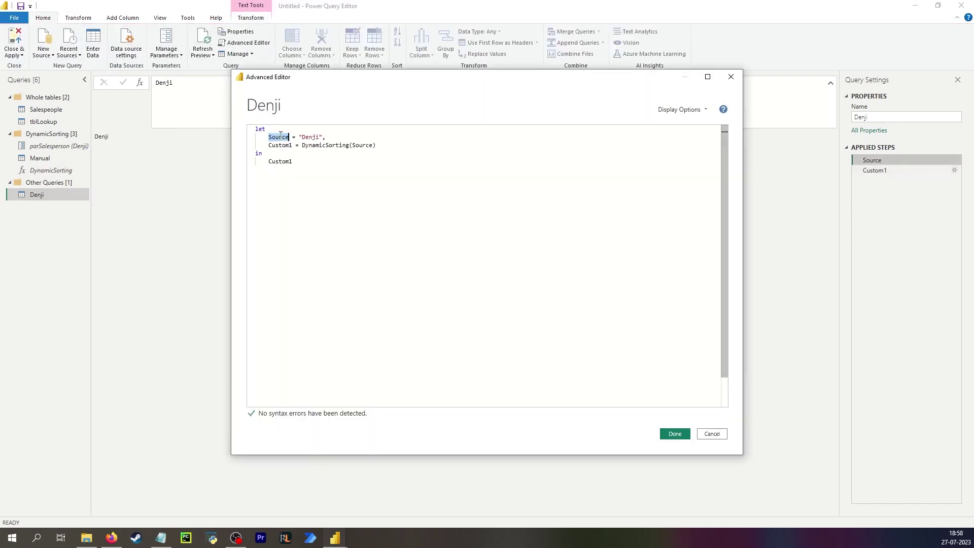
text(mySalesperson)
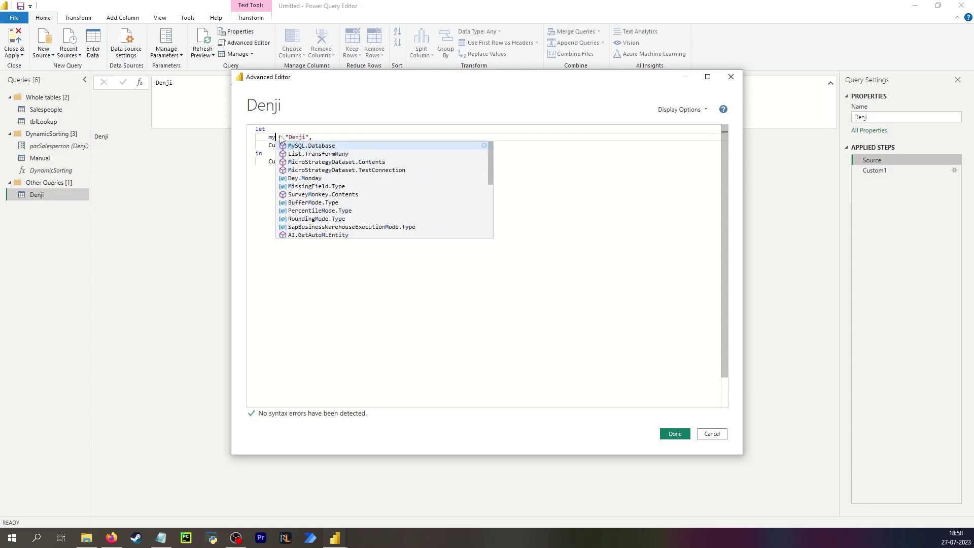
click(671, 433)
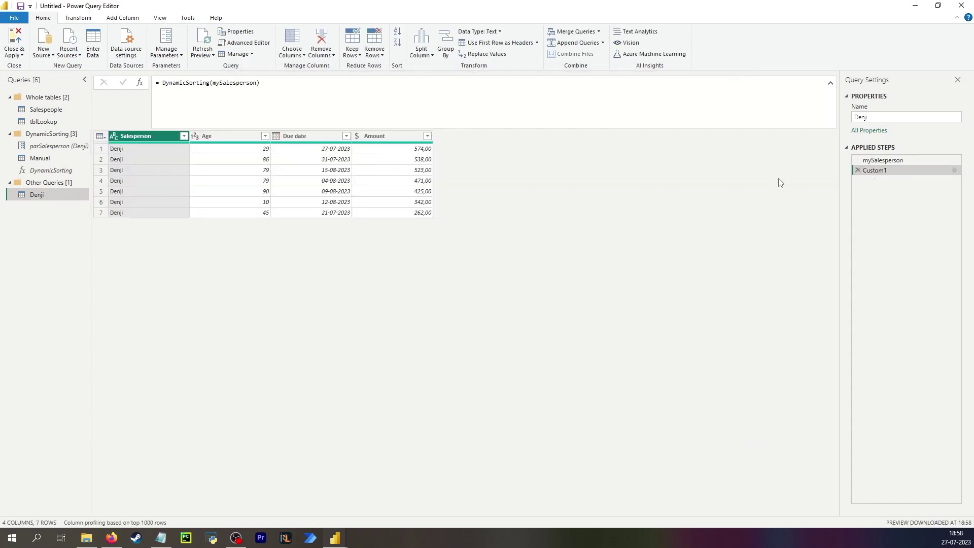
- Rename the Custom1 step of the salesperson query as Call function
click(890, 169)
text(Ca)
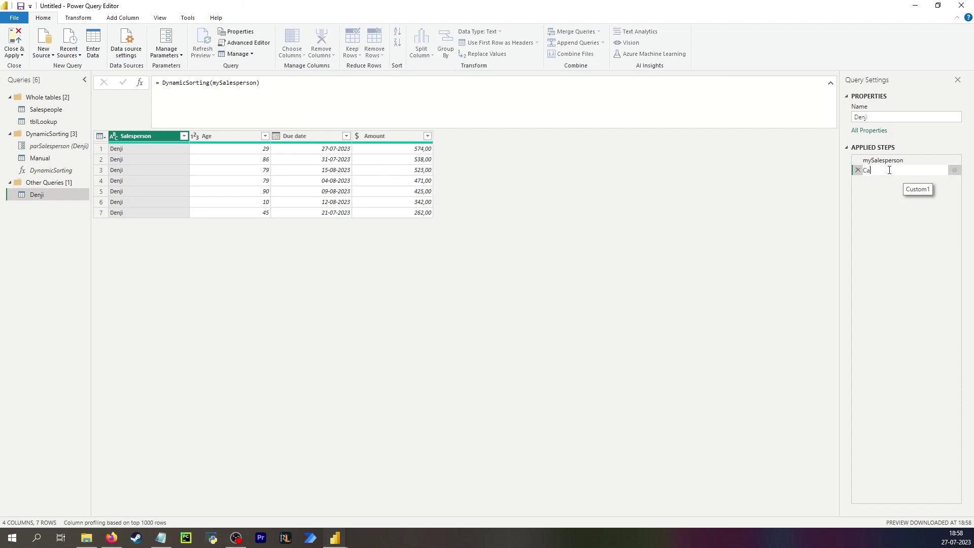
text(ll function)
key(Return)
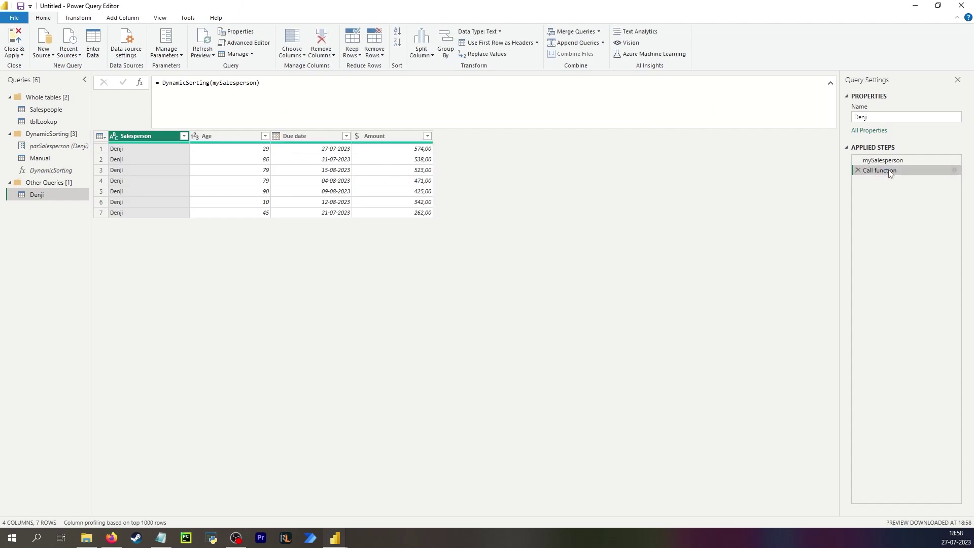
- Duplicate the existing salesperson query and name the copy after the other salesperson listed in tblLookup
right_click(55, 193)
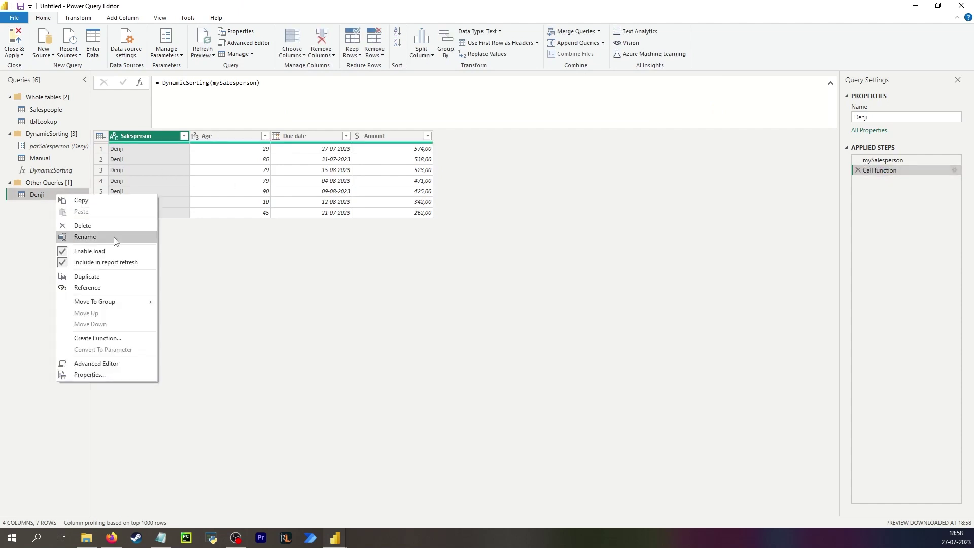
click(86, 277)
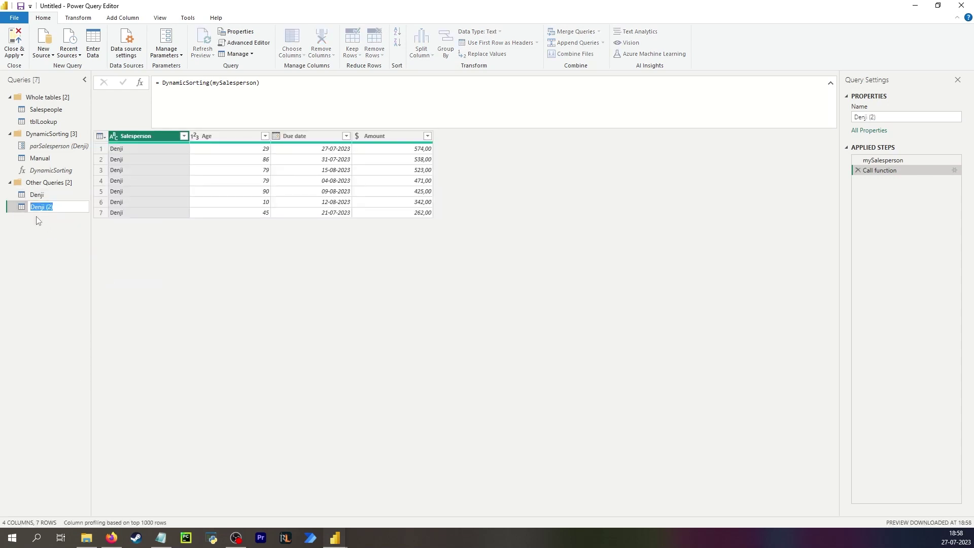
text(Nayuta)
key(Return)
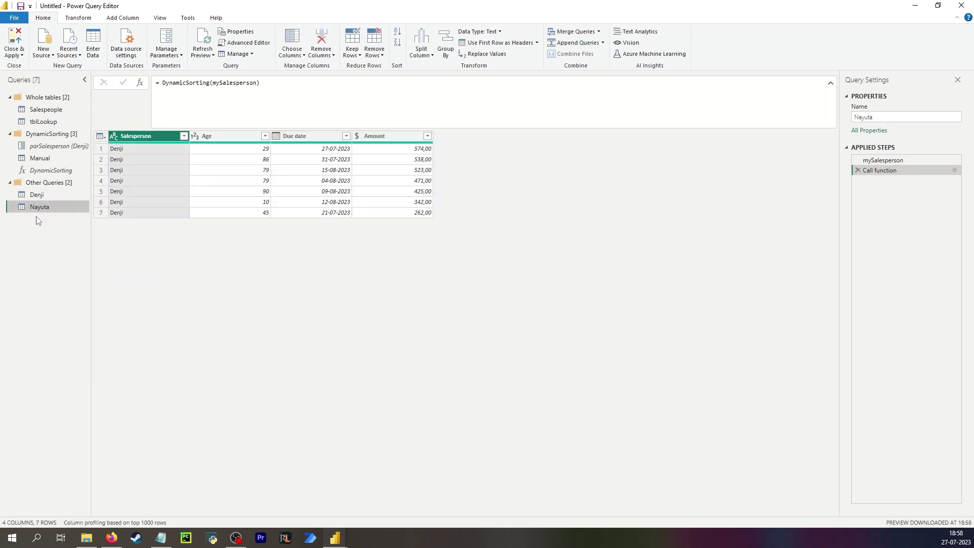
- Set the duplicate query's mySalesperson value to that salesperson's name and show the Call function result
click(882, 160)
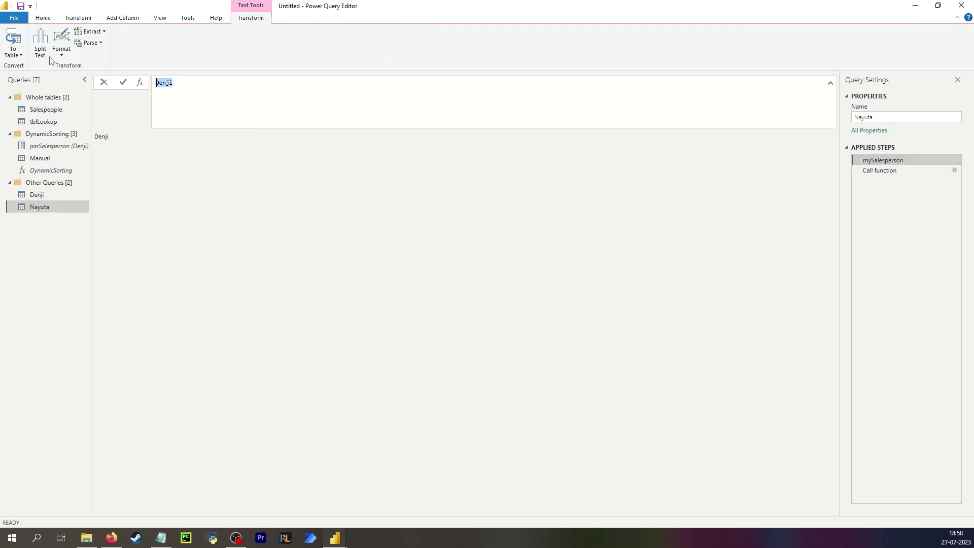
text(Nayuta)
key(Return)
click(895, 172)
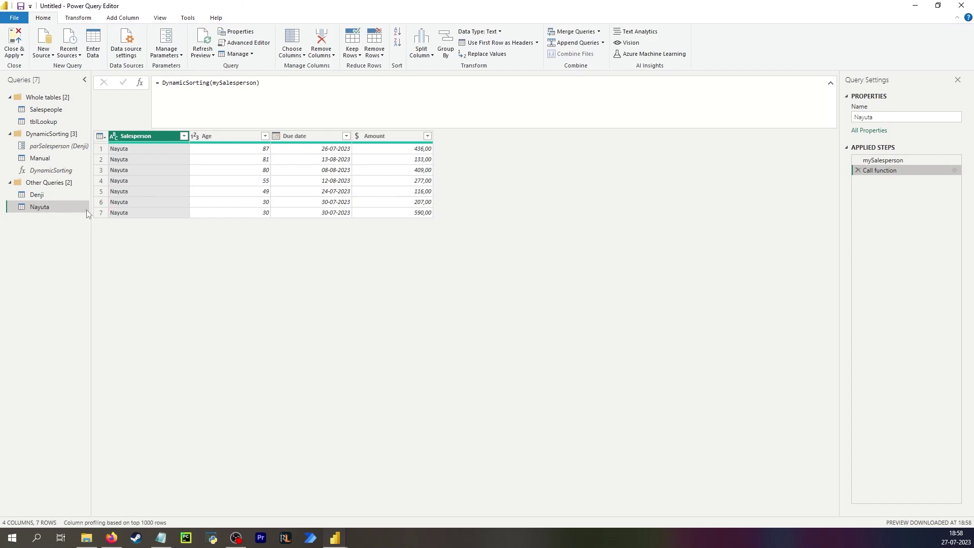
- Duplicate the second salesperson query and name the copy after a salesperson missing from tblLookup
right_click(48, 207)
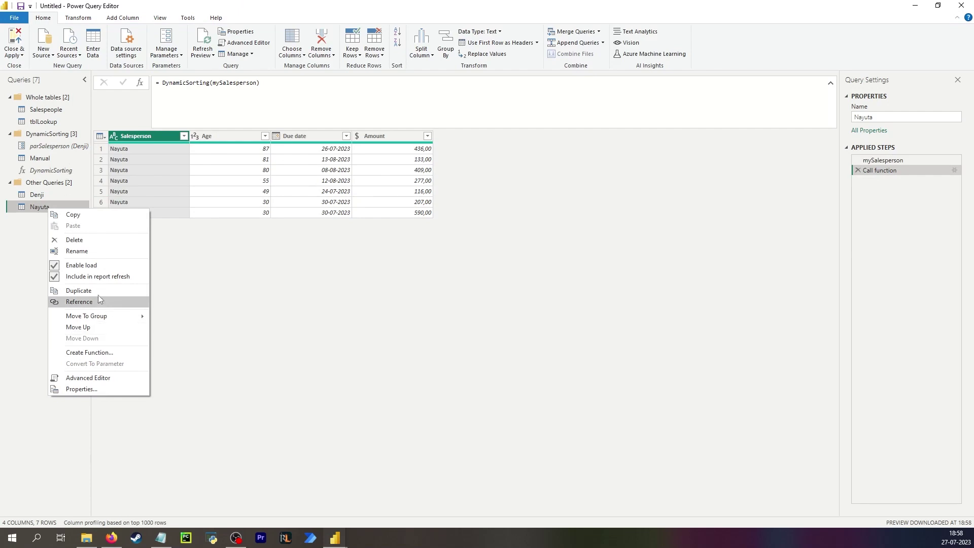
click(79, 302)
key(F2)
text(Aki)
key(Return)
- Set mySalesperson in the third salesperson query to the name of the salesperson missing from tblLookup and show the Call function result
click(280, 94)
key(ctrl+a)
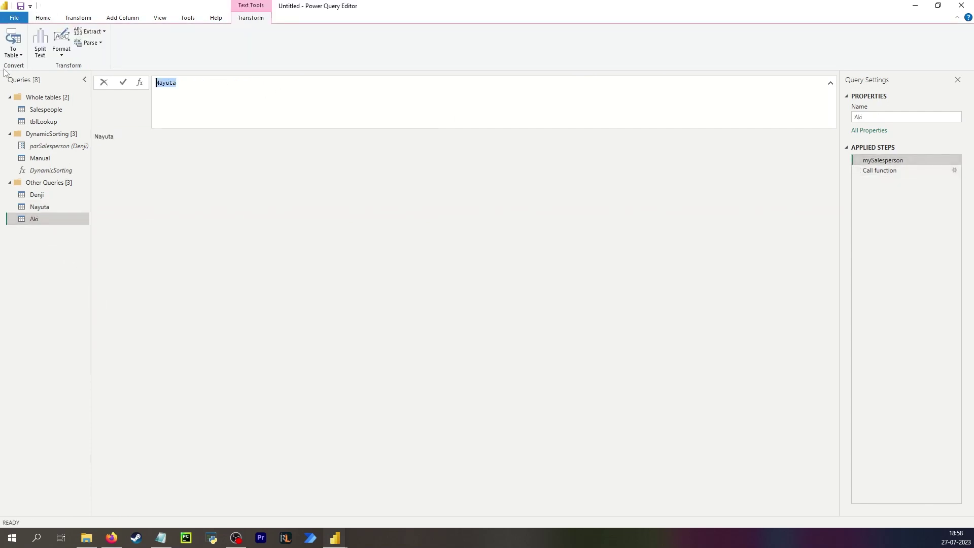
text(Aki)
key(Return)
click(884, 170)
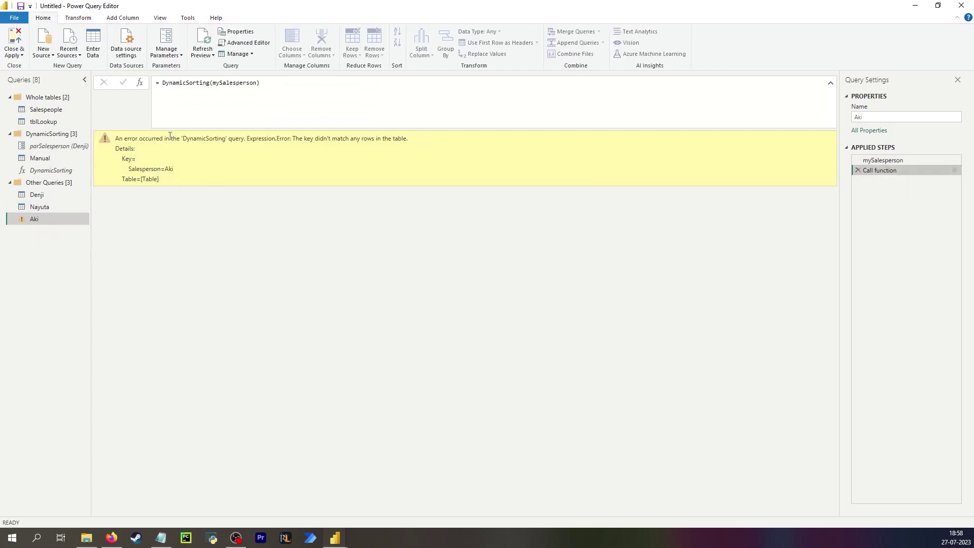
- Examine the error details of the third salesperson query, the Manual query and the code of the DynamicSorting function
drag(140, 138, 244, 141)
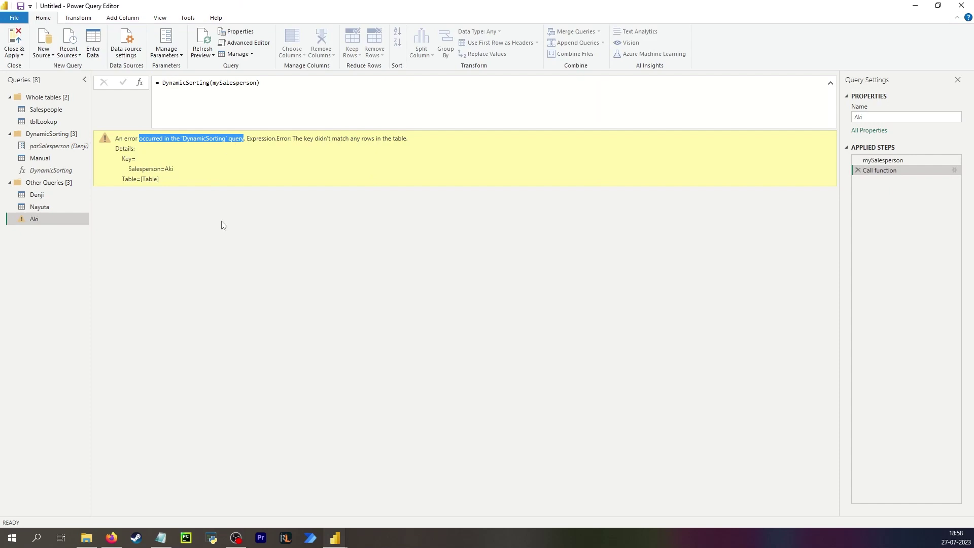
click(187, 237)
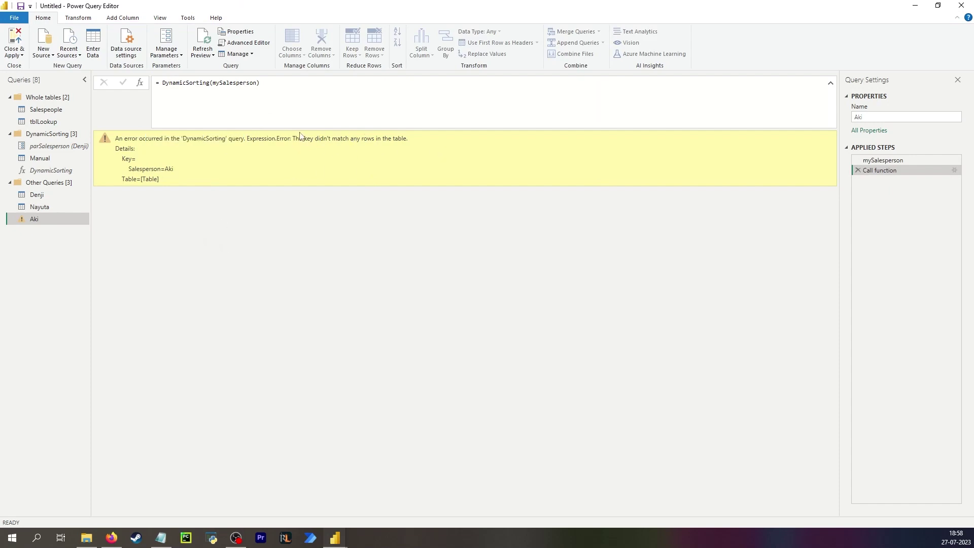
drag(290, 136, 252, 243)
click(269, 218)
click(56, 146)
click(49, 159)
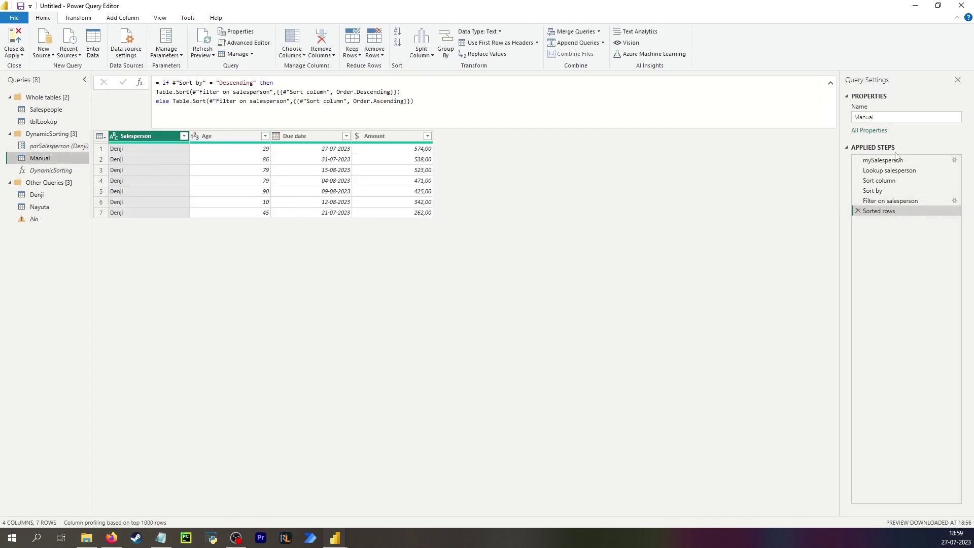
click(51, 170)
scroll(276, 100, down, 2)
scroll(265, 101, up, 4)
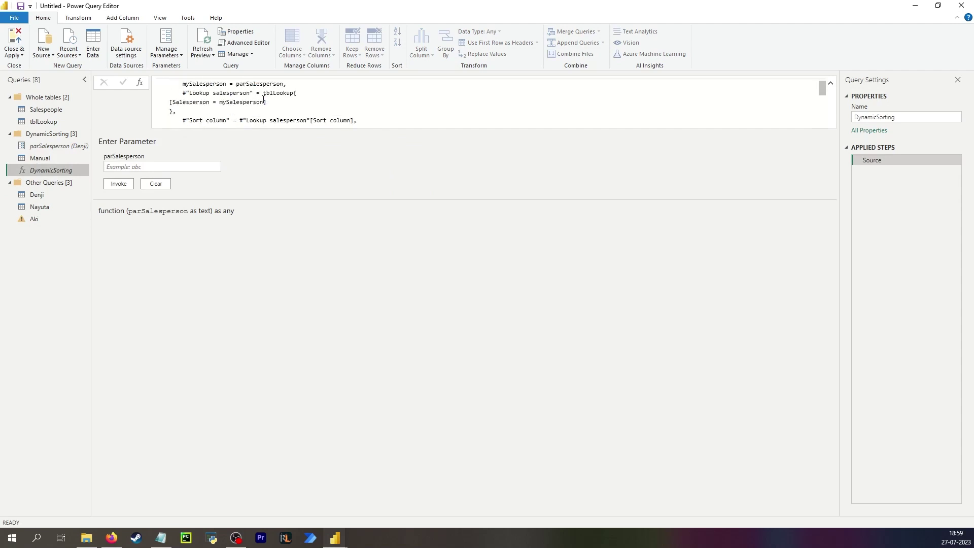
- Set the current value of parSalesperson to the salesperson missing from tblLookup
click(48, 146)
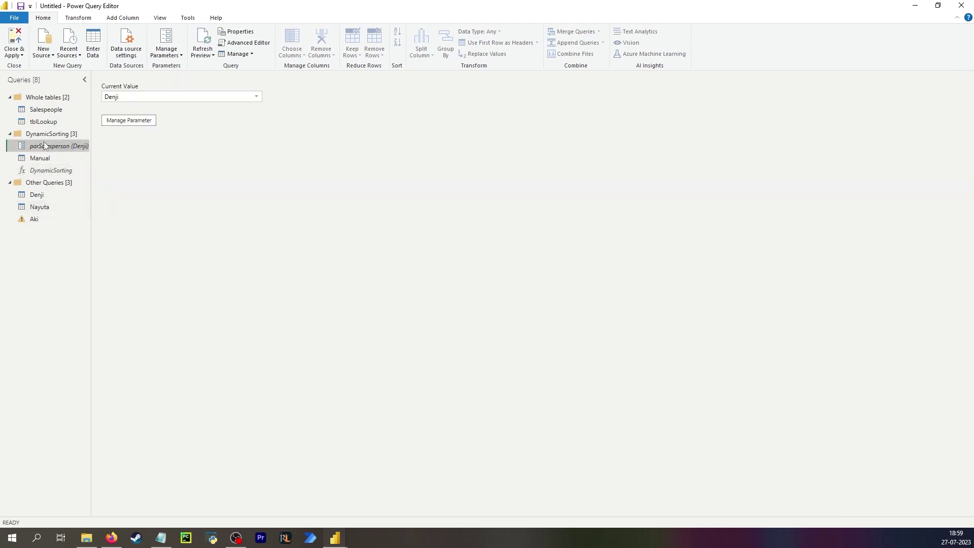
click(169, 98)
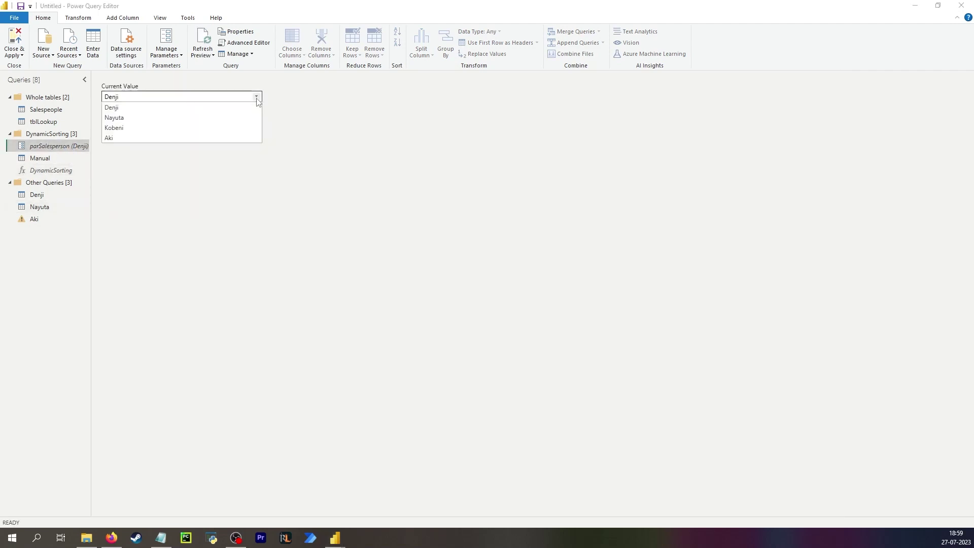
click(120, 136)
- Examine the applied steps of the Manual query, tblLookup and the salesperson queries to trace the source of the lookup error
click(38, 159)
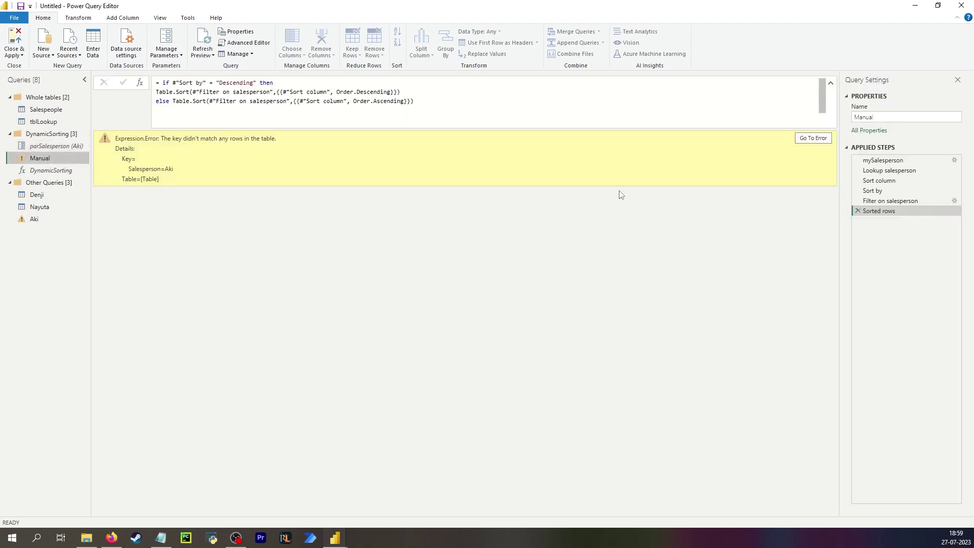
click(887, 160)
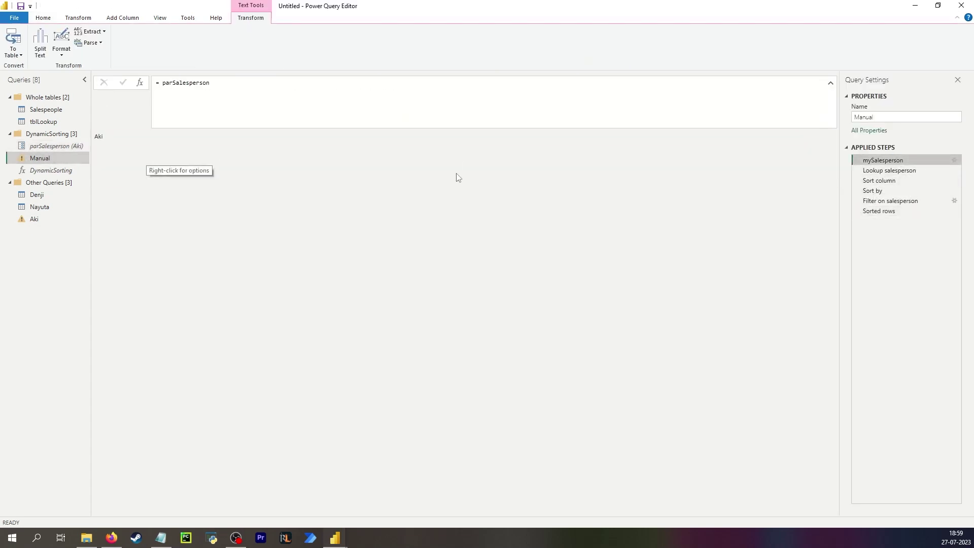
click(874, 171)
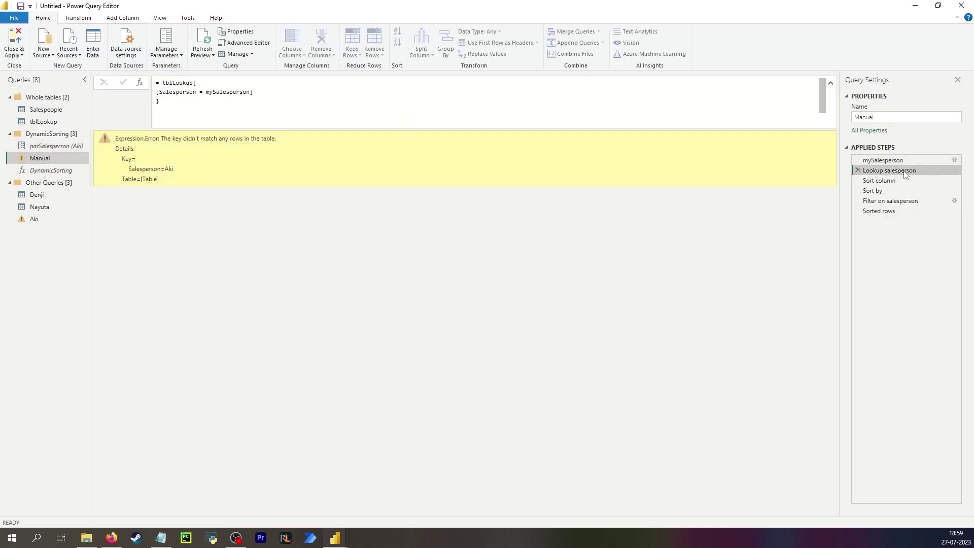
click(39, 122)
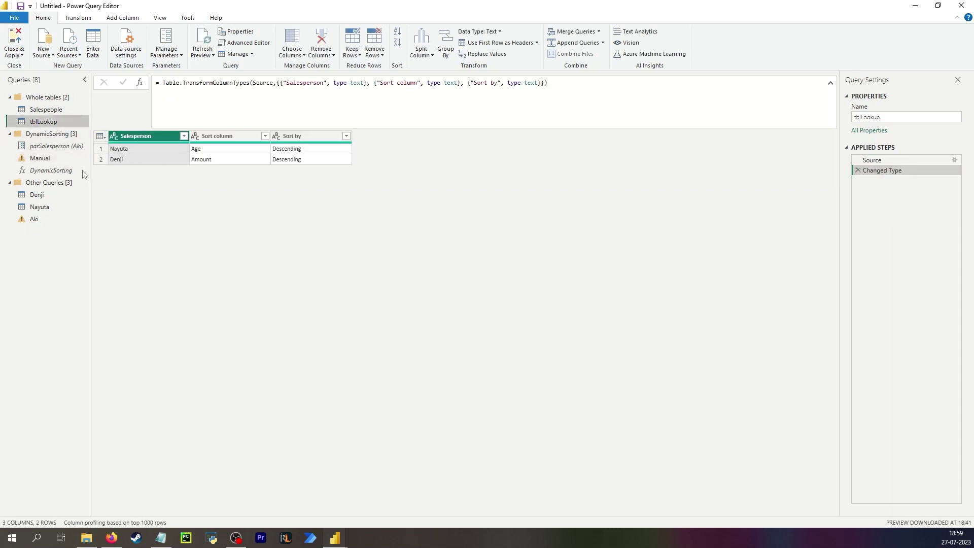
click(53, 159)
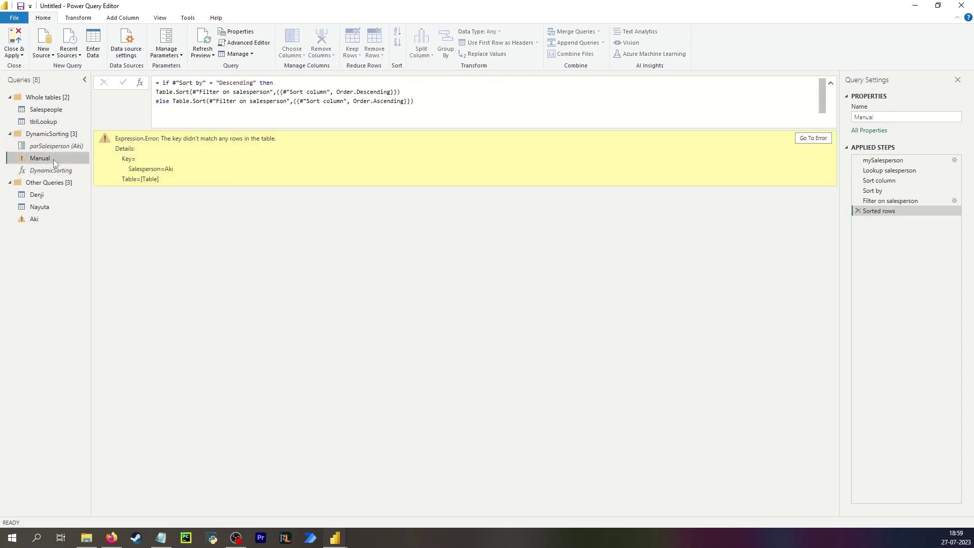
click(901, 182)
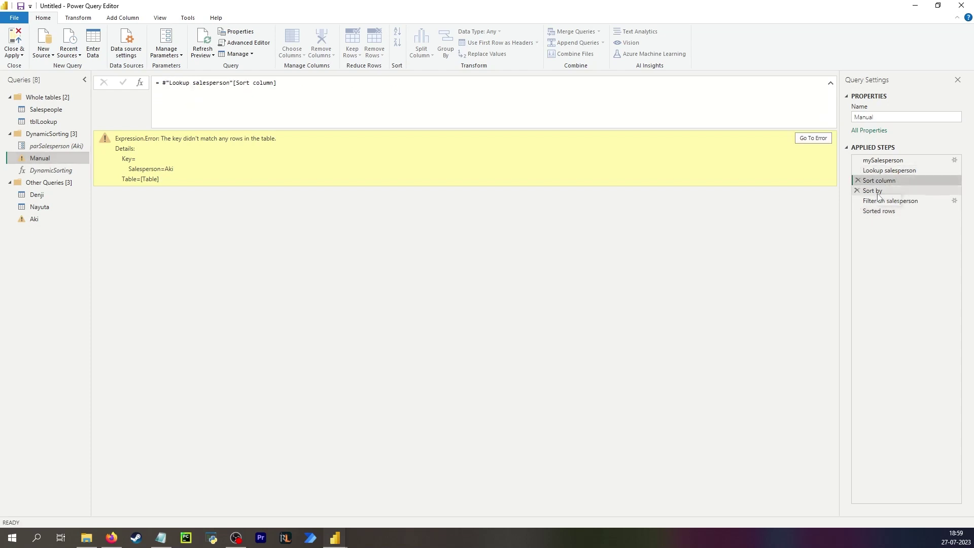
click(887, 191)
click(888, 202)
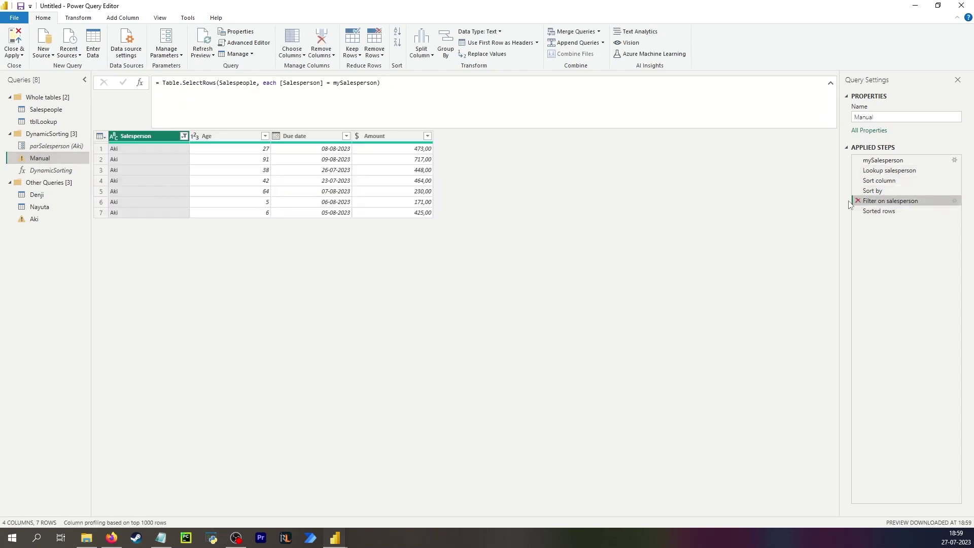
click(908, 211)
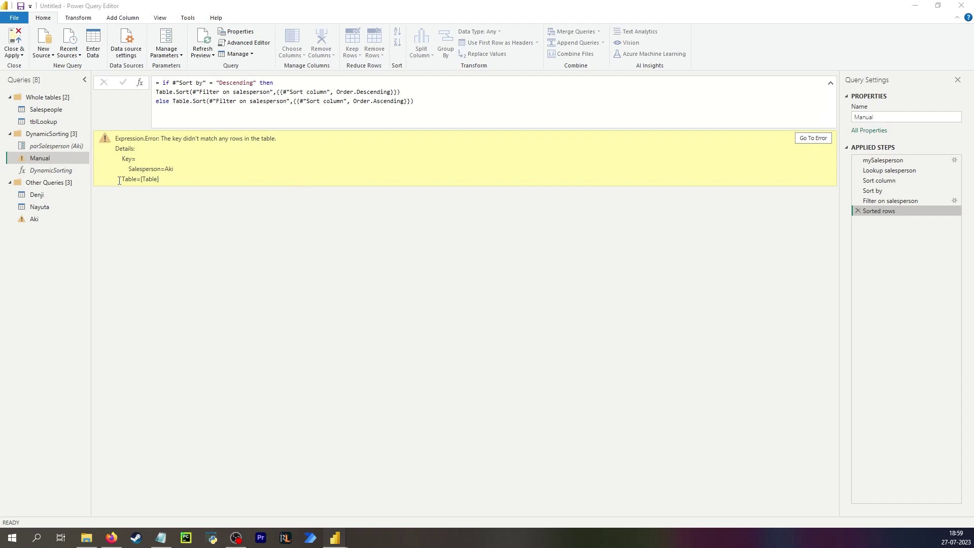
click(36, 219)
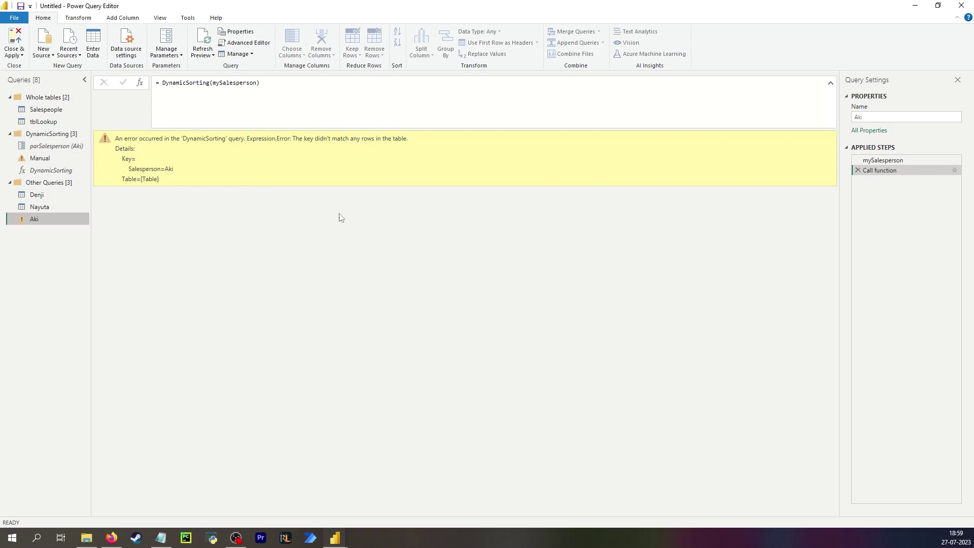
click(42, 121)
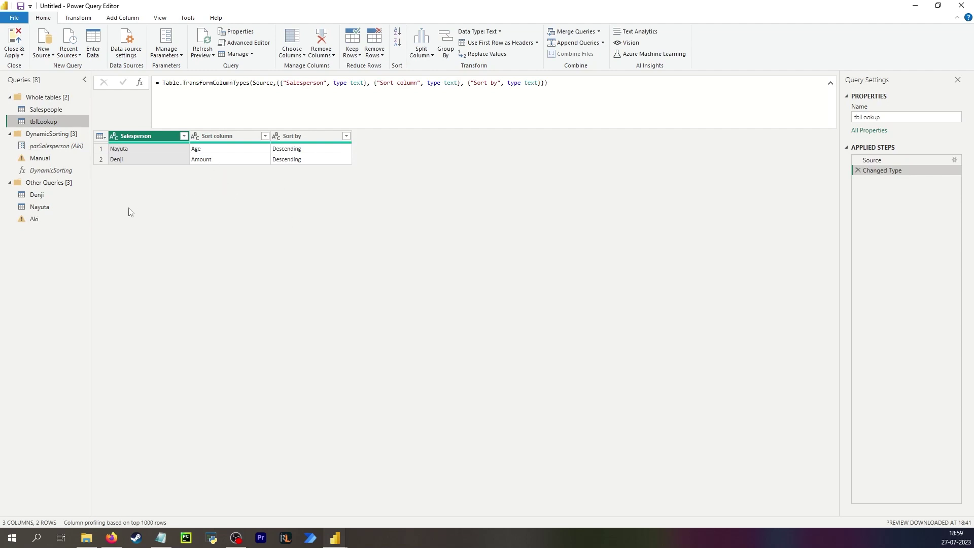
click(39, 206)
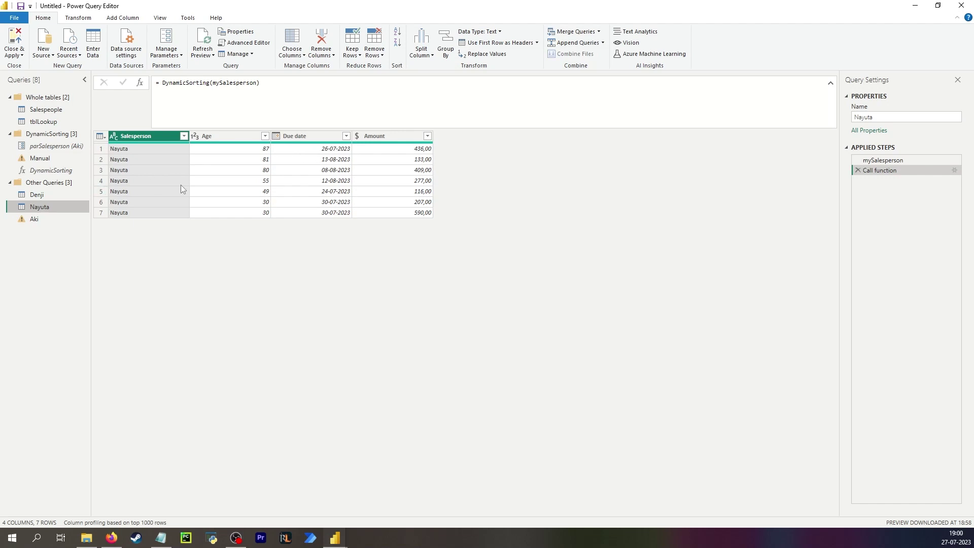
- Wrap the DynamicSorting(mySalesperson) call of the third salesperson query in try … otherwise with "a" as fallback
click(53, 219)
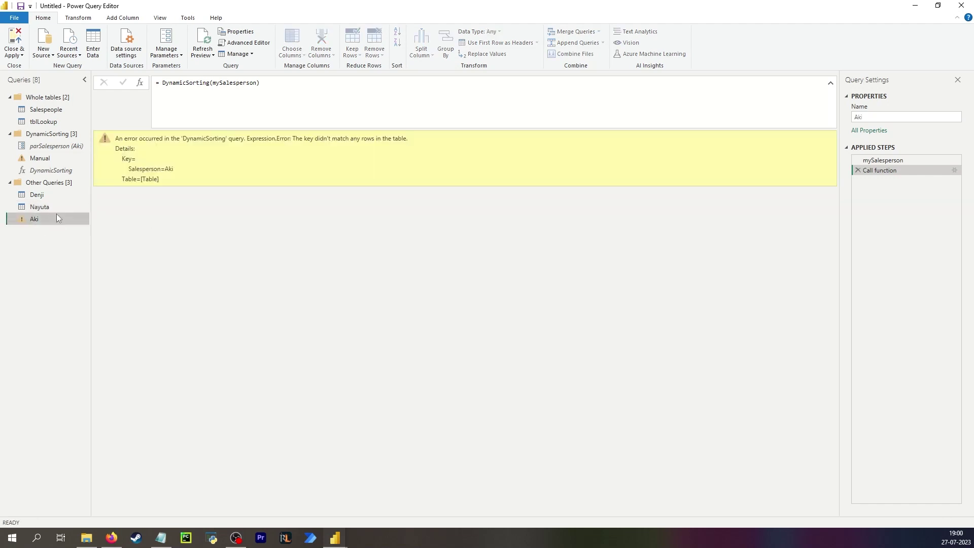
click(168, 82)
text(try)
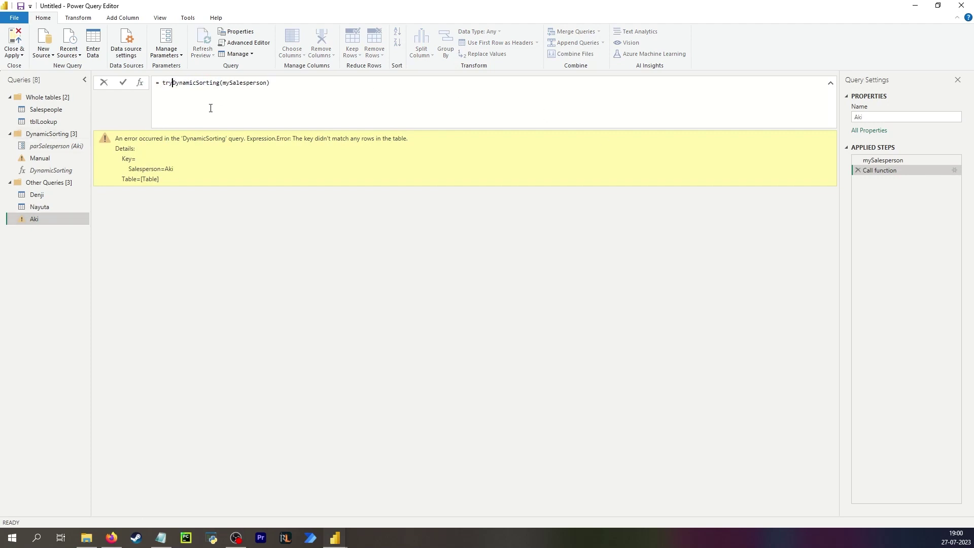
click(305, 82)
text(otherwise)
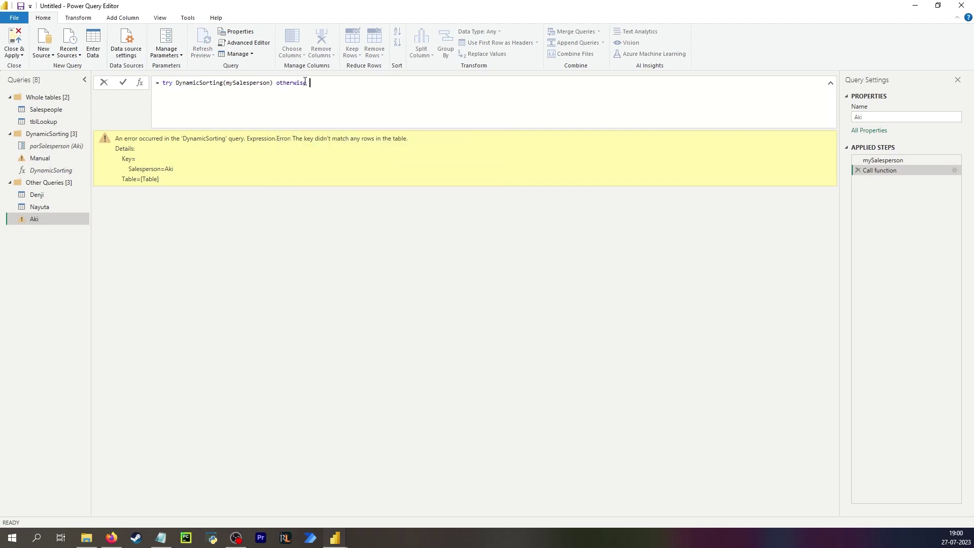
text( "a")
key(Return)
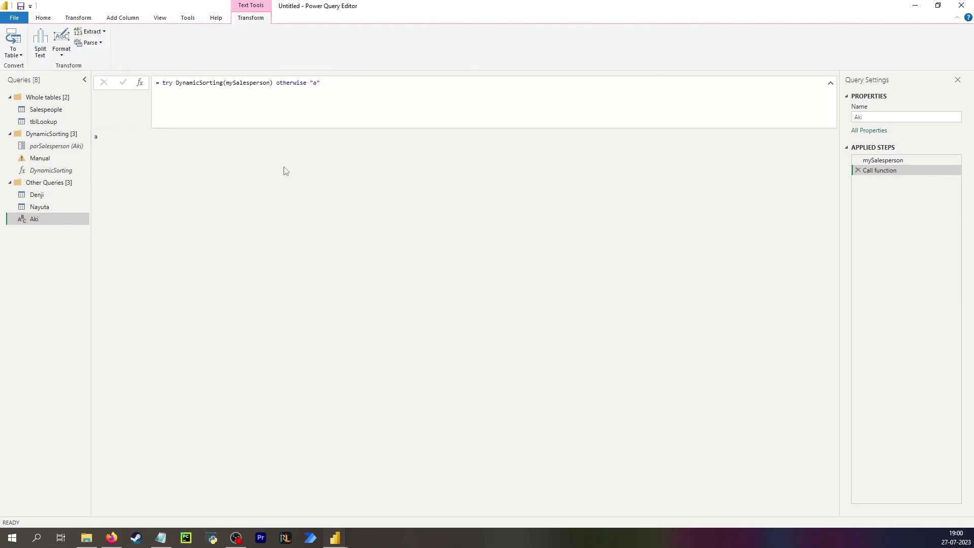
double_click(96, 136)
click(190, 202)
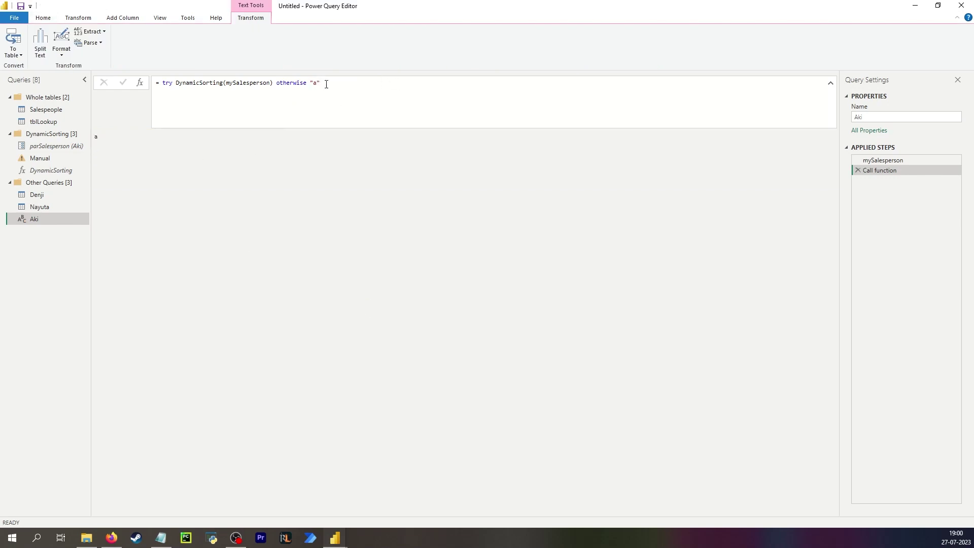
- Replace the "a" fallback of the third salesperson query with a Table.Sort call on a new line after otherwise
drag(326, 84, 309, 84)
click(53, 171)
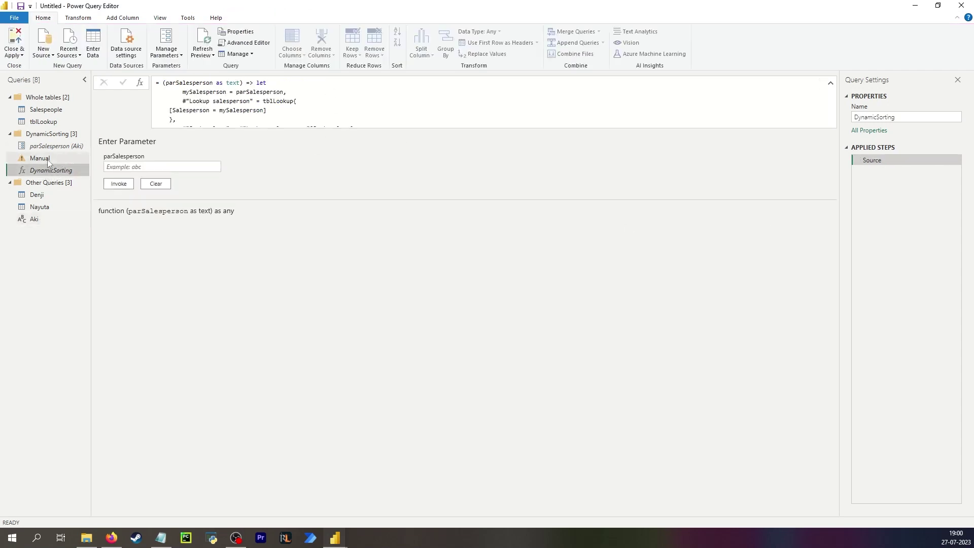
click(46, 221)
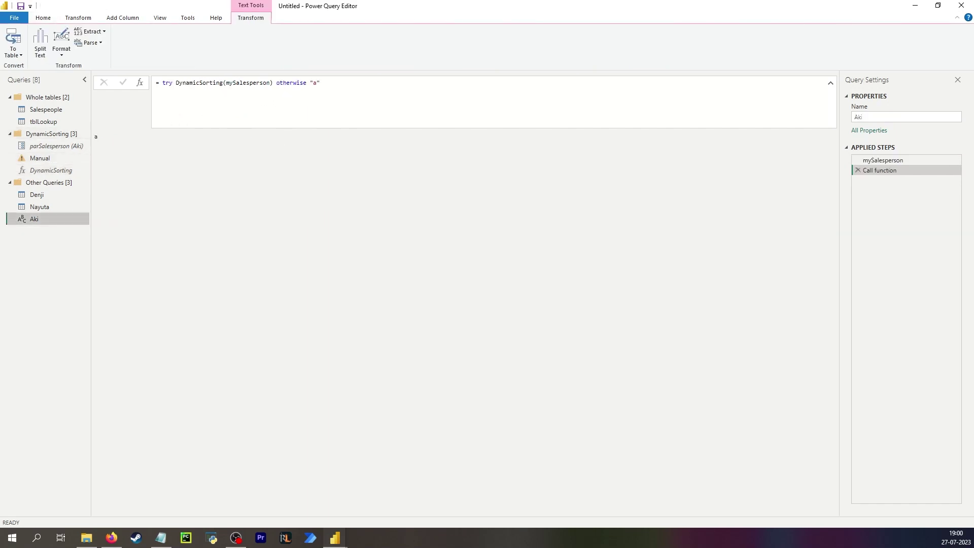
drag(335, 85, 308, 86)
key(shift+Return)
text(tableso)
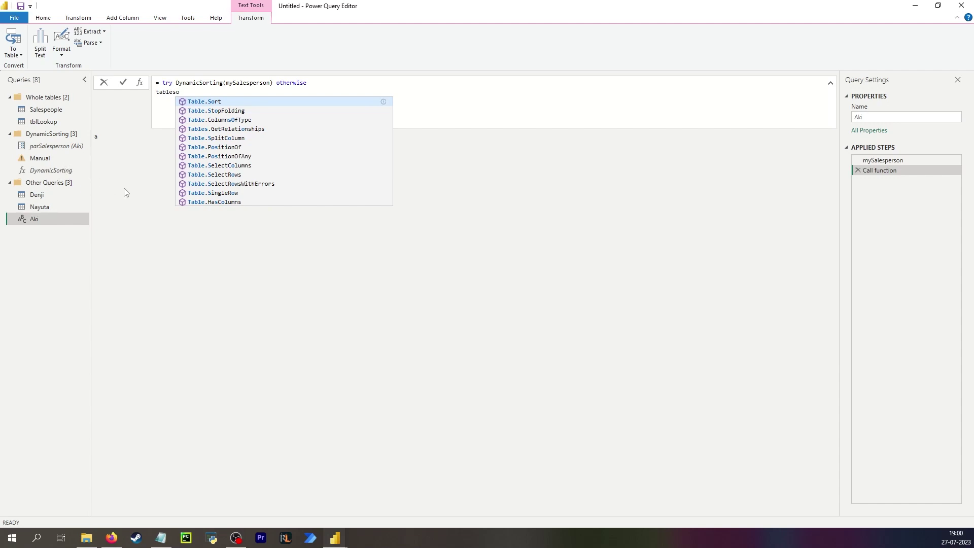
key(Tab)
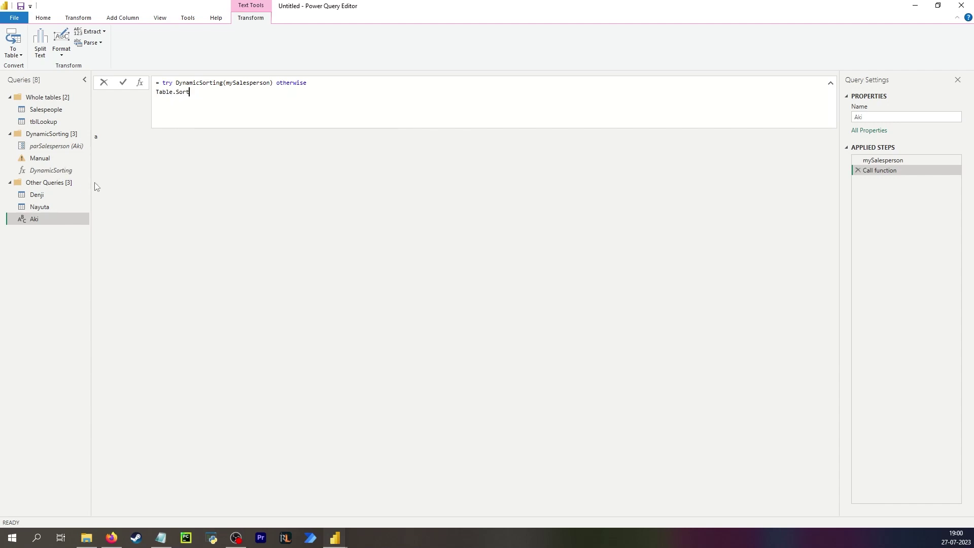
text(()
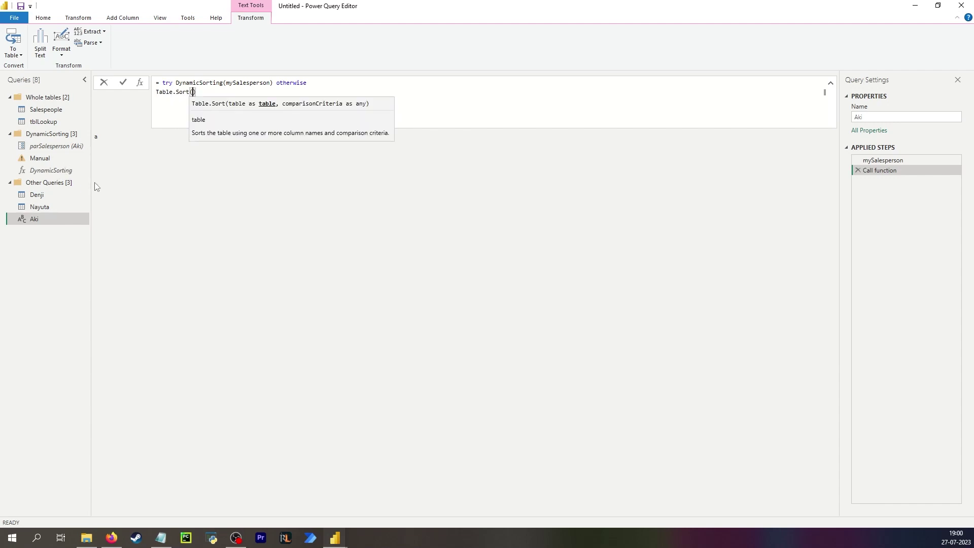
- Enter Table.SelectRows(Salespeople, each [Salesperson] = mySalesperson) as the table argument of the fallback Table.Sort call
text(table)
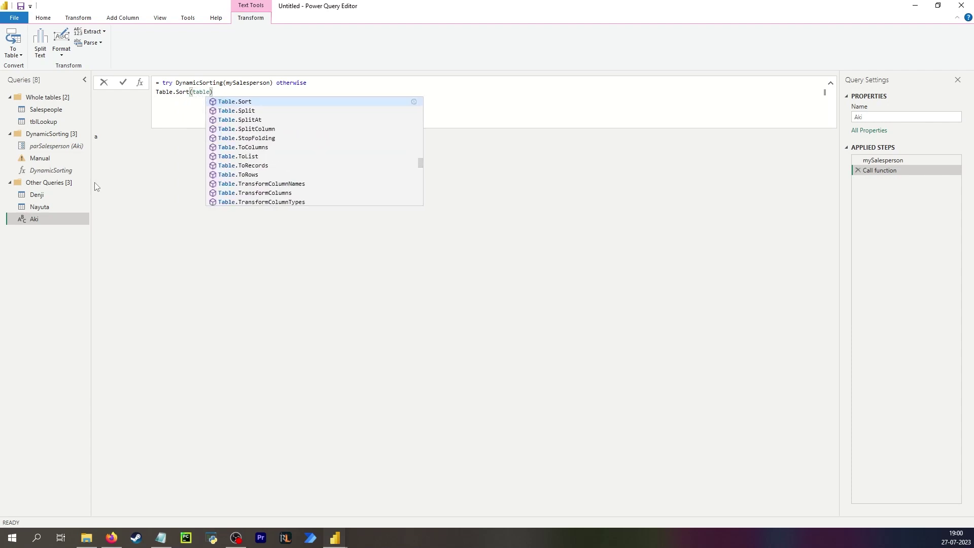
text(sele)
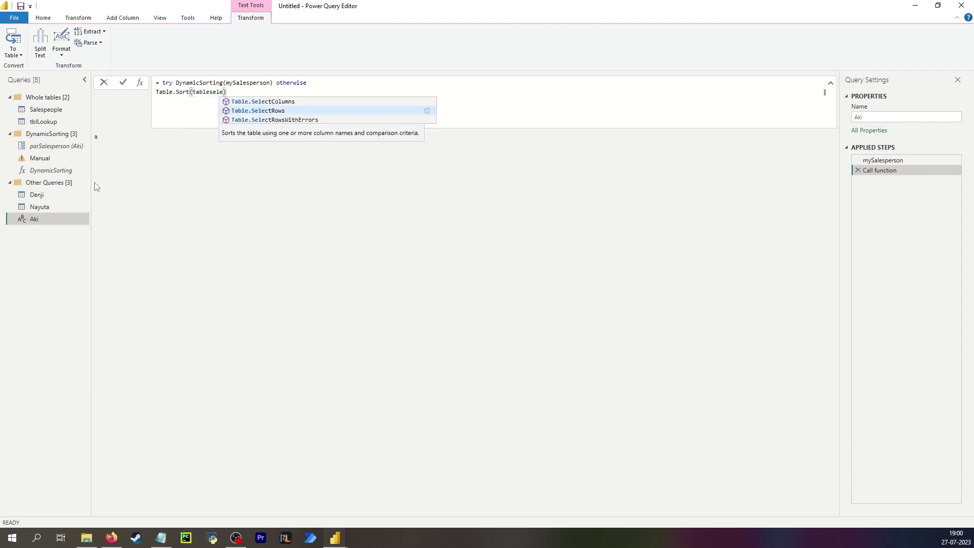
key(Tab)
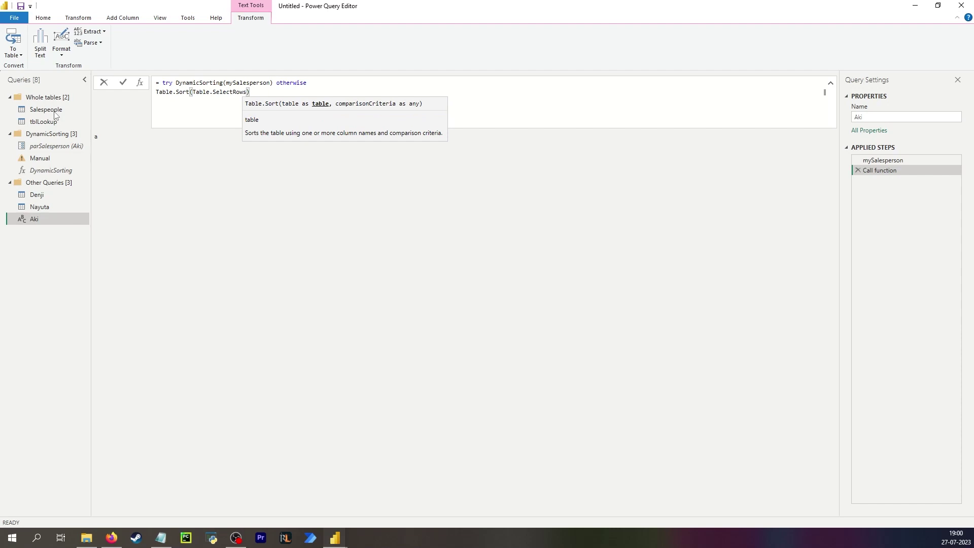
text((Sal)
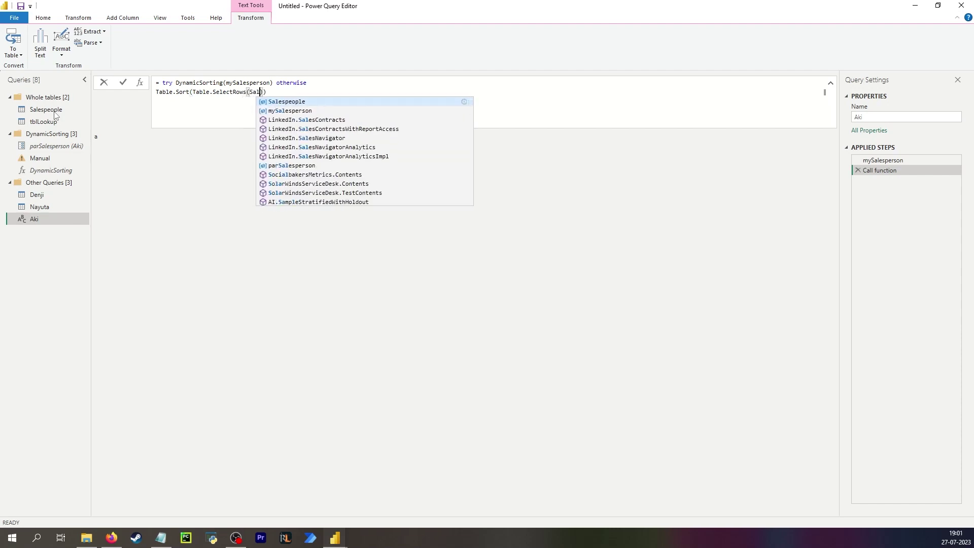
key(Tab)
text(, each)
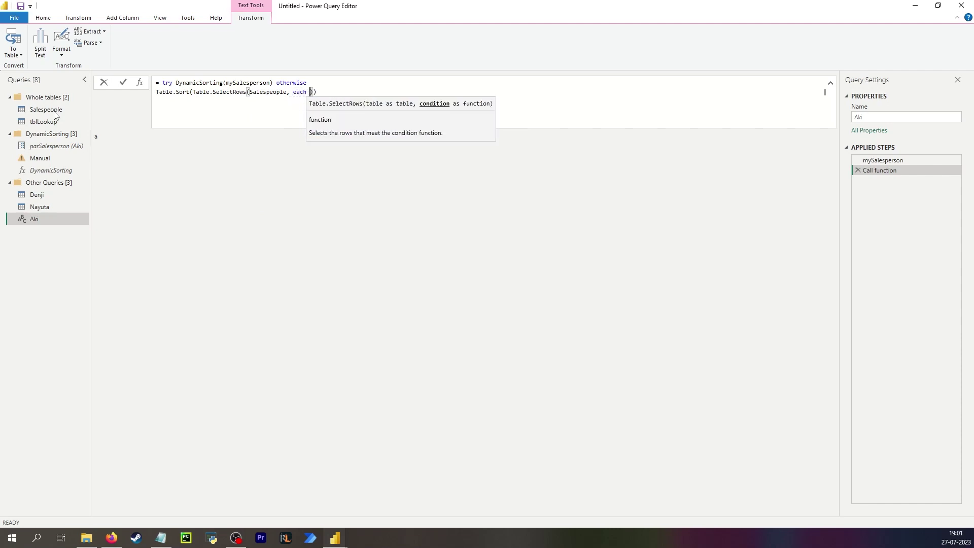
text( [Salesperso)
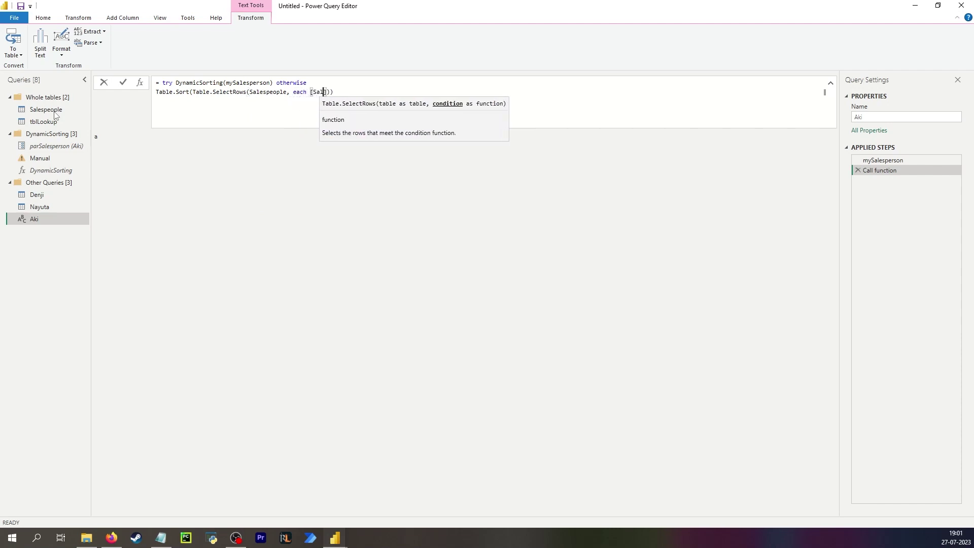
text(n)
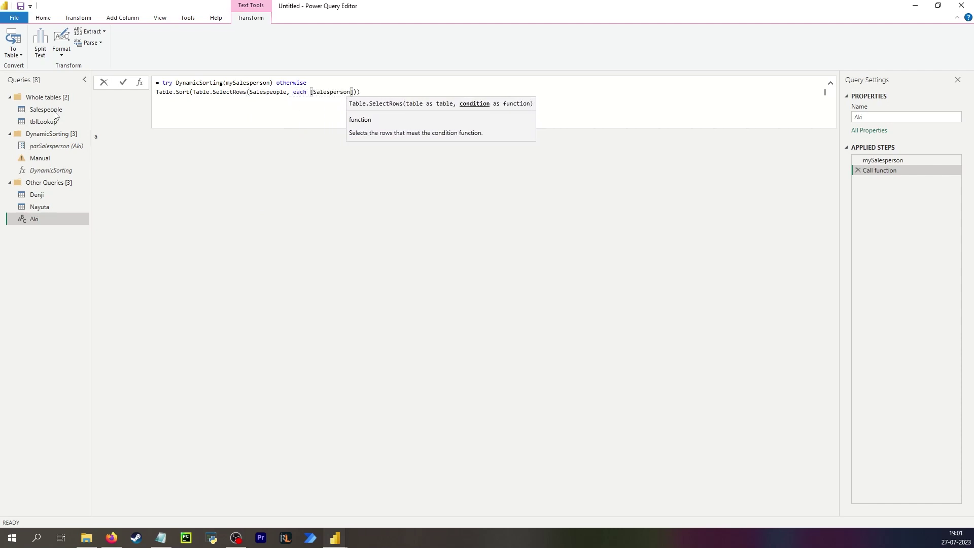
text(] = mySalesperson)
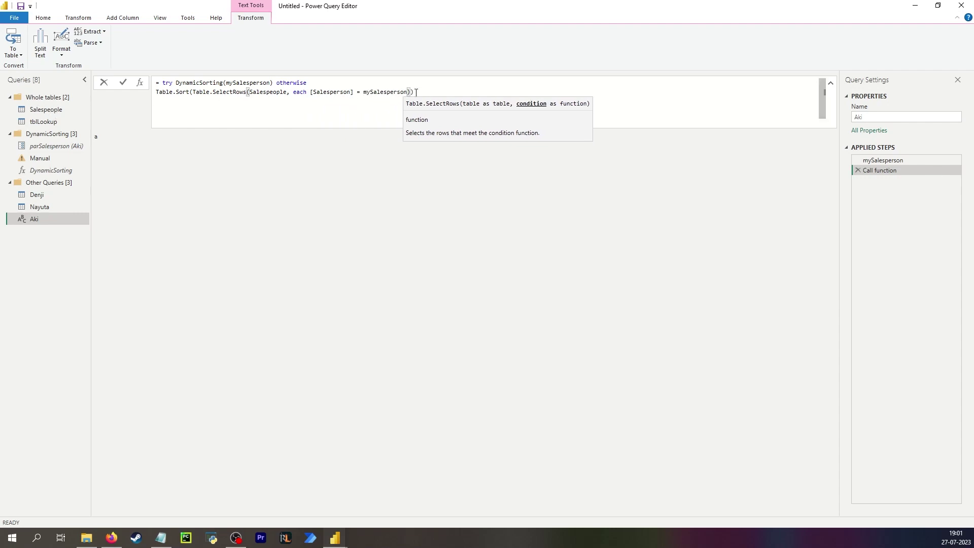
text(),)
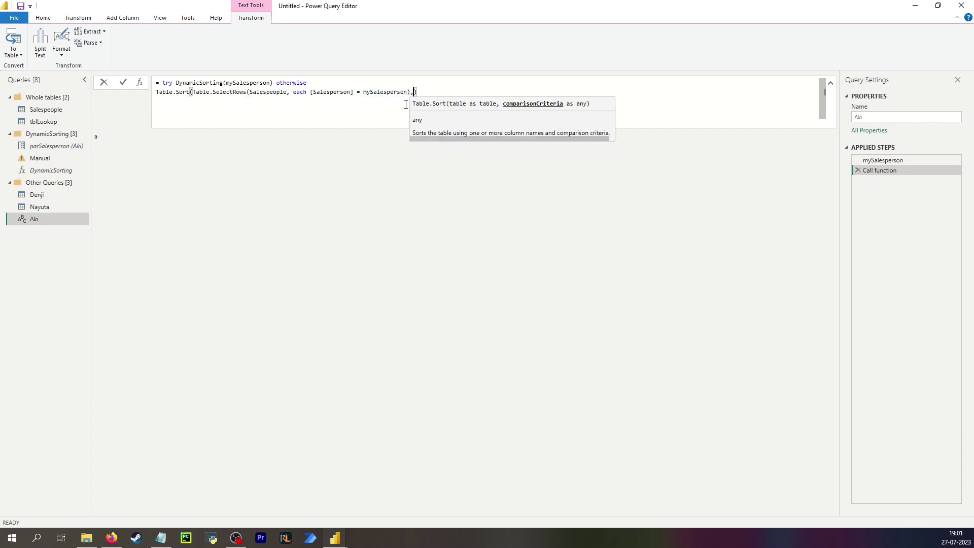
- Complete the fallback sort with {{"Due date", Order.Ascending}, {"Amount", Order.Descending}} and check the order of the rows
key(shift+Return)
key(shift+Return)
click(177, 100)
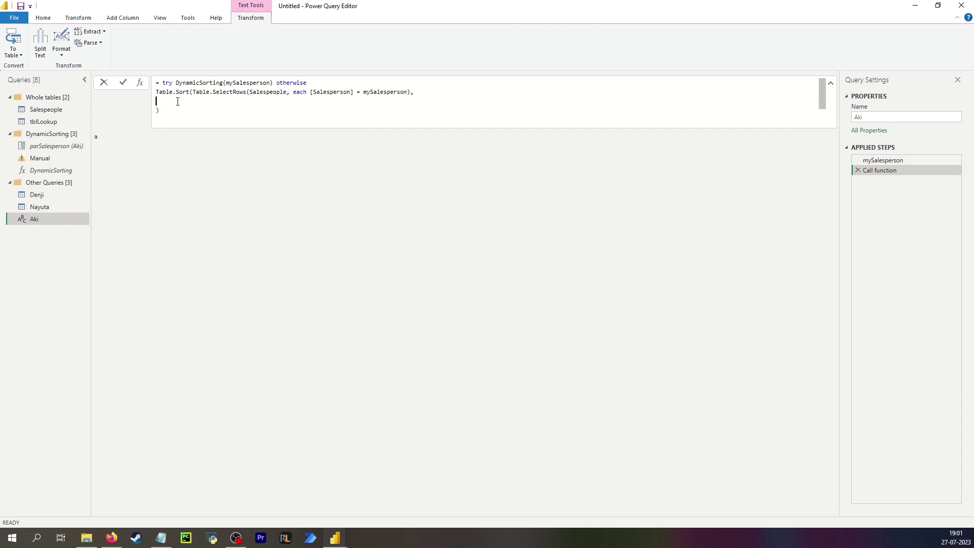
text({{"D)
text(ue date", )
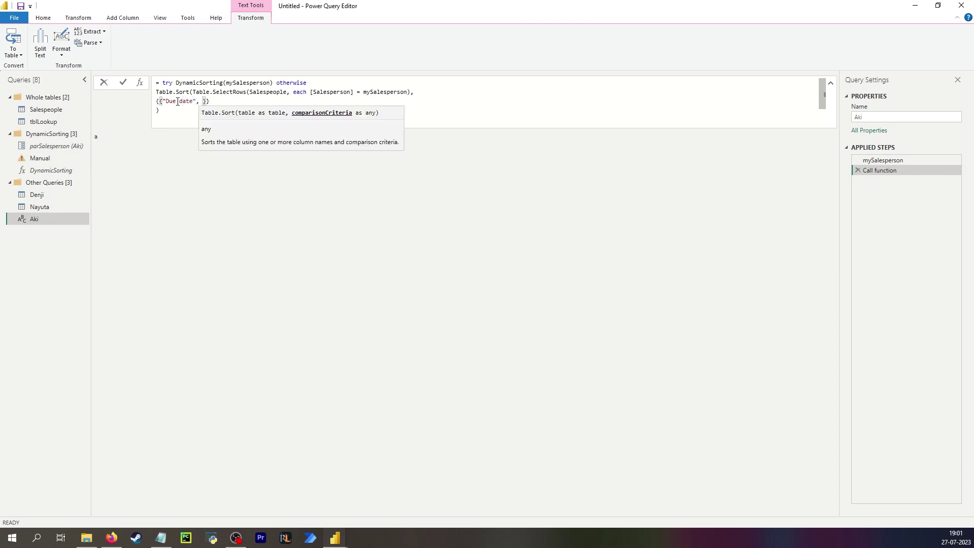
text(Order.Ascending)
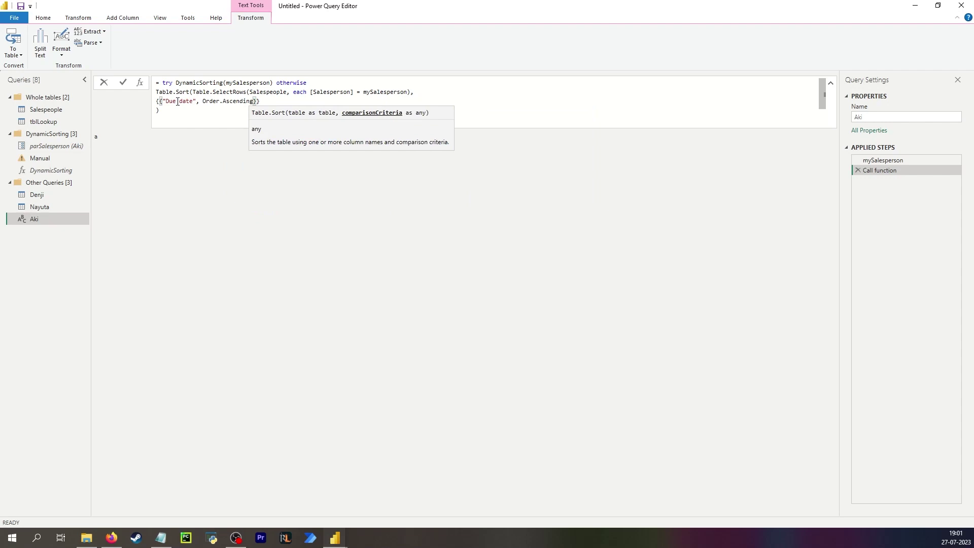
key(Right)
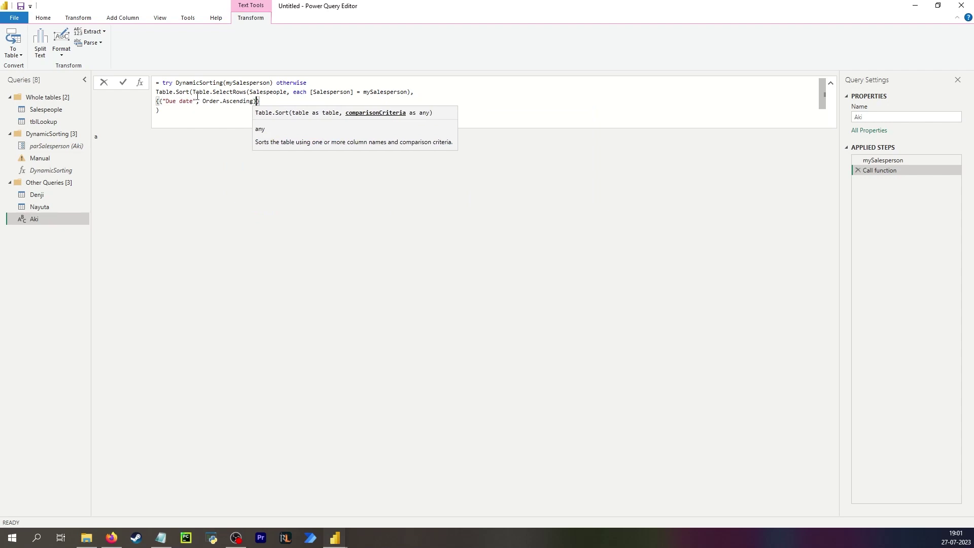
text(,)
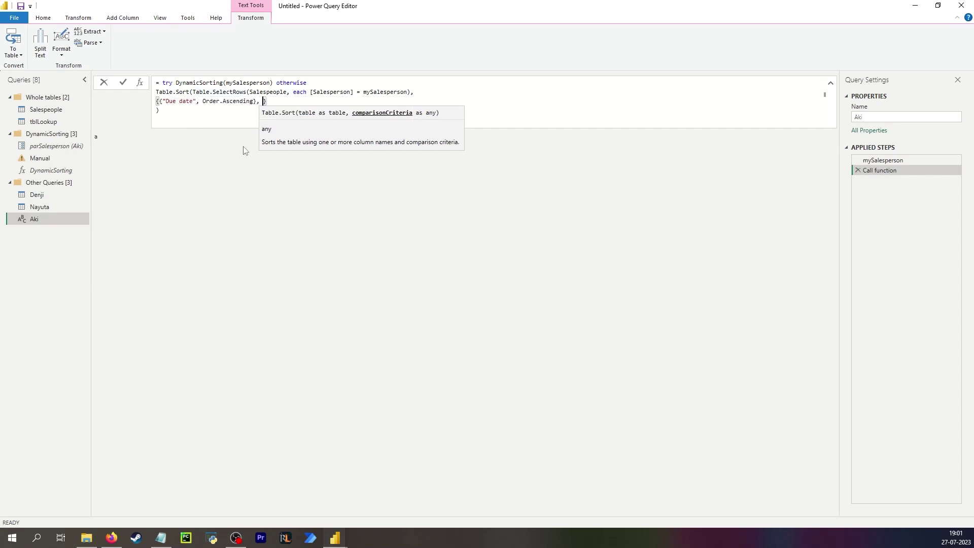
key(Return)
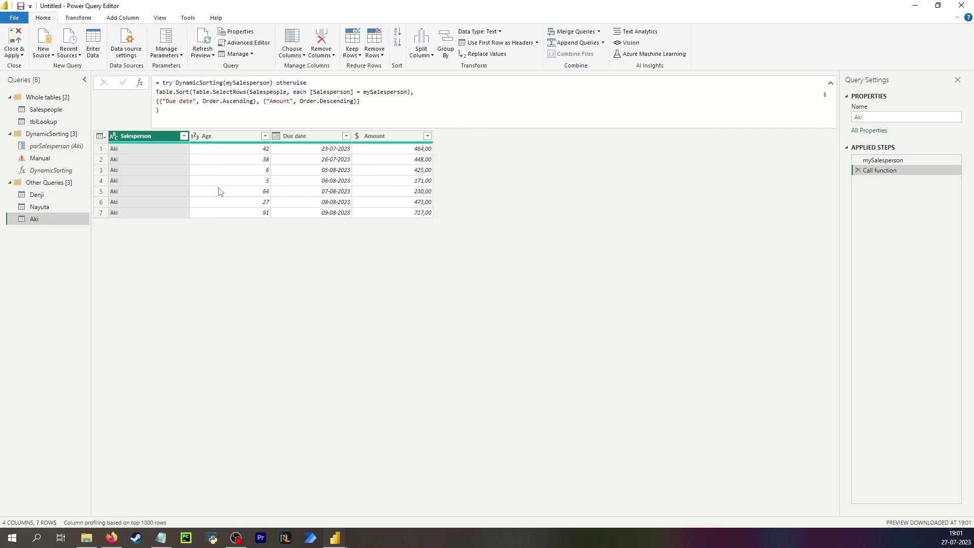
click(144, 148)
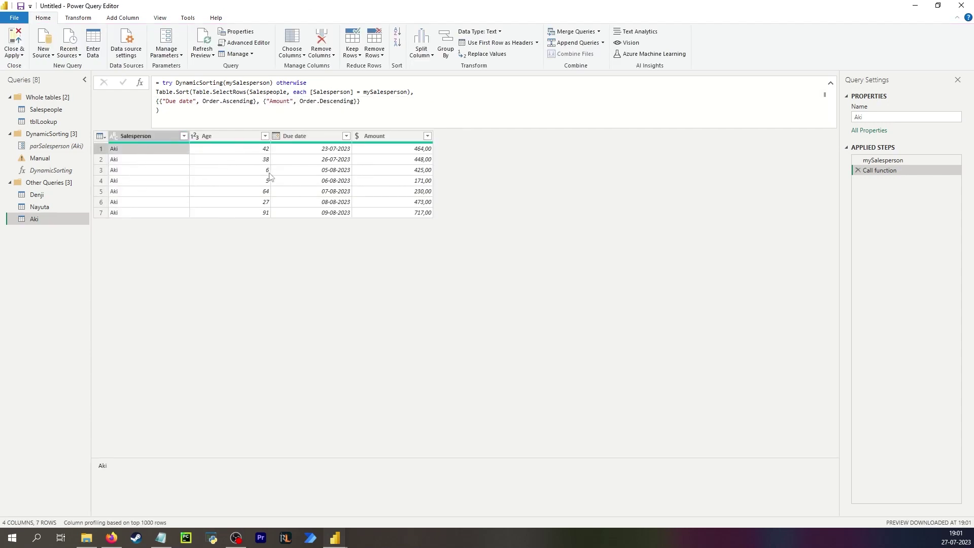
click(313, 152)
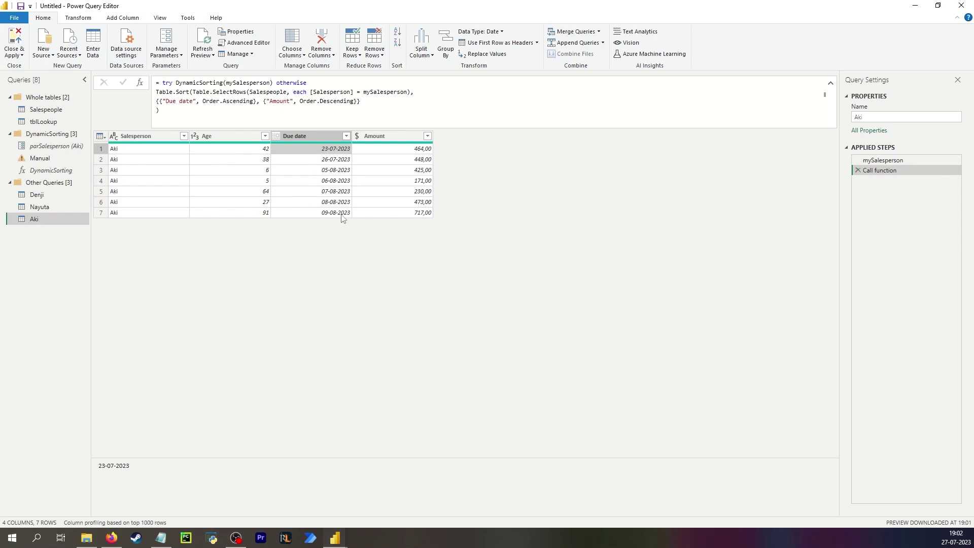
click(312, 201)
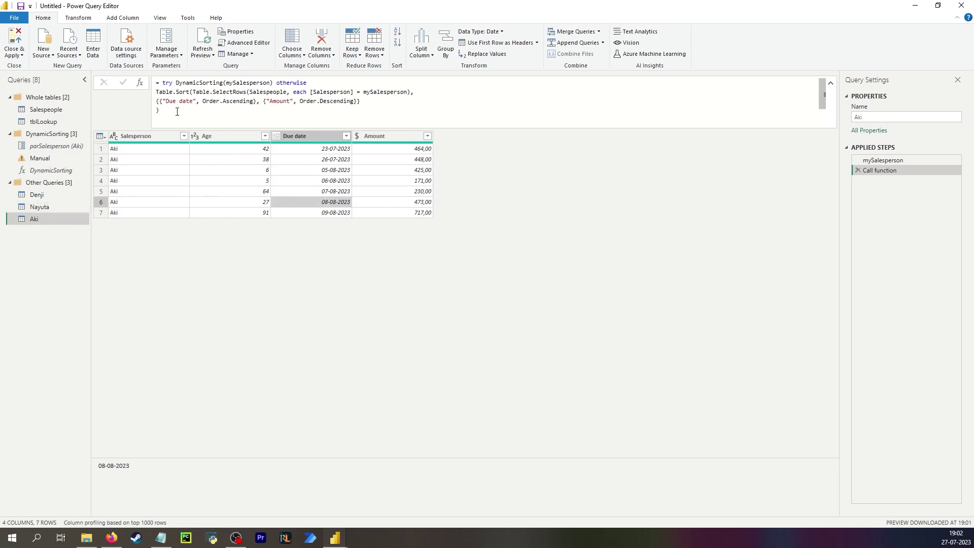
- Replace the first salesperson query's function call with the same try … otherwise Table.Sort formula, using only one leading equals sign
click(40, 194)
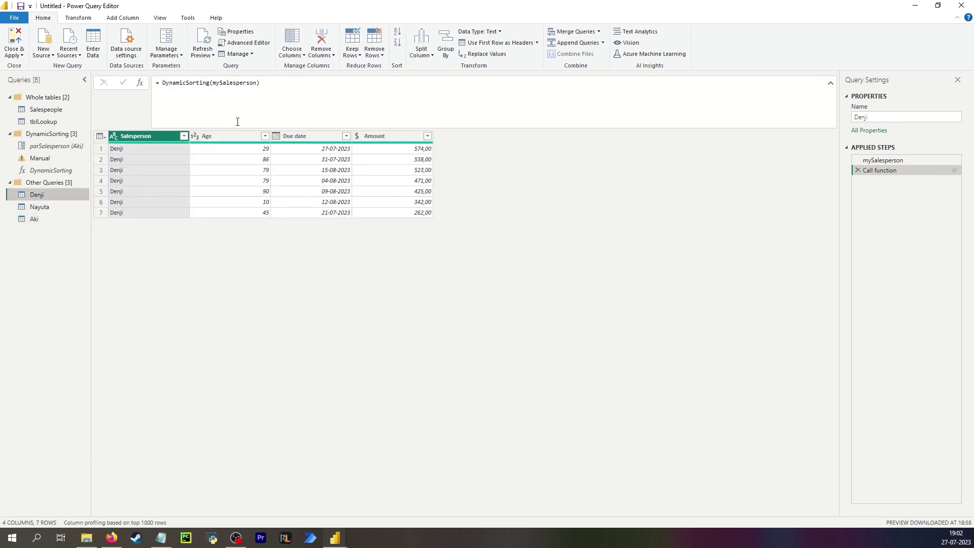
drag(285, 96, 161, 84)
text(= try DynamicSorting(mySalesperson) otherwise Table.Sort(Table.SelectRows(Salespeople, each [Salesperson] = mySalesperson), {{"Due date", Order.Ascending}, {"Amount", Order.Descending}} ))
key(Return)
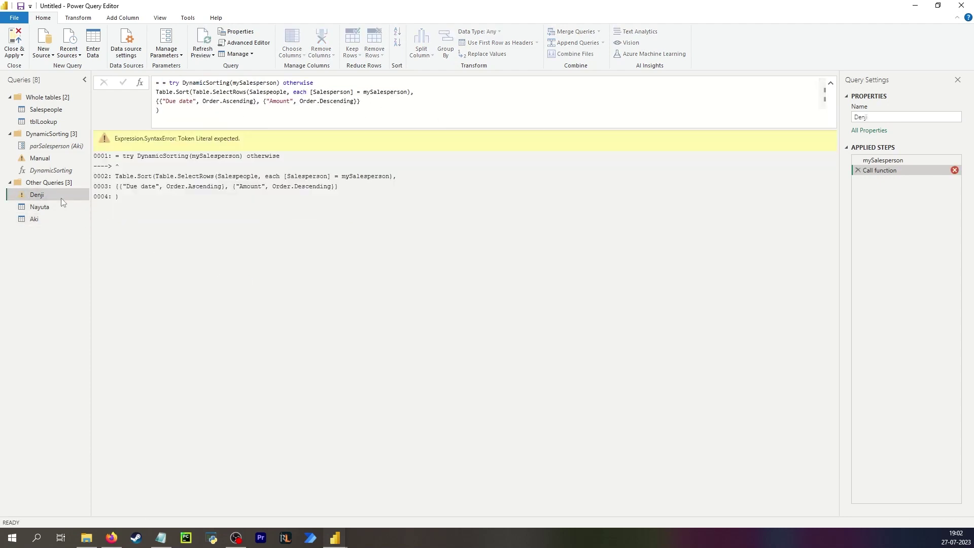
click(167, 85)
key(BackSpace)
key(Return)
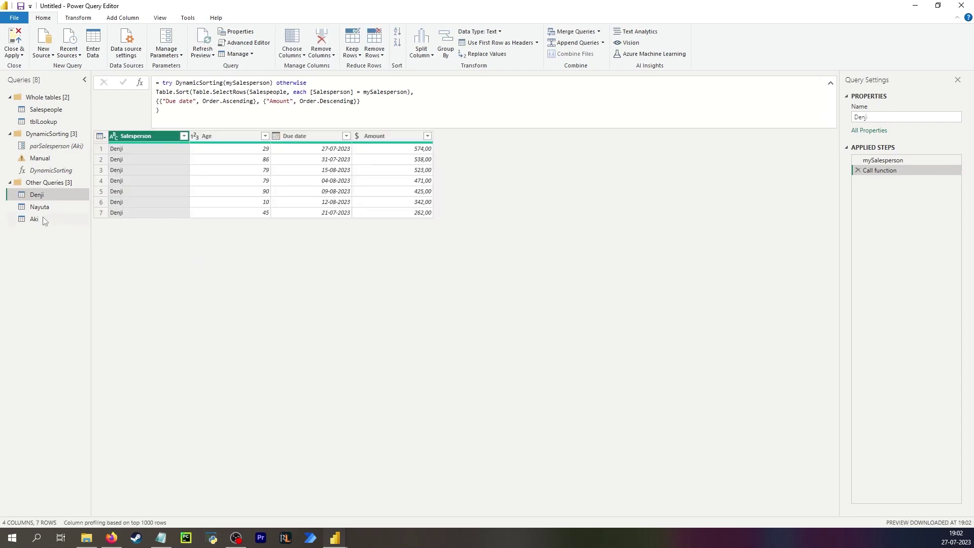
- Duplicate the third salesperson query and rename the copy after the fourth salesperson
click(46, 219)
right_click(46, 218)
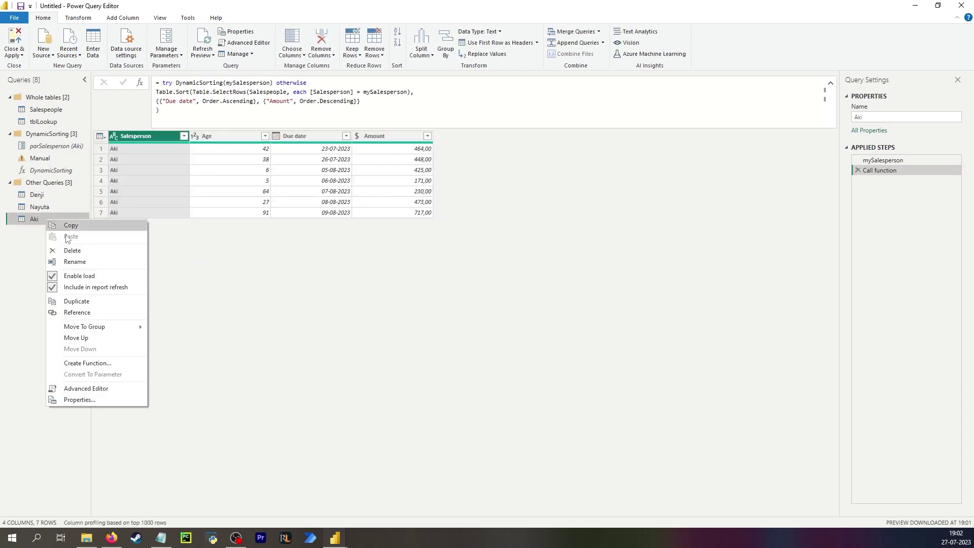
click(91, 301)
double_click(35, 227)
text(Kobeni)
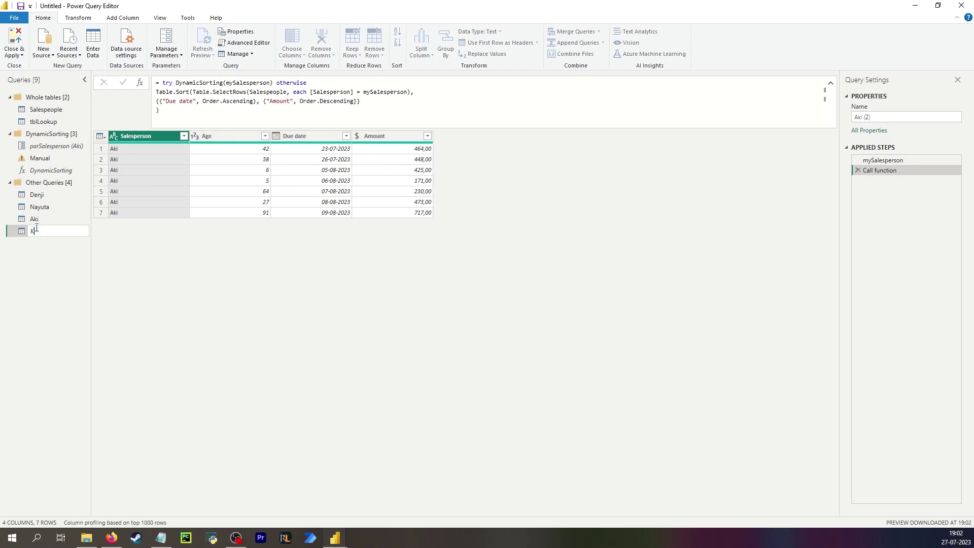
key(Return)
- Set the mySalesperson step of the copied query to the fourth salesperson's name and check the default sort in Call function
click(902, 161)
double_click(243, 93)
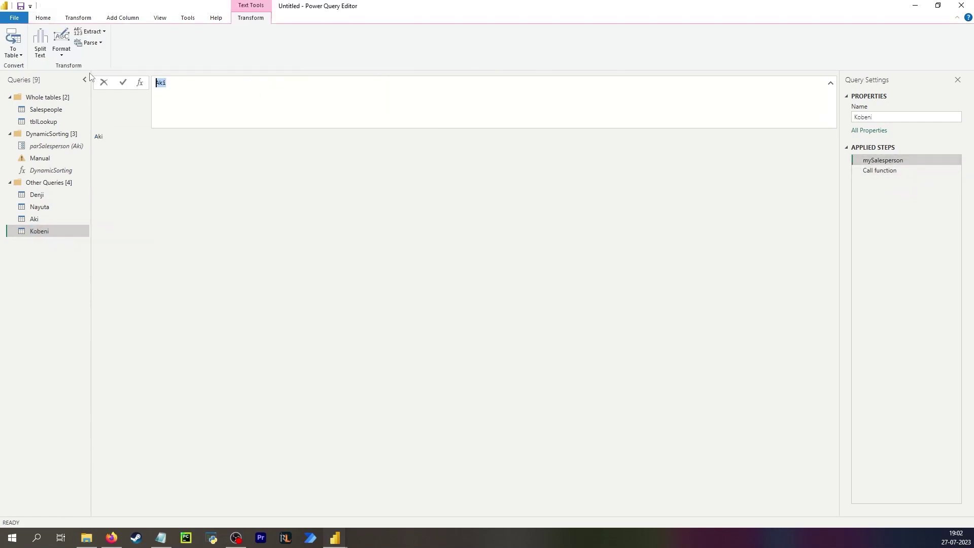
click(879, 171)
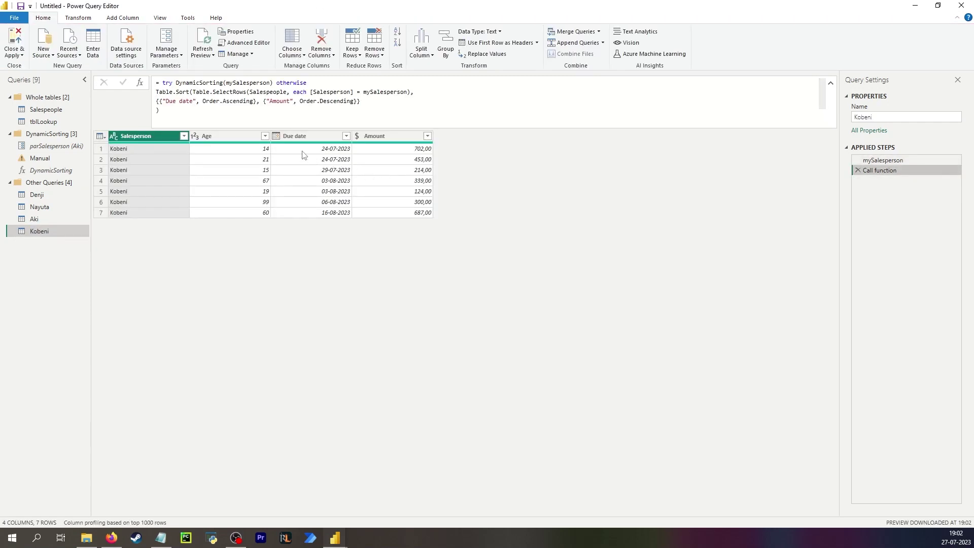
click(308, 154)
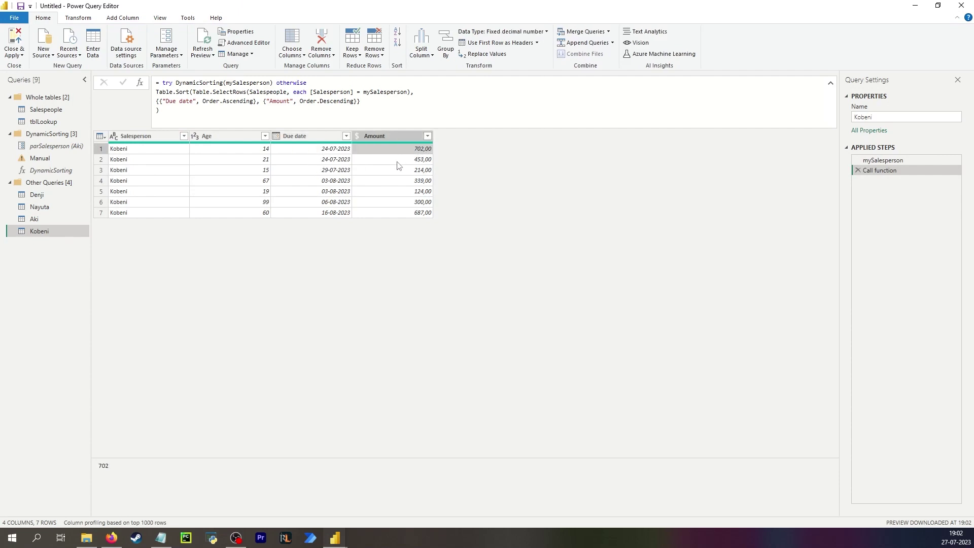
drag(161, 111, 157, 90)
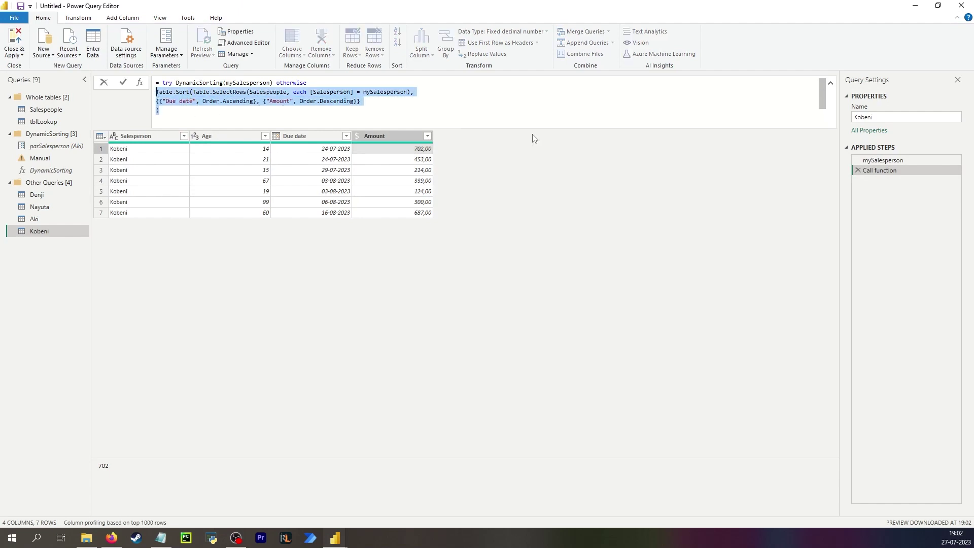
click(780, 209)
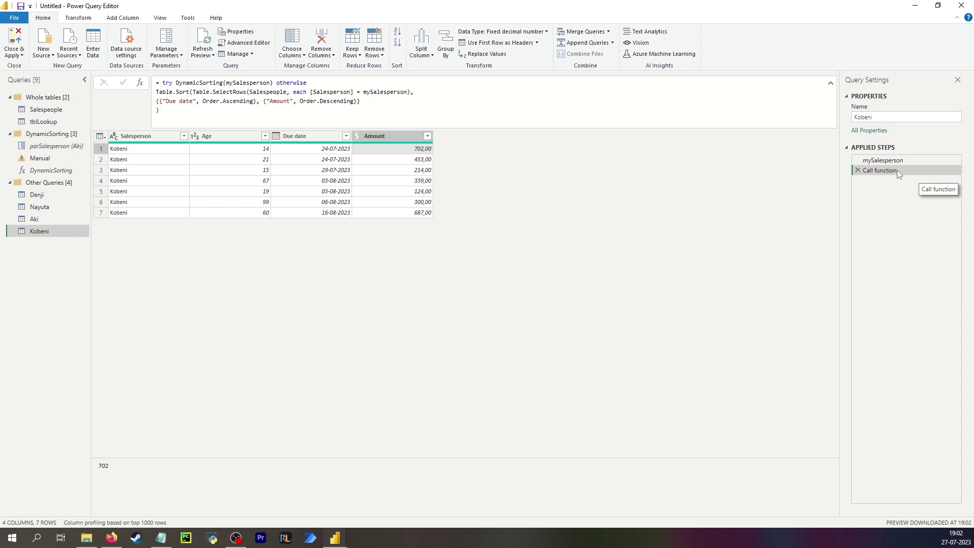
- Duplicate the fourth salesperson's query and copy the Table.Sort fallback expression from the copy's Call function step
right_click(66, 233)
click(100, 318)
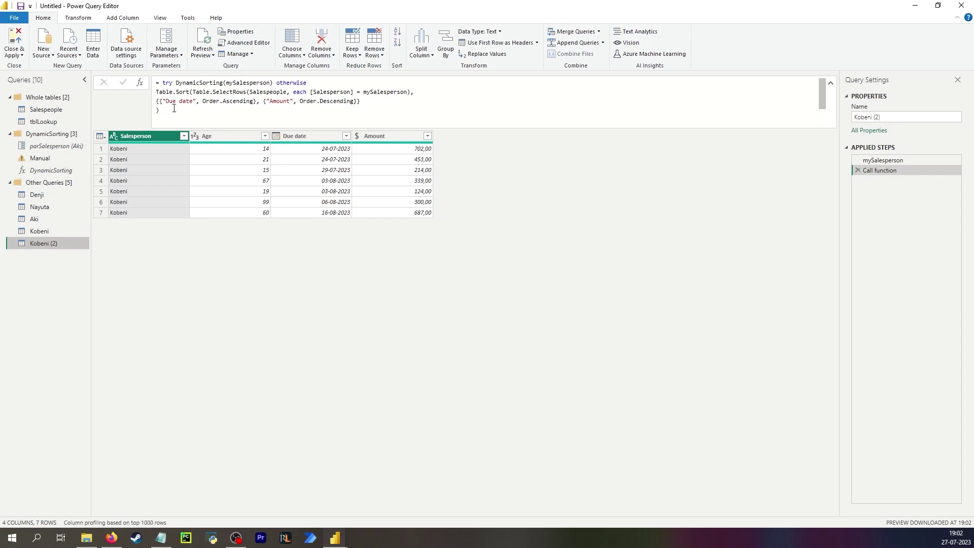
drag(179, 112, 155, 91)
key(ctrl+c)
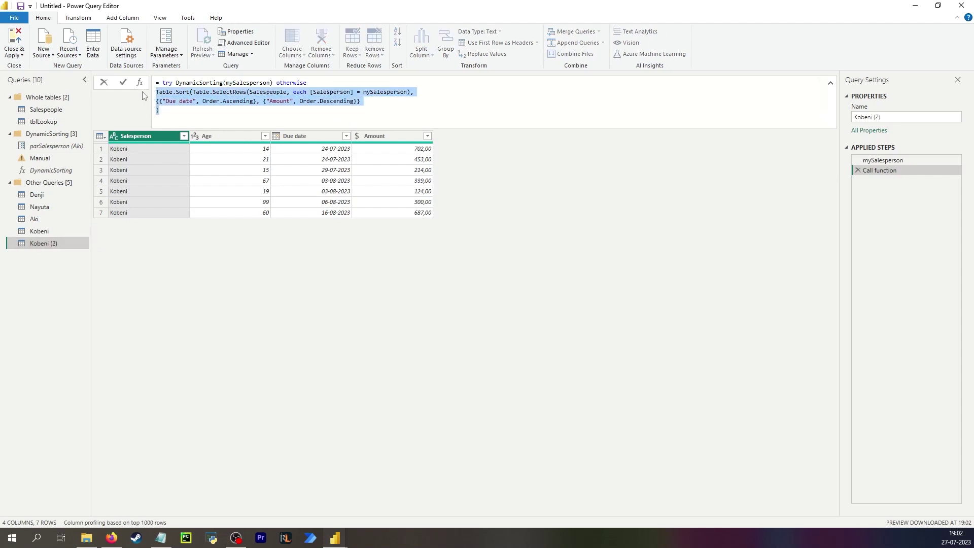
- Insert a step after mySalesperson in the duplicated query with the formula = Table.SelectRows(Salespeople, each [Salesperson] = mySalesperson)
click(603, 285)
click(893, 161)
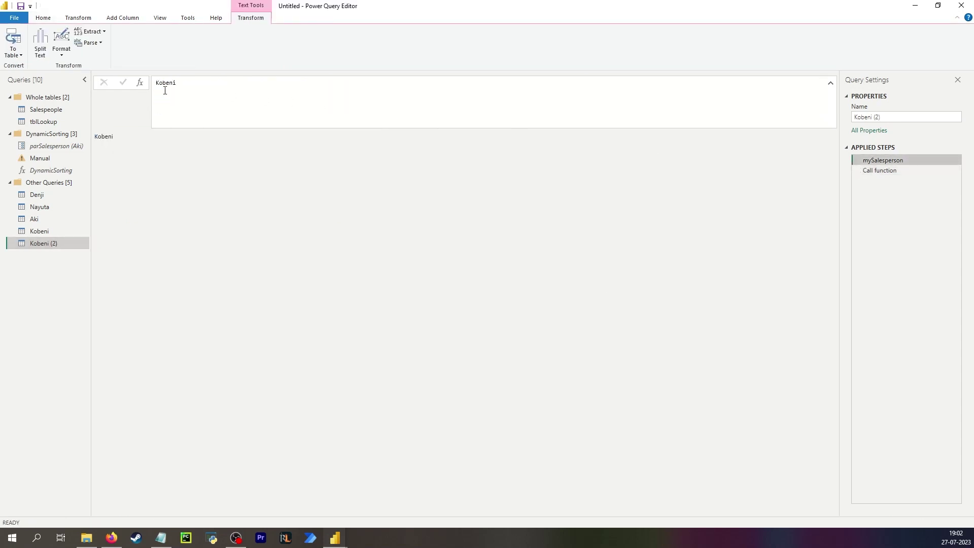
click(139, 83)
click(531, 290)
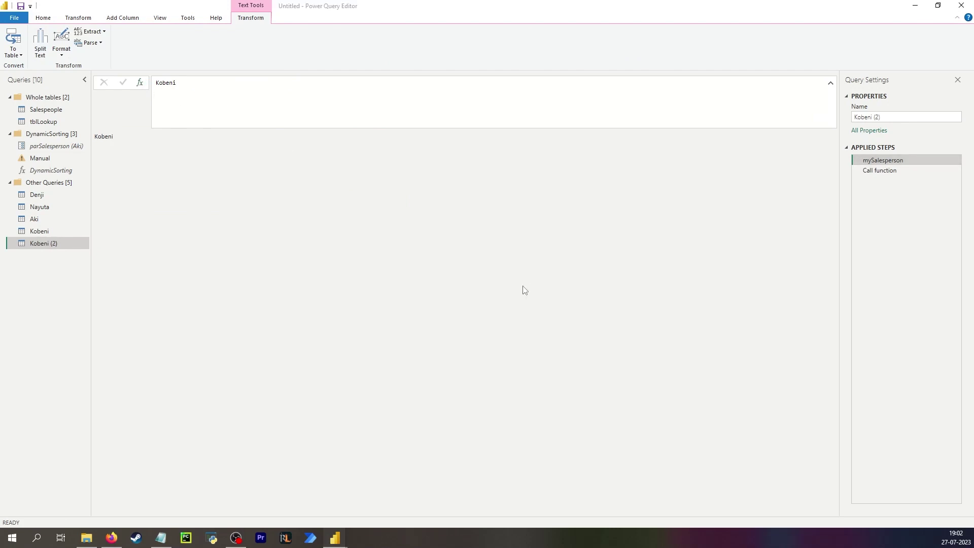
key(ctrl+a)
key(ctrl+v)
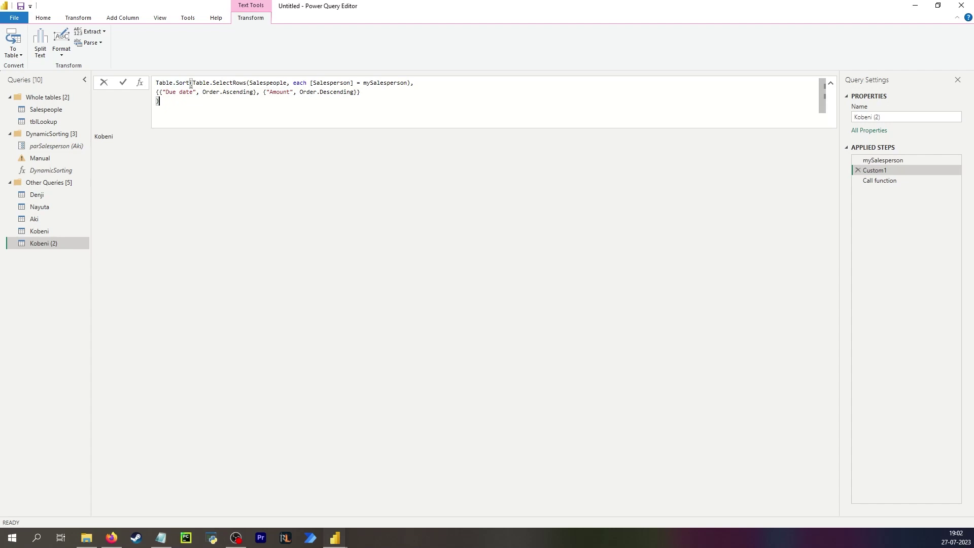
drag(191, 85, 148, 96)
text(=)
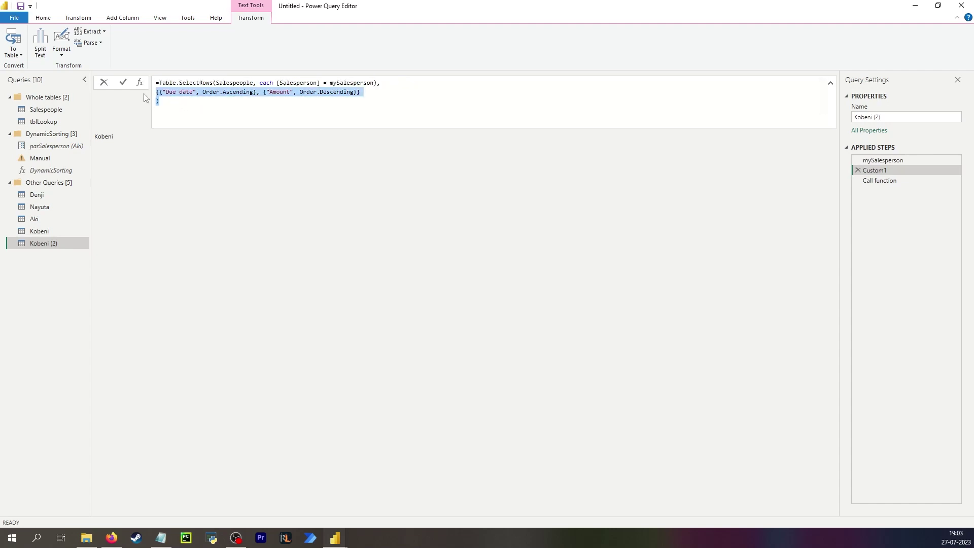
key(BackSpace)
key(BackSpace)
key(BackSpace)
key(Return)
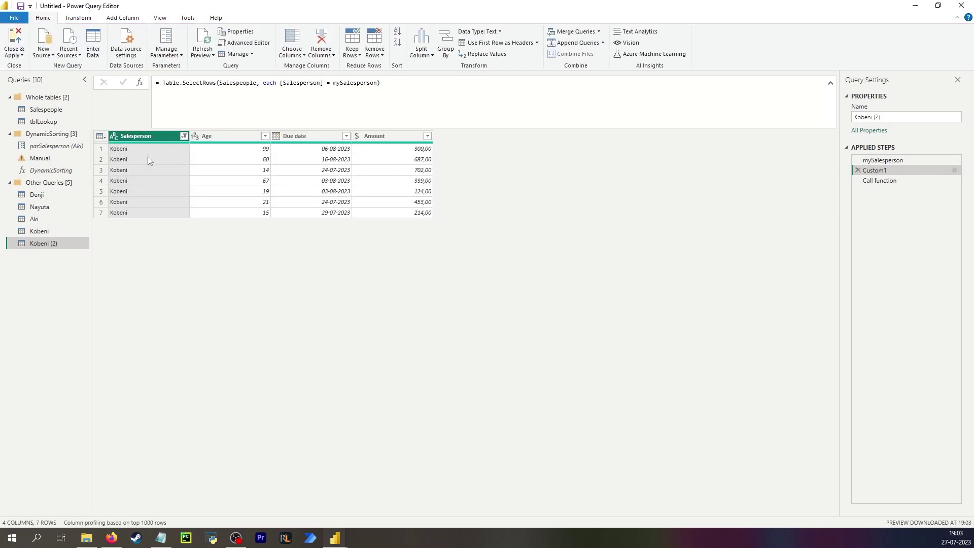
- Add a step after Custom1 with the formula = Table.Sort(Custom1, {{"Due date", Order.Ascending}, {"Amount", Order.Descending}})
click(140, 82)
click(530, 289)
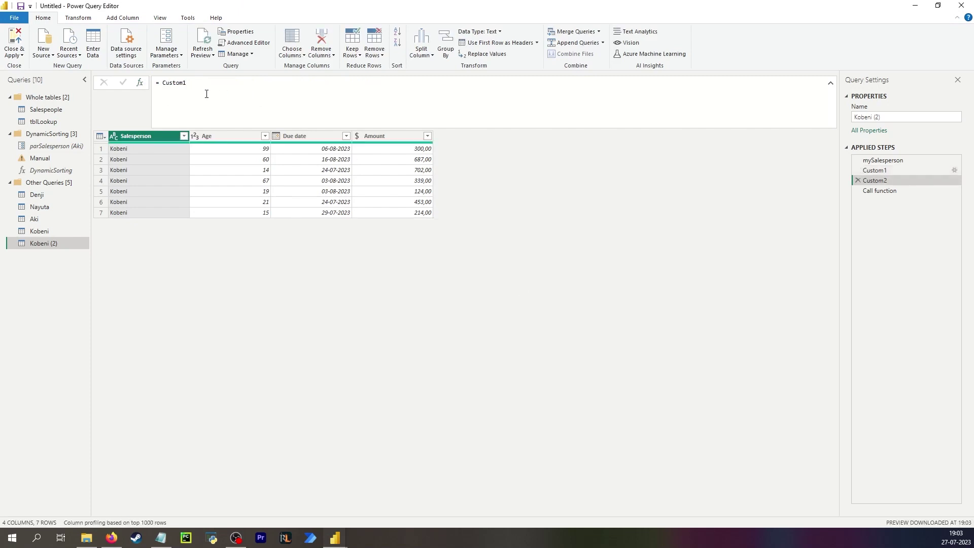
drag(206, 94, 139, 86)
key(ctrl+v)
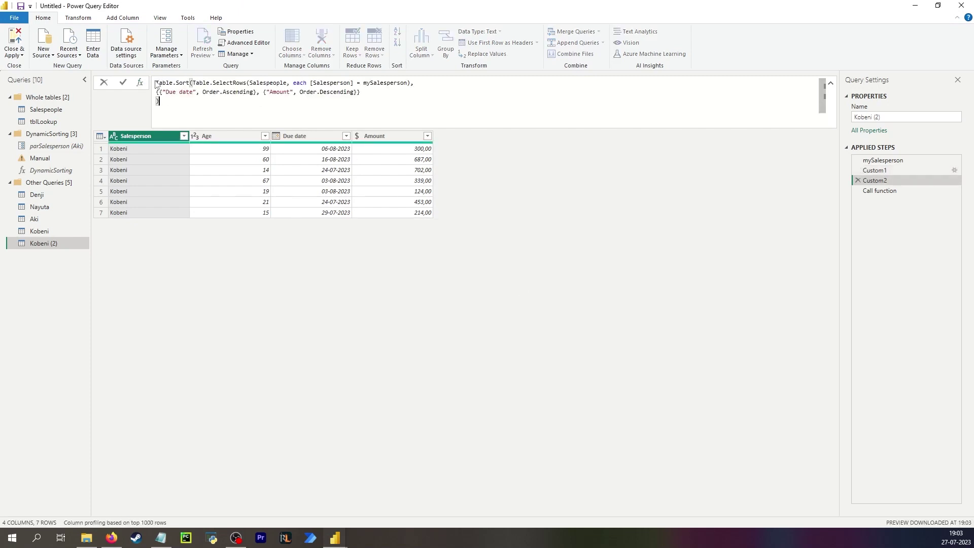
double_click(158, 83)
text(=)
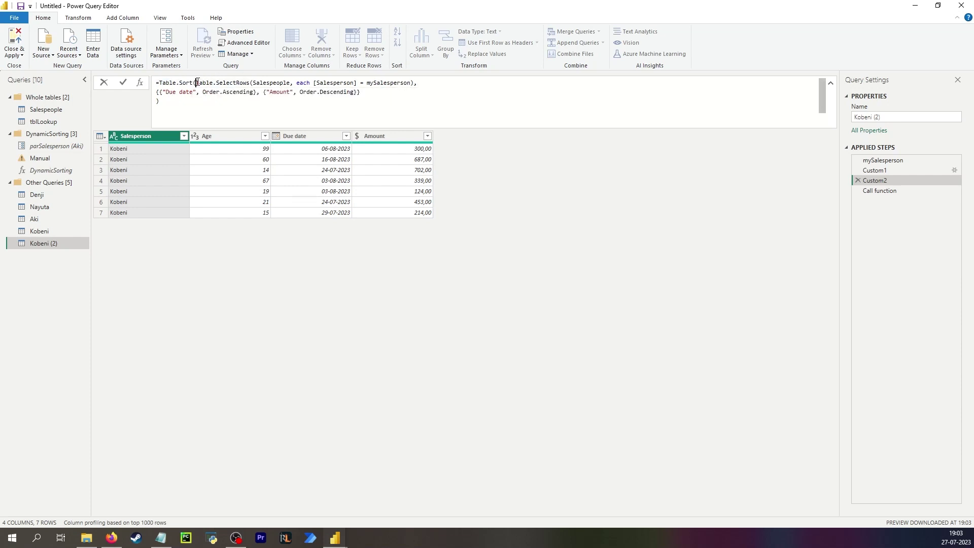
drag(197, 83, 406, 87)
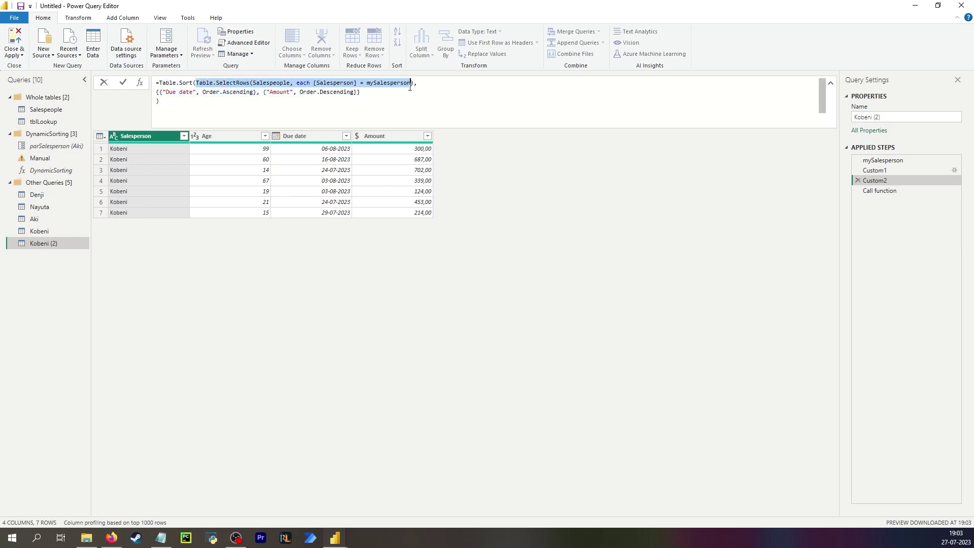
key(ctrl+x)
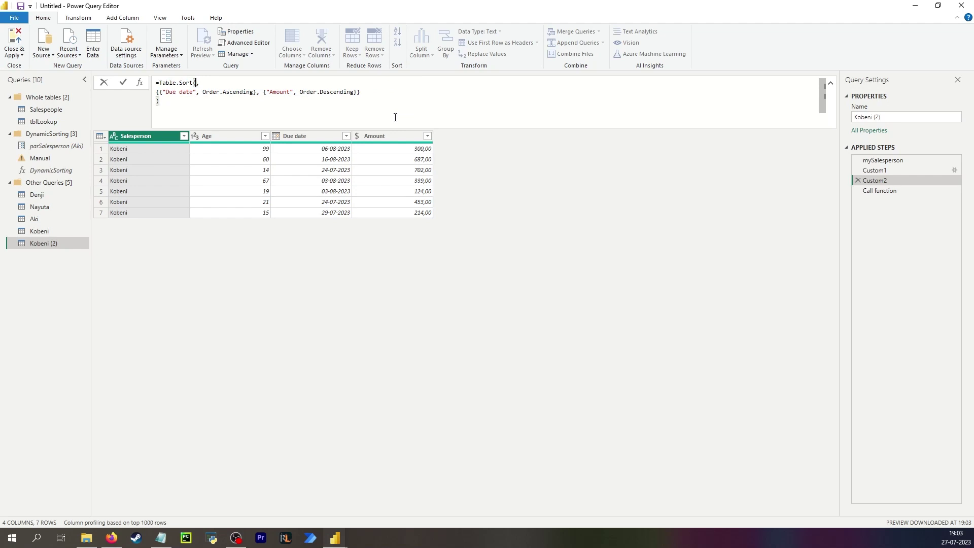
text(Custom1)
key(Return)
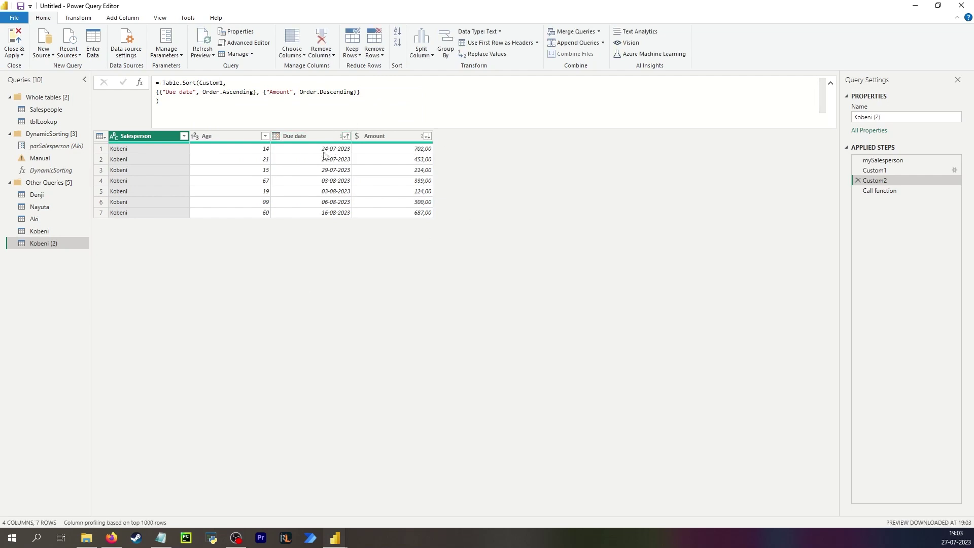
- Replace the Table.Sort expression after otherwise in the Call function step with a reference to Custom2
click(905, 190)
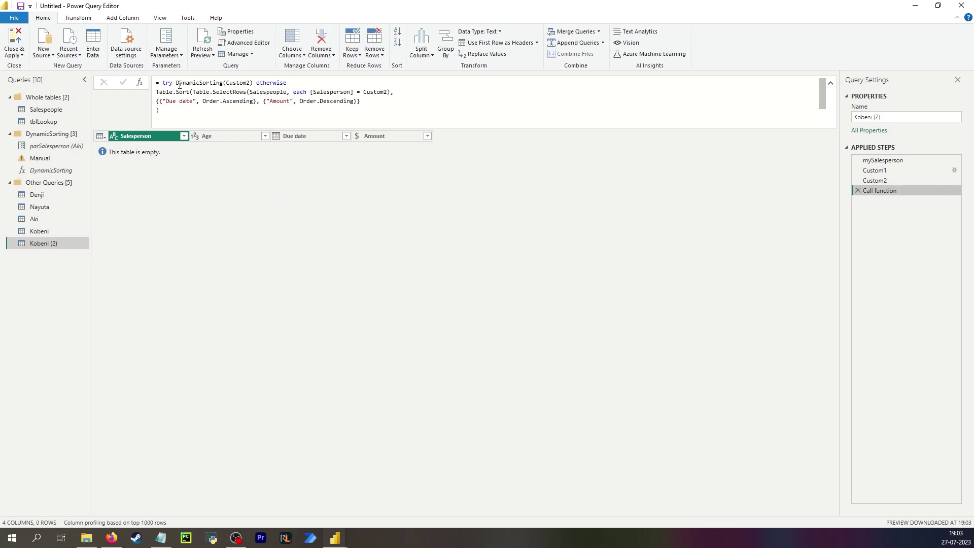
drag(181, 120, 144, 97)
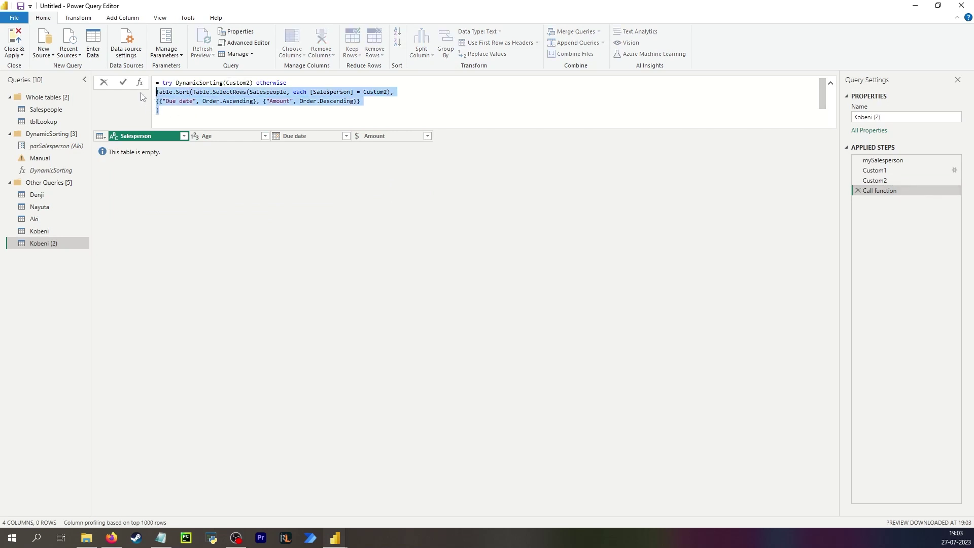
text(Cust)
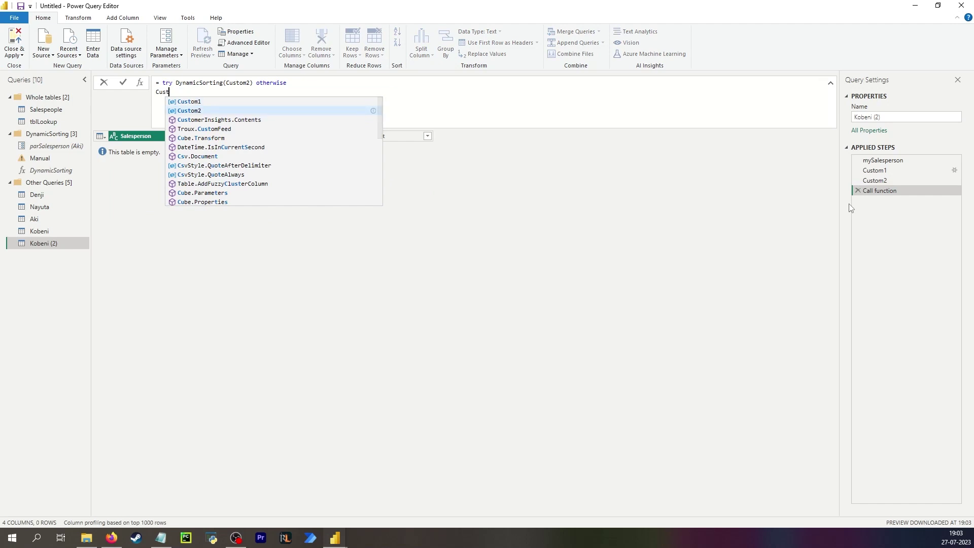
key(Tab)
key(Return)
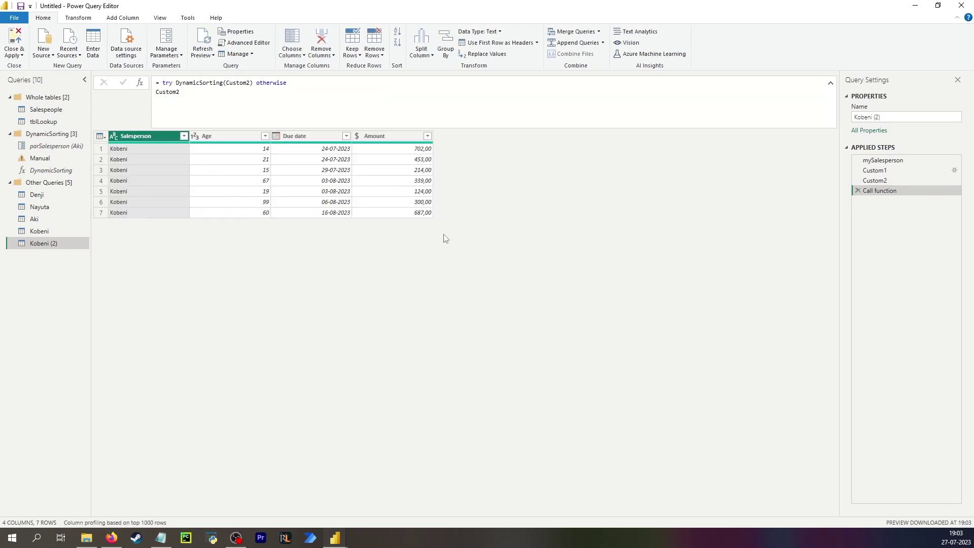
- Rename the Custom1 step to Filter and the Custom2 step to Sort
click(896, 182)
click(890, 171)
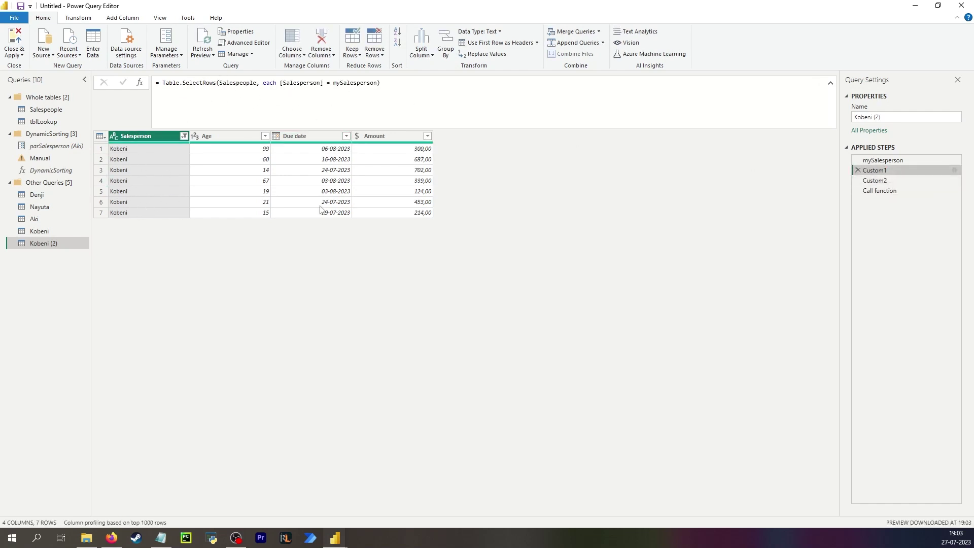
click(886, 181)
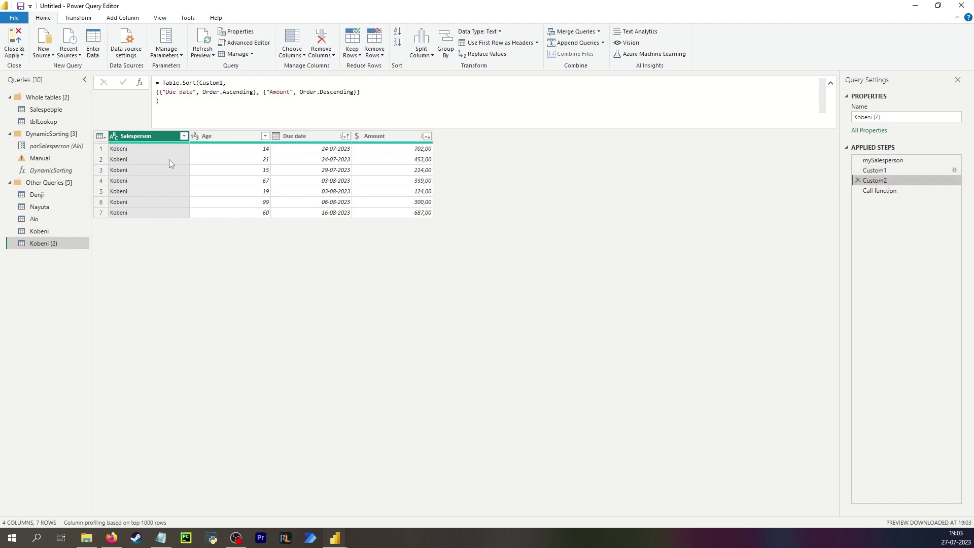
click(883, 171)
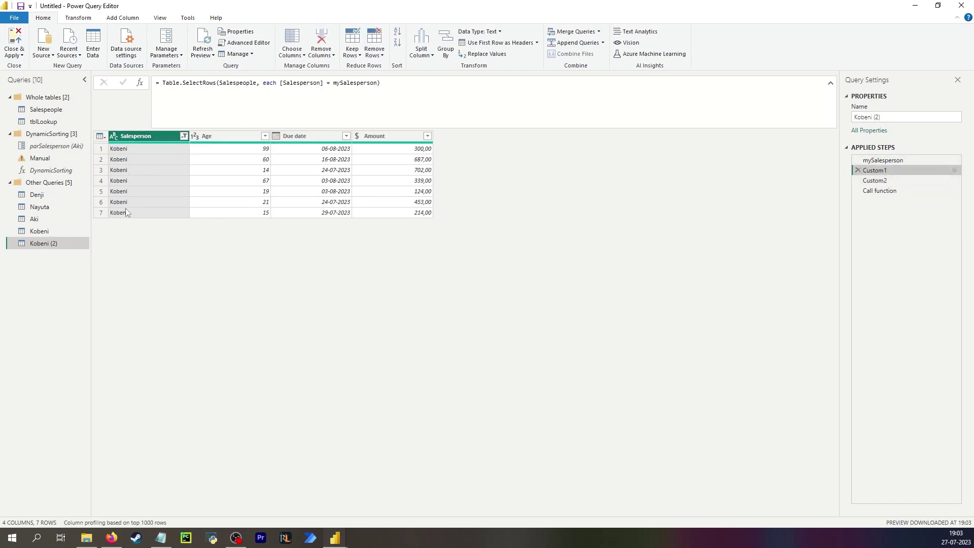
click(888, 181)
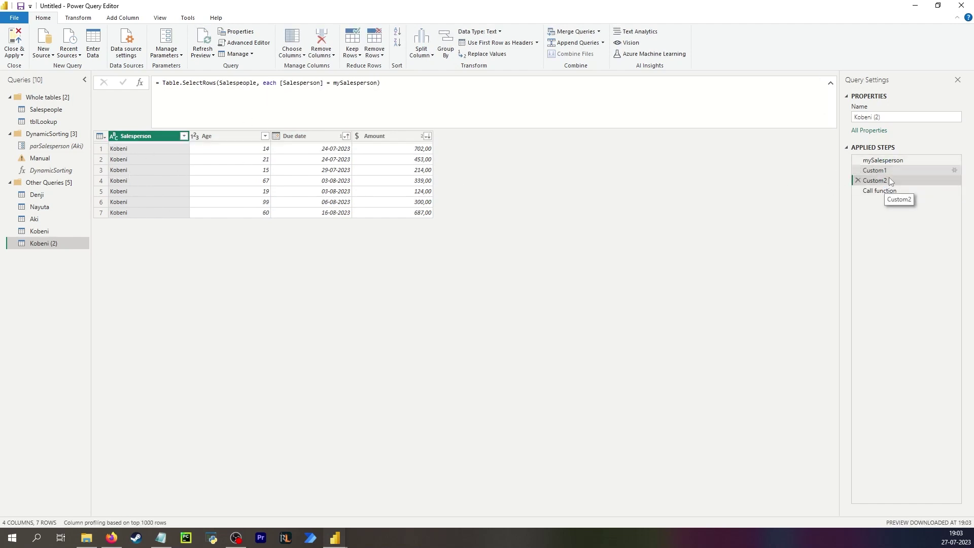
double_click(887, 170)
text(Filt)
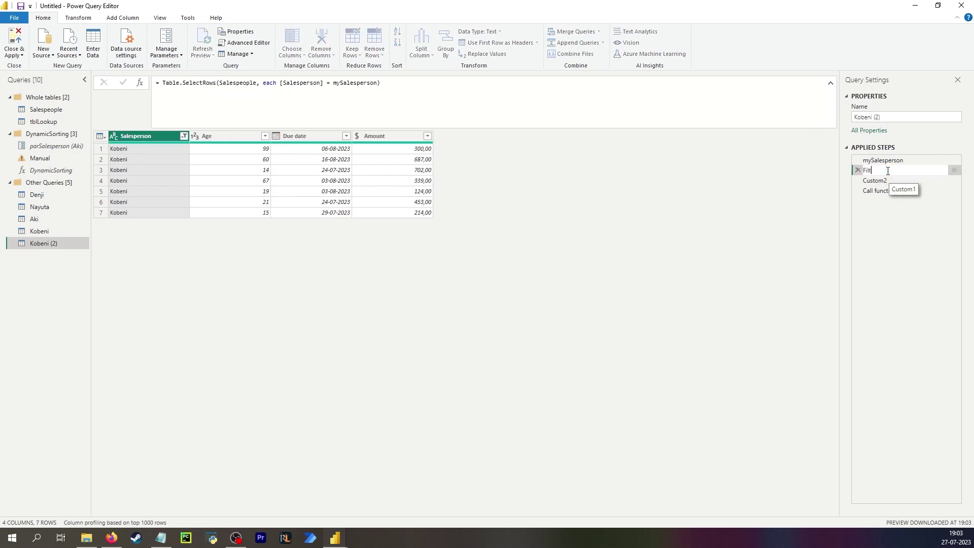
text(er)
key(Return)
double_click(873, 180)
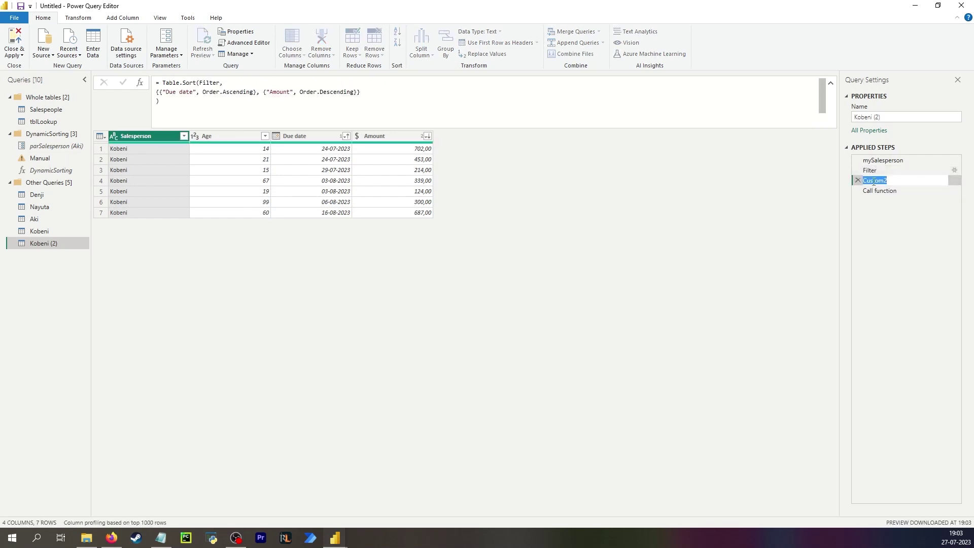
text(Sort)
key(Return)
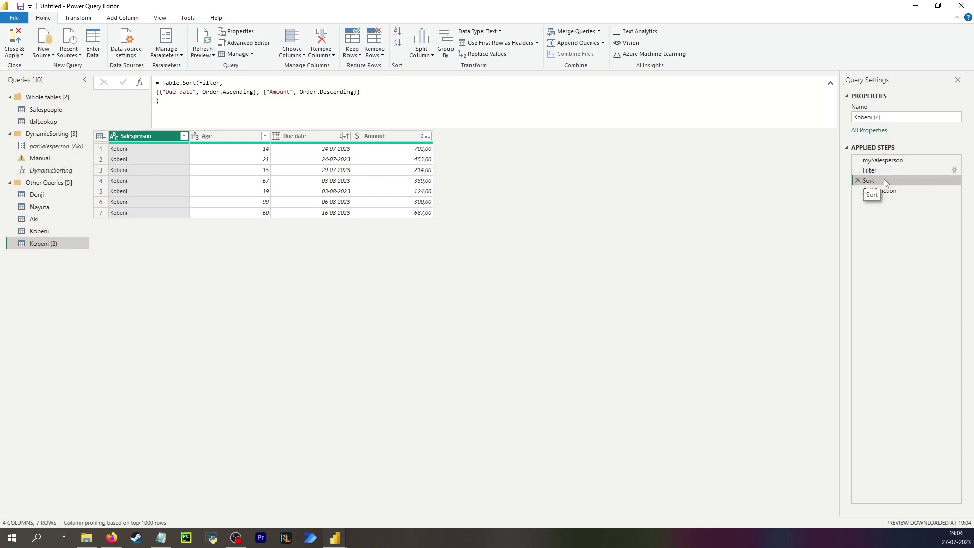
- Examine how the Call function formula uses the Sort step, and compare the rows in the Filter and Sort steps
click(886, 190)
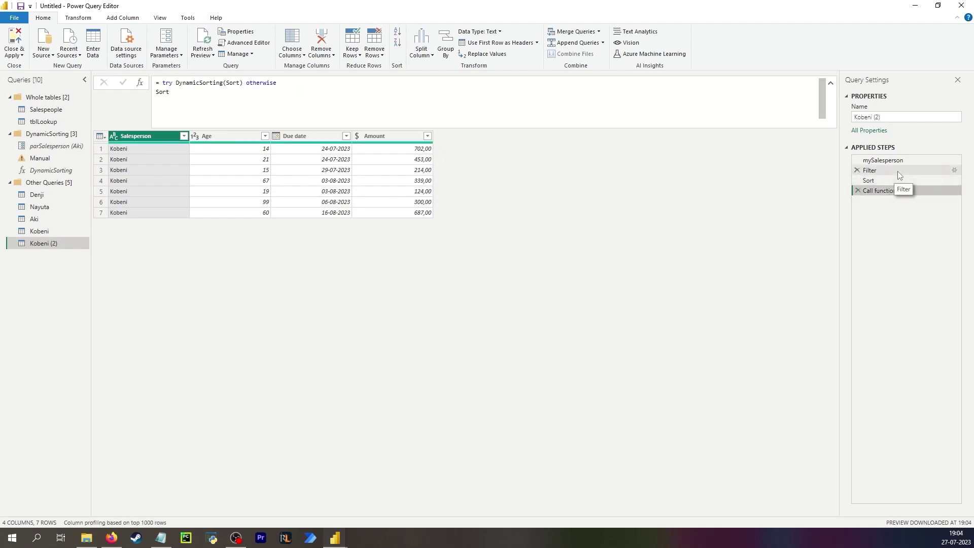
click(898, 172)
click(904, 176)
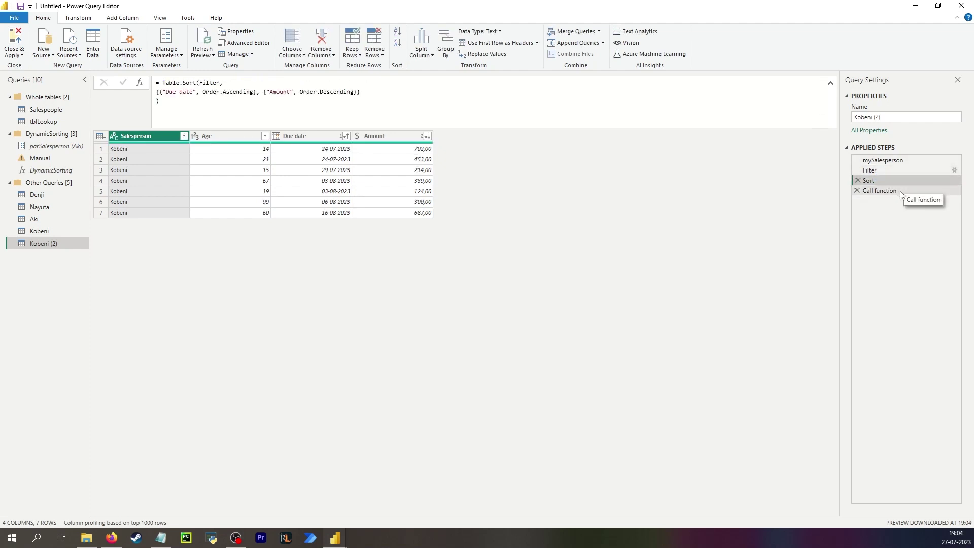
click(901, 192)
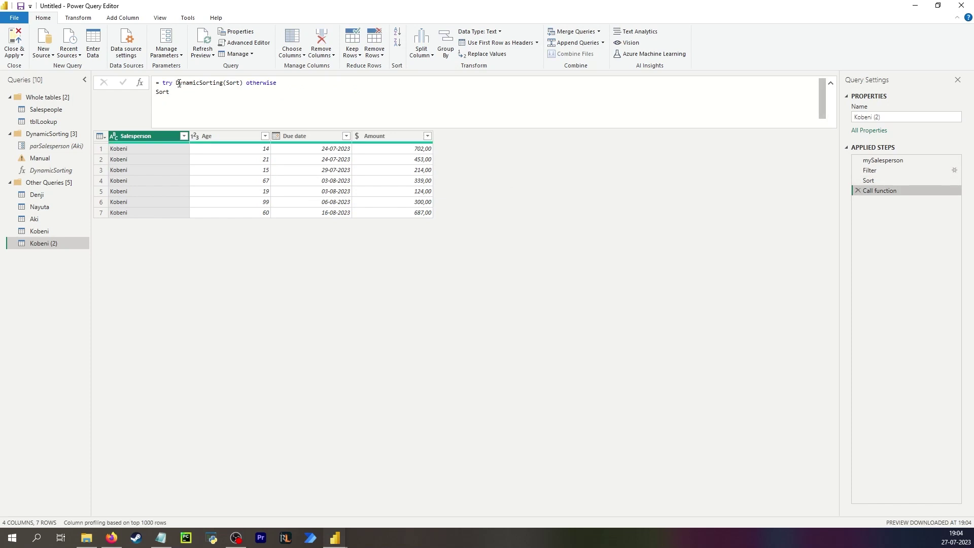
drag(179, 83, 241, 85)
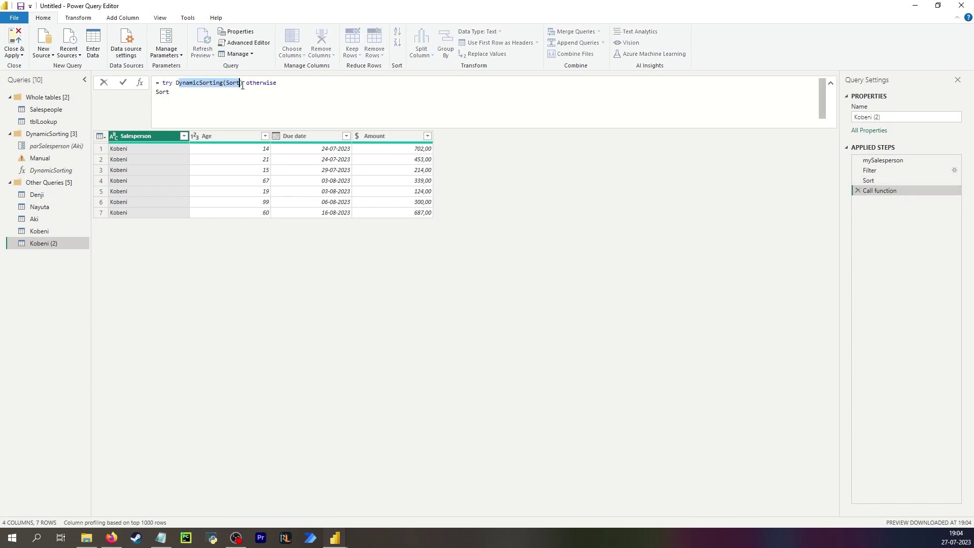
click(194, 85)
click(178, 95)
double_click(157, 91)
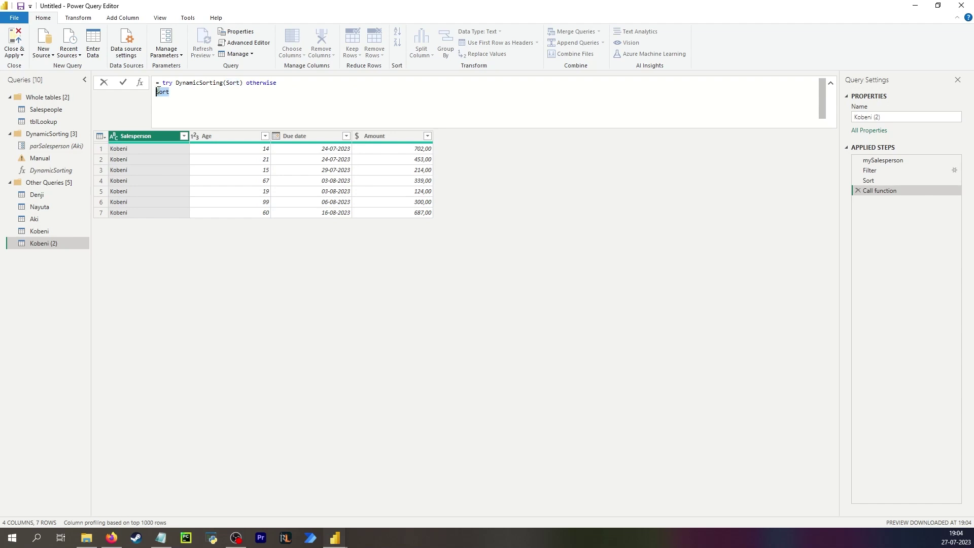
key(Return)
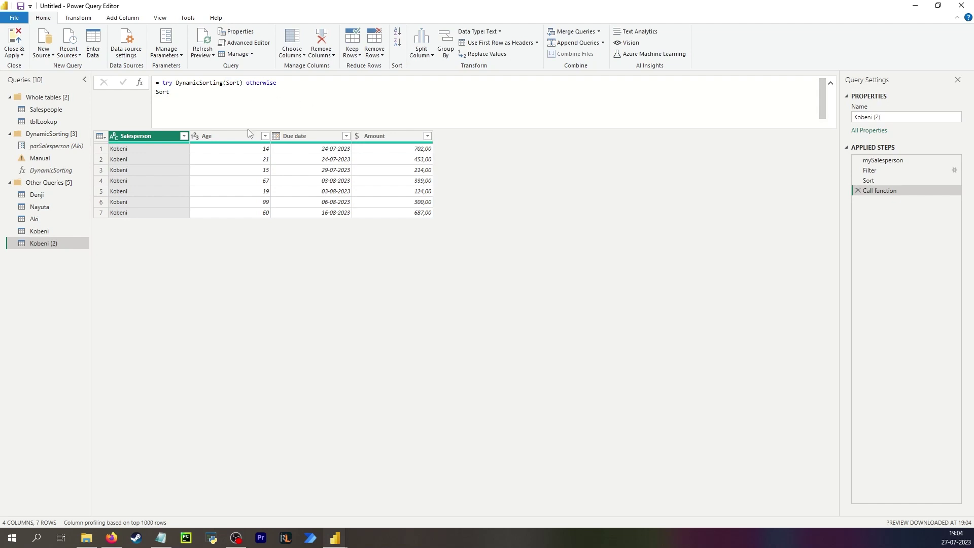
click(896, 183)
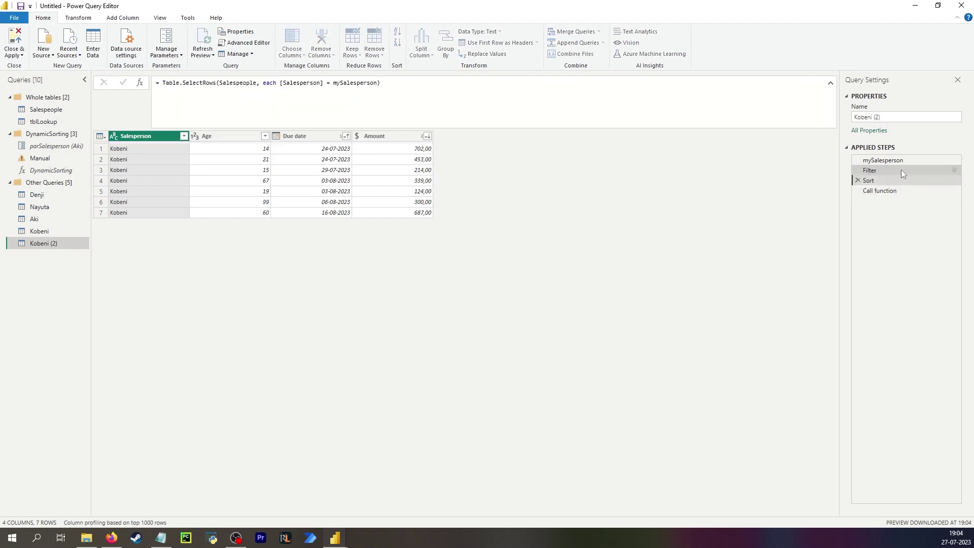
click(899, 172)
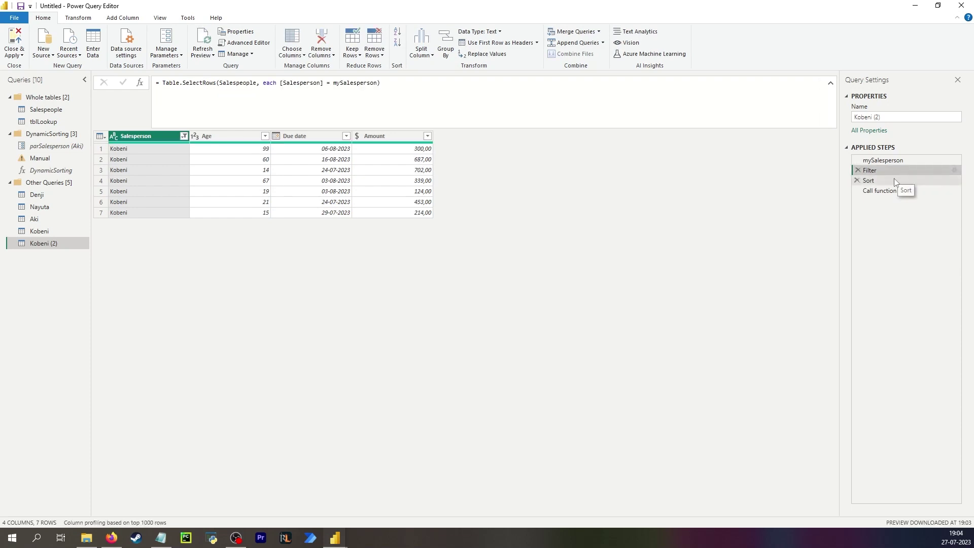
- Set the current value of parSalesperson to the first salesperson in its list and check the Manual query
click(48, 161)
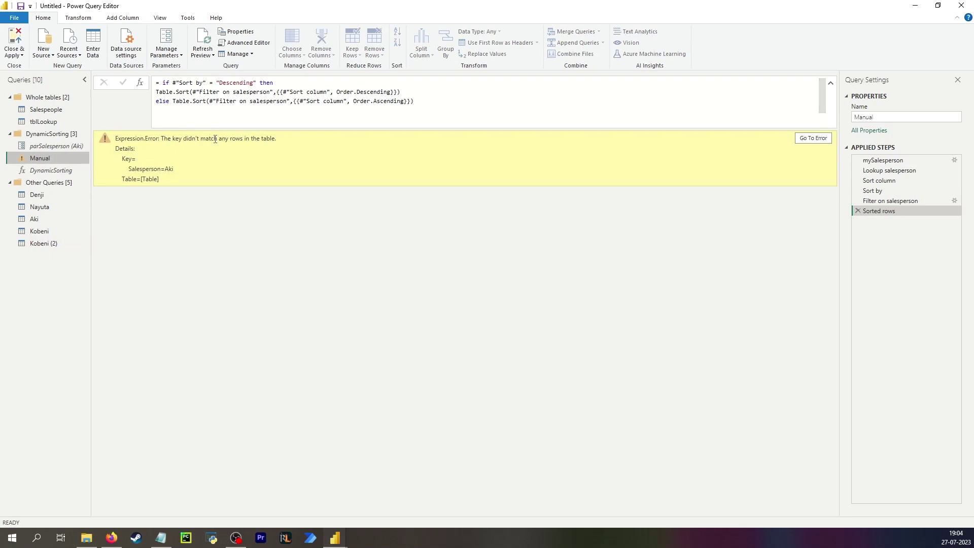
click(38, 146)
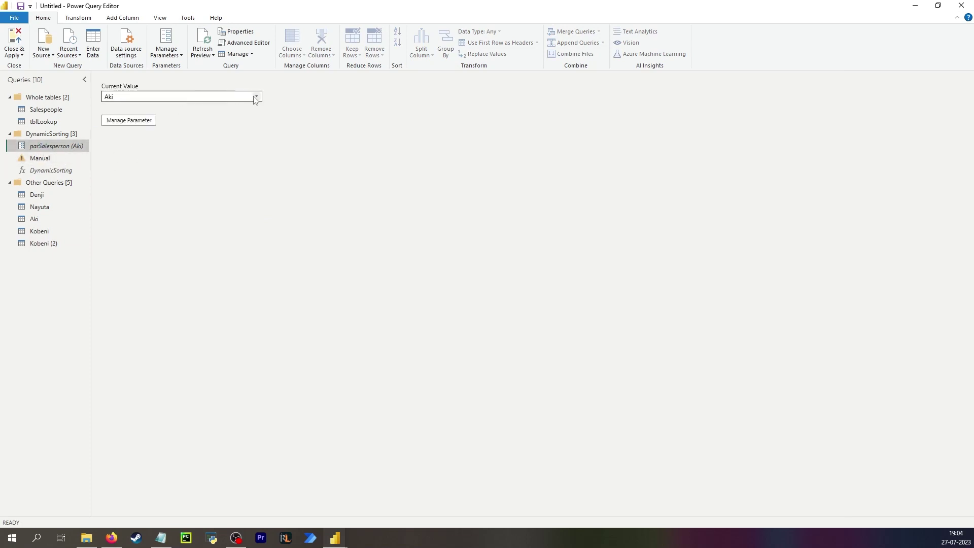
click(256, 96)
click(220, 107)
click(39, 158)
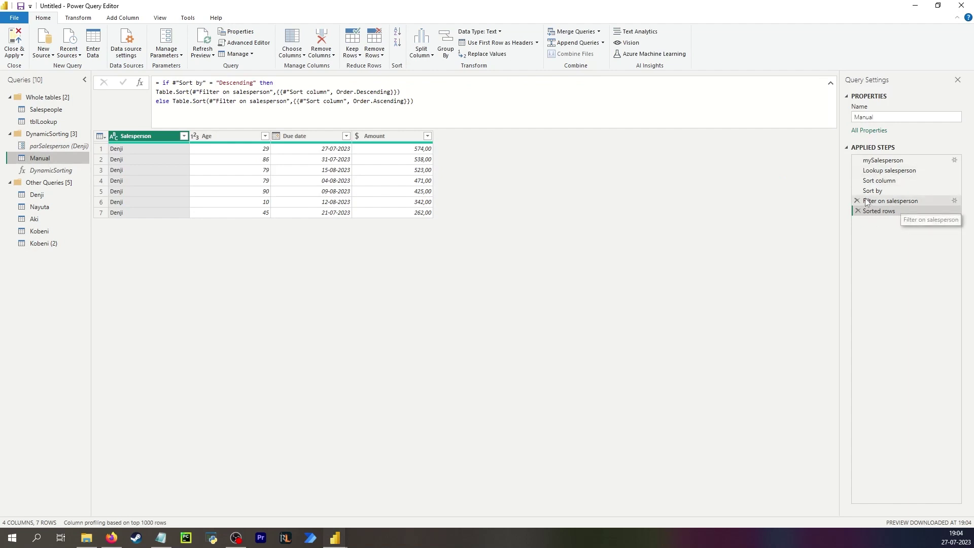
- Examine the mySalesperson and Lookup salesperson steps of the Manual query, and check the first salesperson query in Other Queries
drag(897, 161, 902, 163)
click(895, 171)
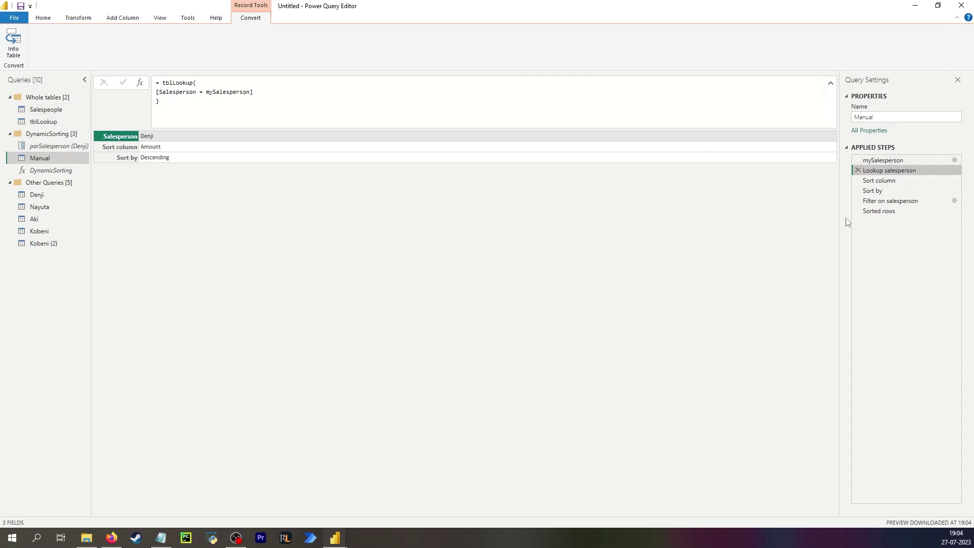
click(52, 199)
- Review the mySalesperson, Filter, Sort and Call function steps in the duplicated salesperson query at the end of Other Queries
click(43, 243)
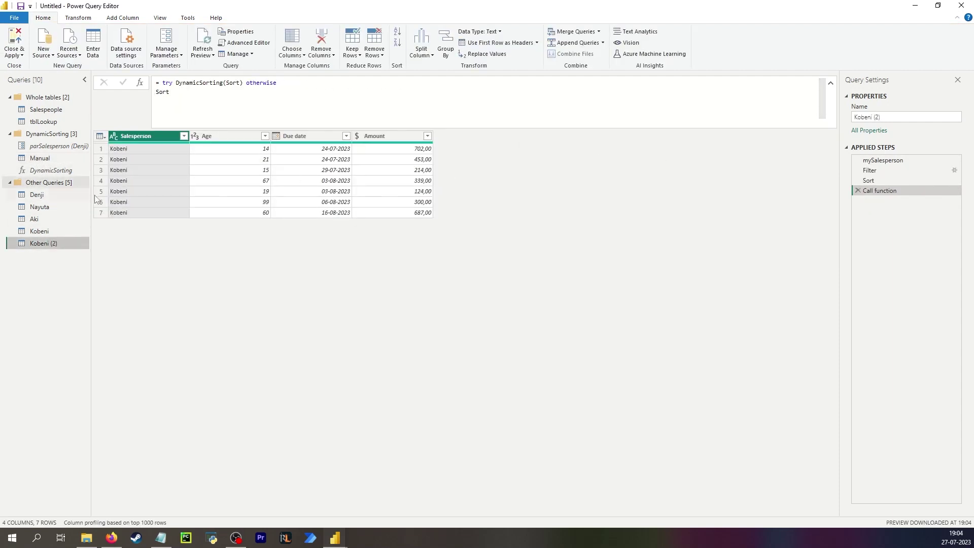
click(888, 161)
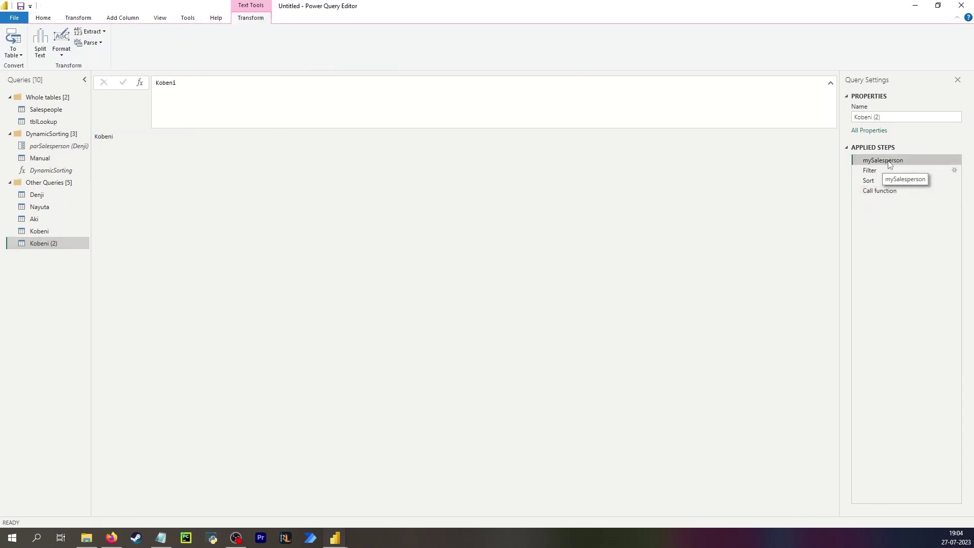
drag(274, 115, 128, 96)
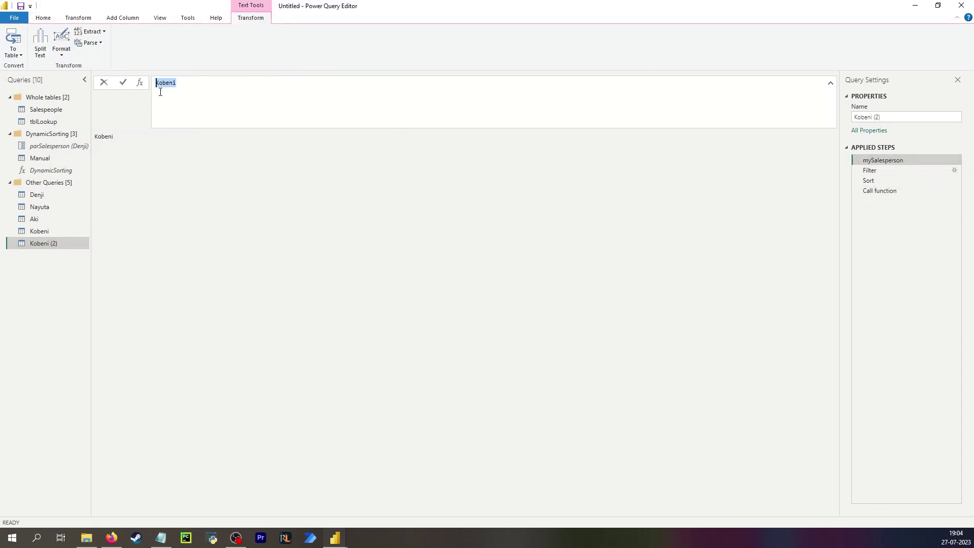
click(512, 259)
click(903, 169)
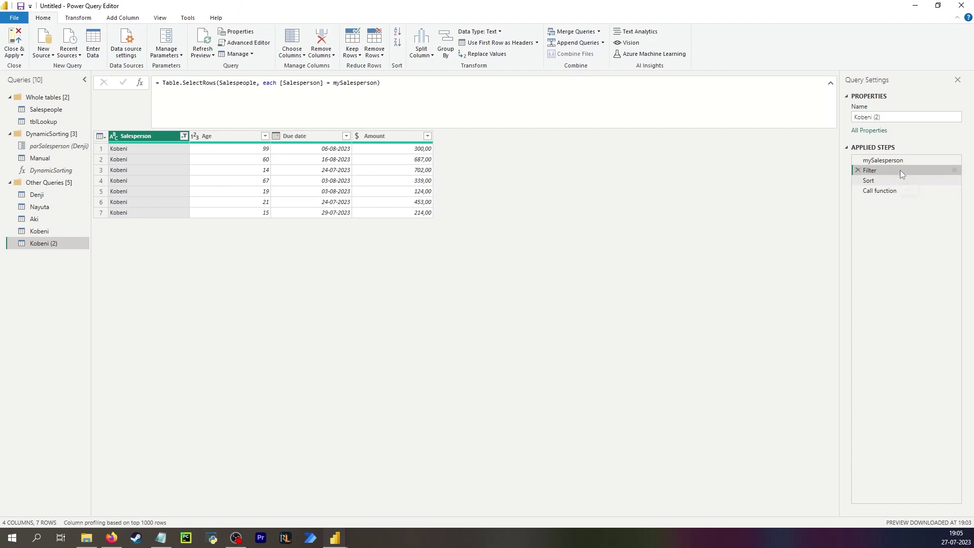
click(903, 181)
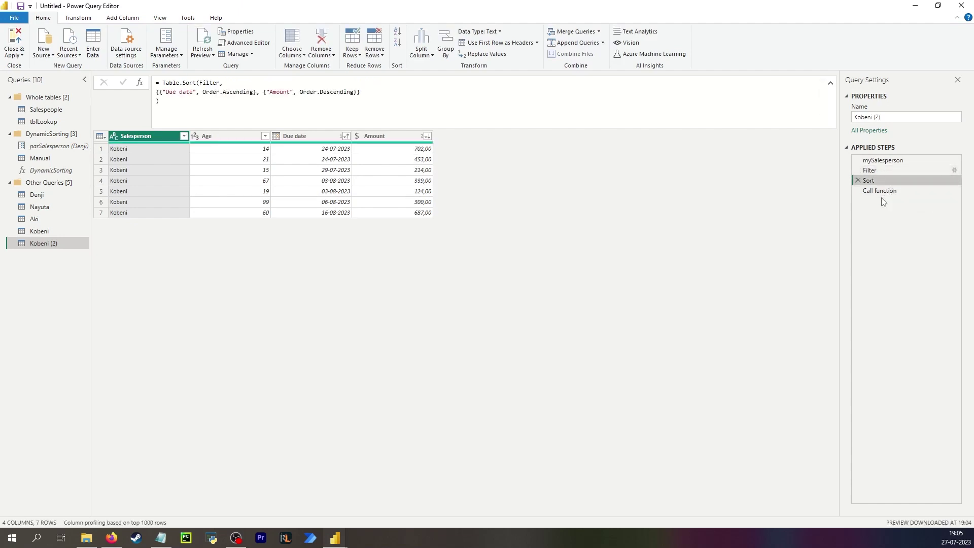
click(885, 191)
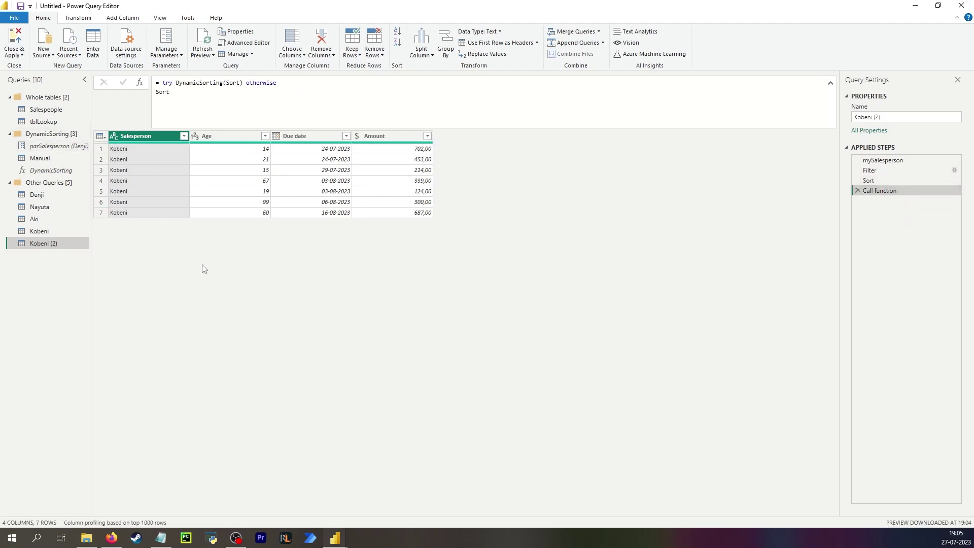
- Compare the combined Table.Sort fallback in the original salesperson query's Call function step with the separate Filter and Sort steps of its duplicate
click(50, 233)
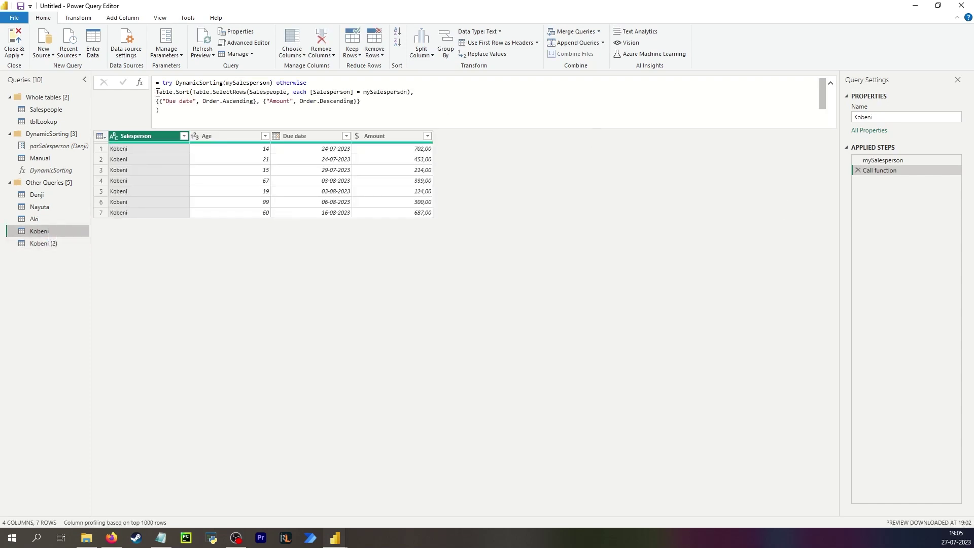
drag(158, 93, 193, 111)
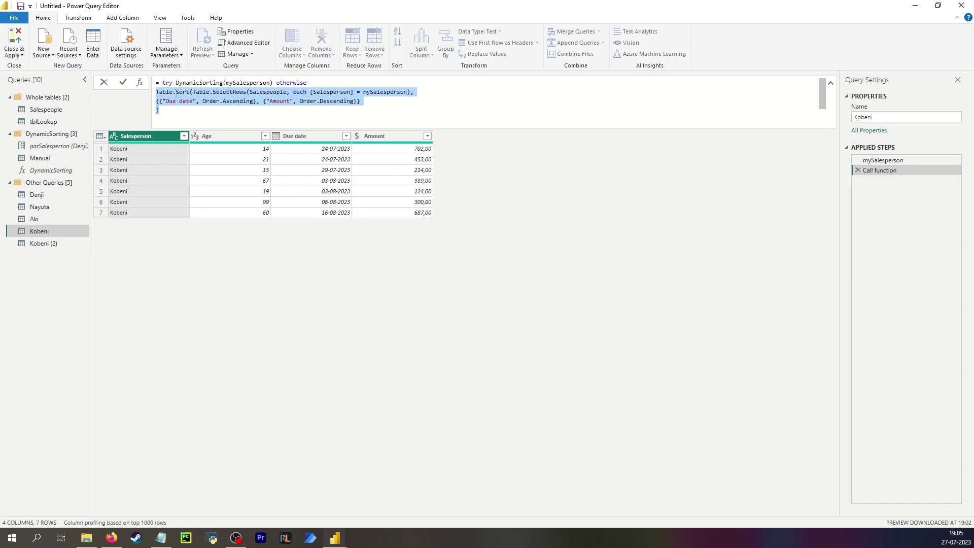
mouse_move(196, 95)
click(44, 243)
click(889, 167)
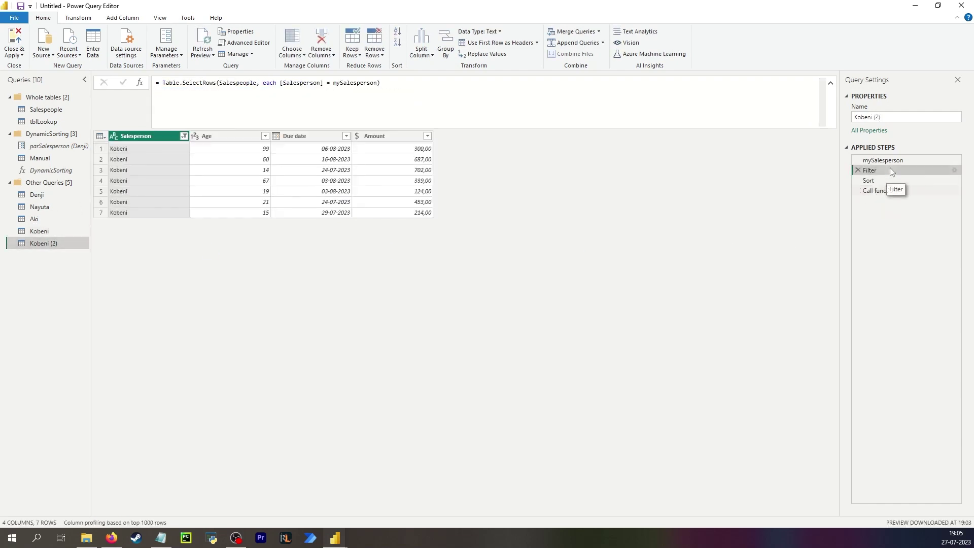
click(882, 181)
click(883, 191)
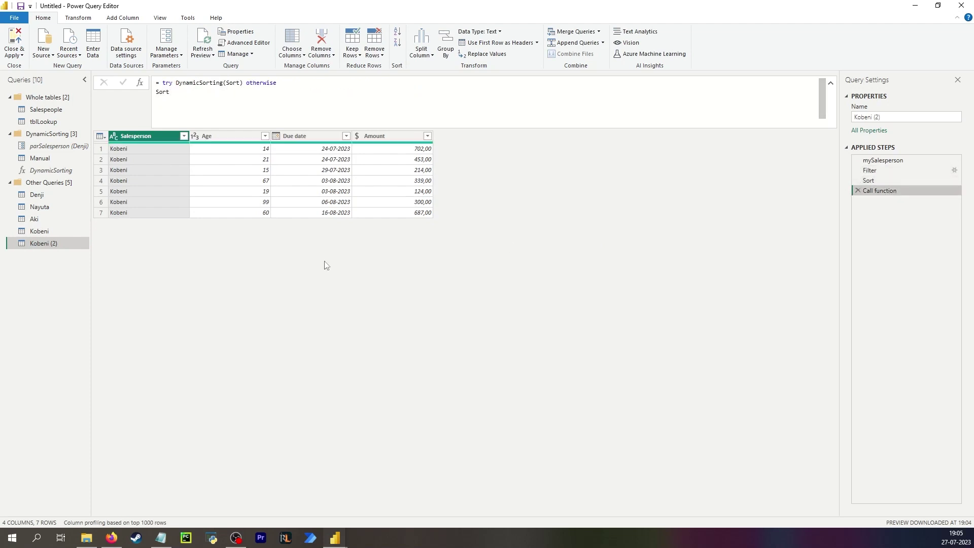